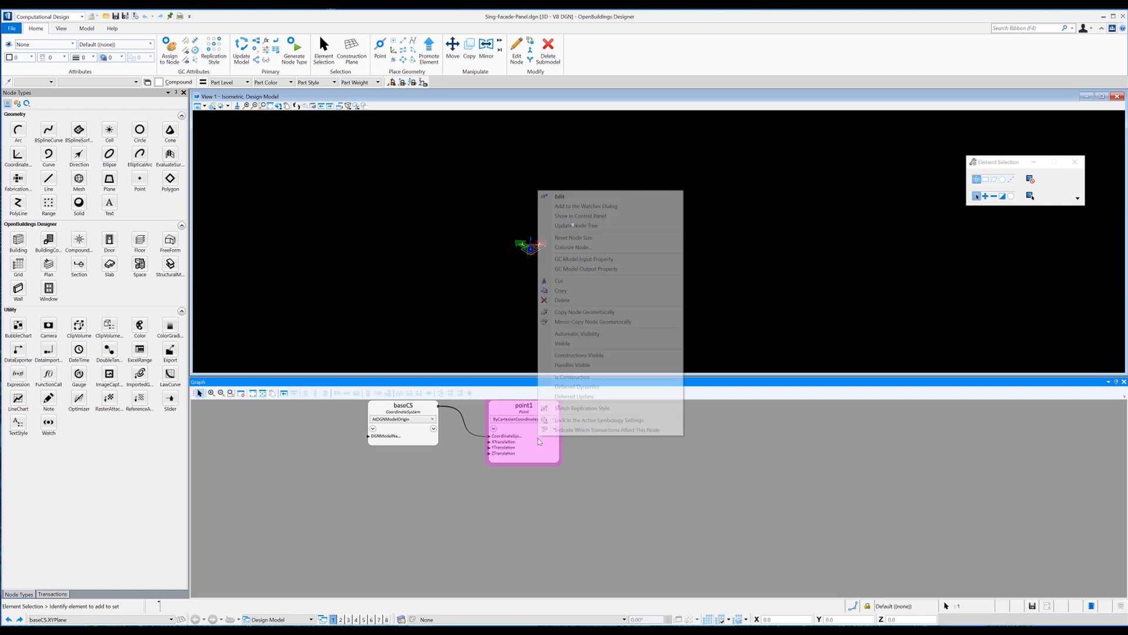
# Copy the point1 node and paste three copies, point2 to point4, stacked in a column beneath it
pyautogui.click(563, 291)
pyautogui.moveTo(613, 430); pyautogui.dragTo(604, 382, button='middle')
pyautogui.rightClick(480, 452)
pyautogui.click(502, 456)
pyautogui.moveTo(502, 459); pyautogui.dragTo(500, 430)
pyautogui.rightClick(500, 510)
pyautogui.click(520, 515)
pyautogui.moveTo(528, 520); pyautogui.dragTo(504, 497)
pyautogui.moveTo(505, 590); pyautogui.dragTo(494, 523, button='middle')
pyautogui.rightClick(493, 521)
pyautogui.click(518, 528)
pyautogui.moveTo(519, 535); pyautogui.dragTo(487, 500)
# Set point2's YTranslation to 2000
pyautogui.moveTo(577, 473); pyautogui.dragTo(595, 577, button='middle')
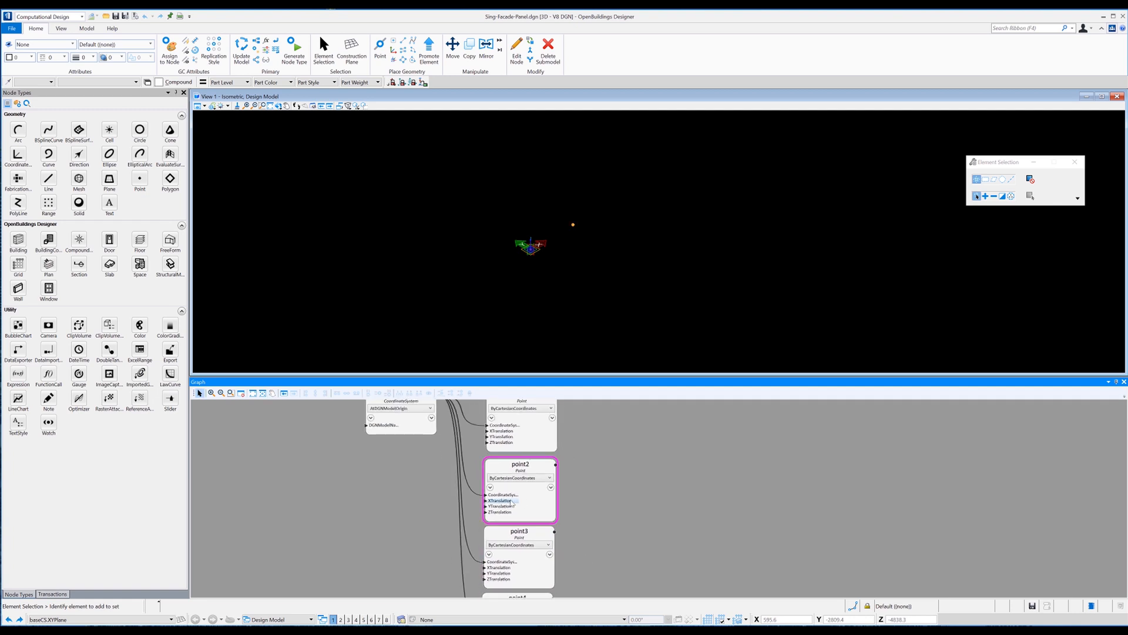
pyautogui.moveTo(539, 508)
pyautogui.moveTo(539, 507); pyautogui.dragTo(518, 507)
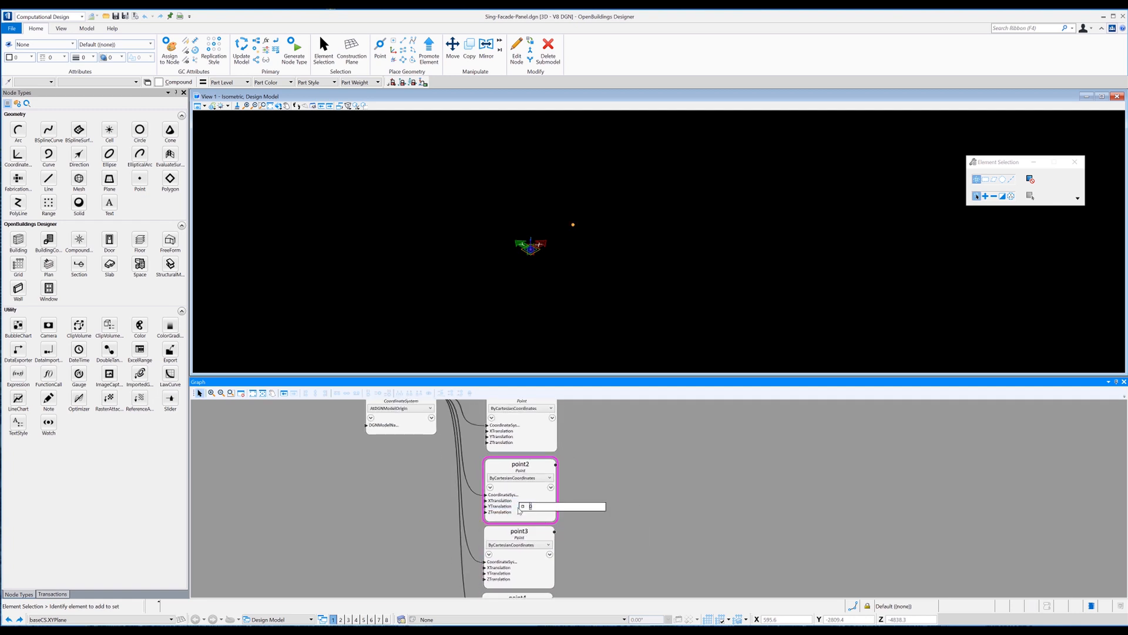
pyautogui.write('200')
pyautogui.press('Return')
# Set both the YTranslation and the XTranslation of point3 to 2000
pyautogui.moveTo(606, 536); pyautogui.dragTo(617, 498, button='middle')
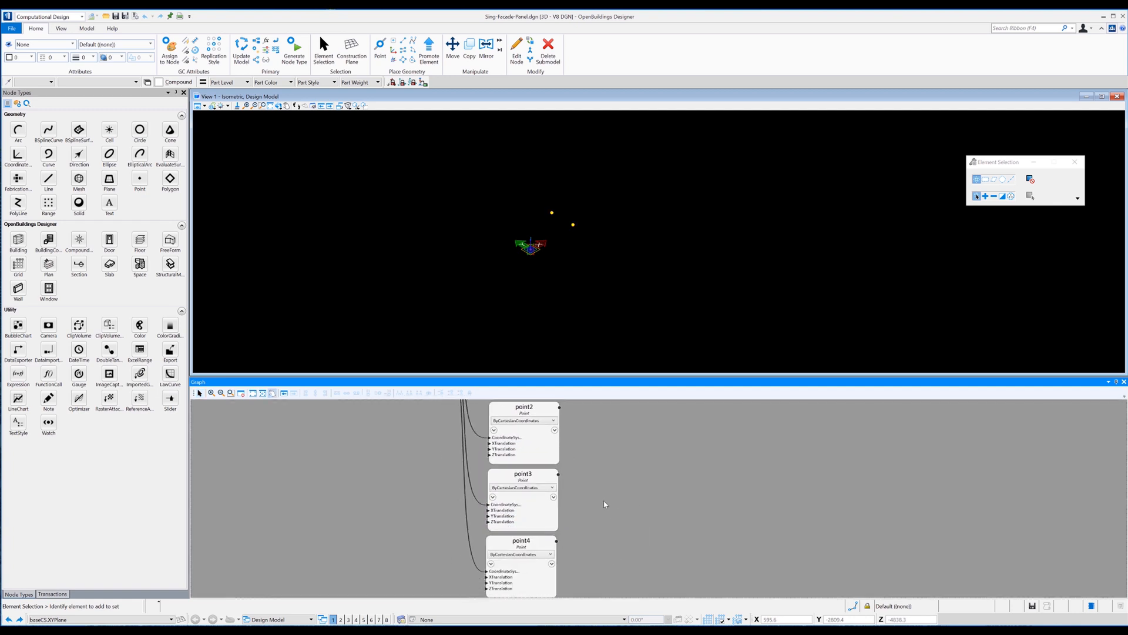
pyautogui.moveTo(505, 516)
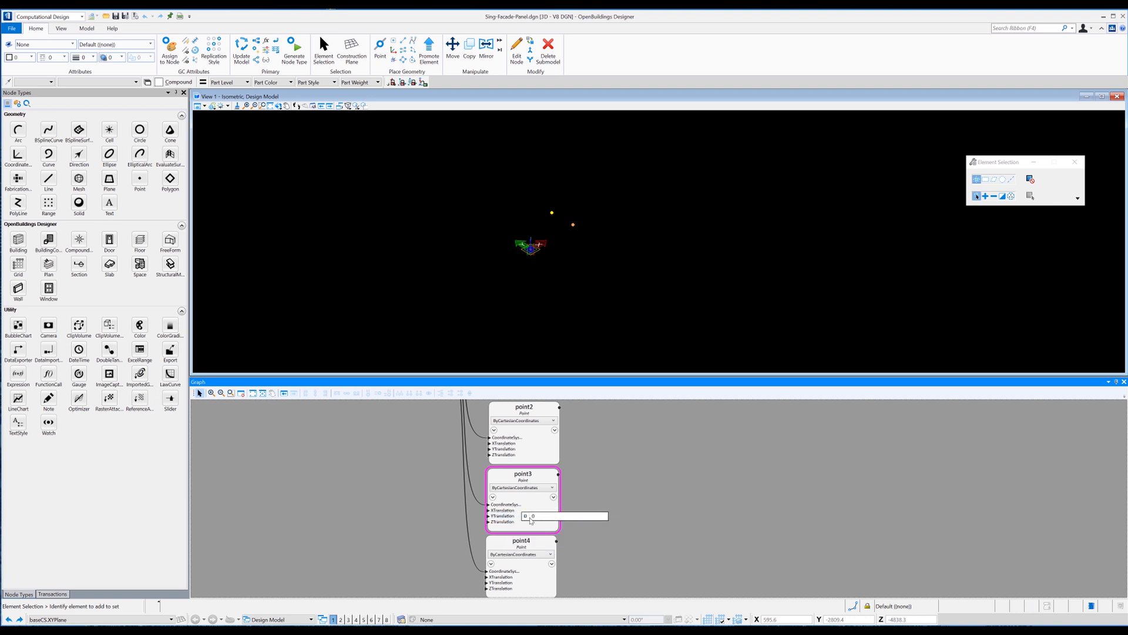
pyautogui.press('Return')
pyautogui.moveTo(548, 511); pyautogui.dragTo(523, 511)
pyautogui.write('200')
pyautogui.press('Return')
# Set point4's XTranslation to 2000
pyautogui.scroll(-1, 580, 544)
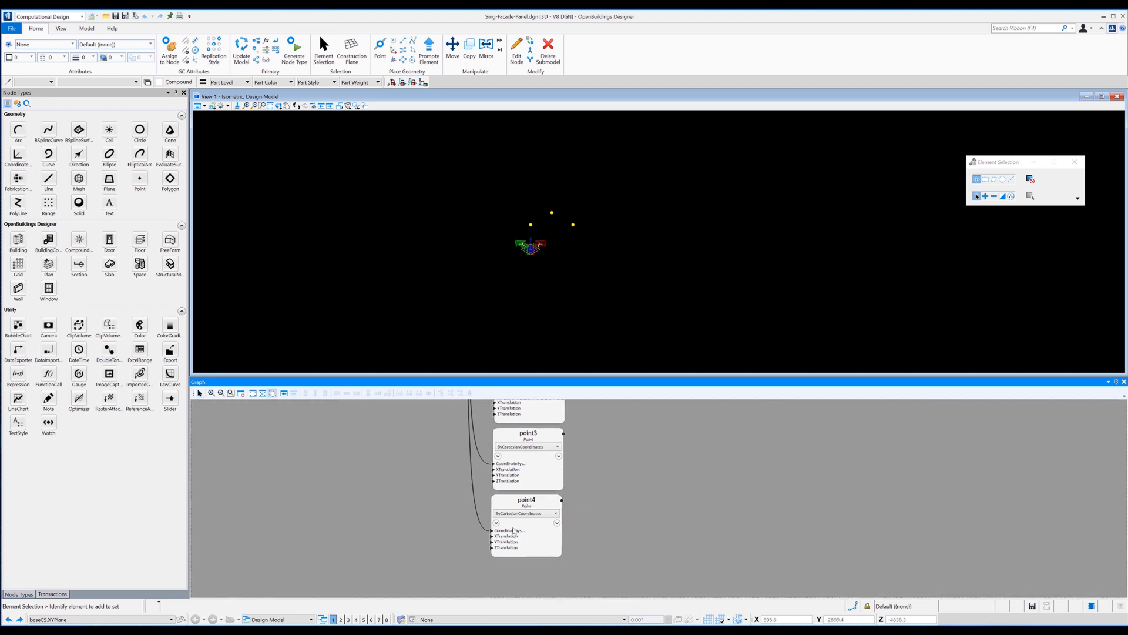
pyautogui.moveTo(504, 537)
pyautogui.moveTo(553, 536); pyautogui.dragTo(531, 536)
pyautogui.write('2000')
pyautogui.press('Return')
pyautogui.moveTo(634, 474); pyautogui.dragTo(637, 484, button='middle')
# Add a Polygon node beside the column of point nodes and name it BasePolygon
pyautogui.scroll(-4, 594, 509)
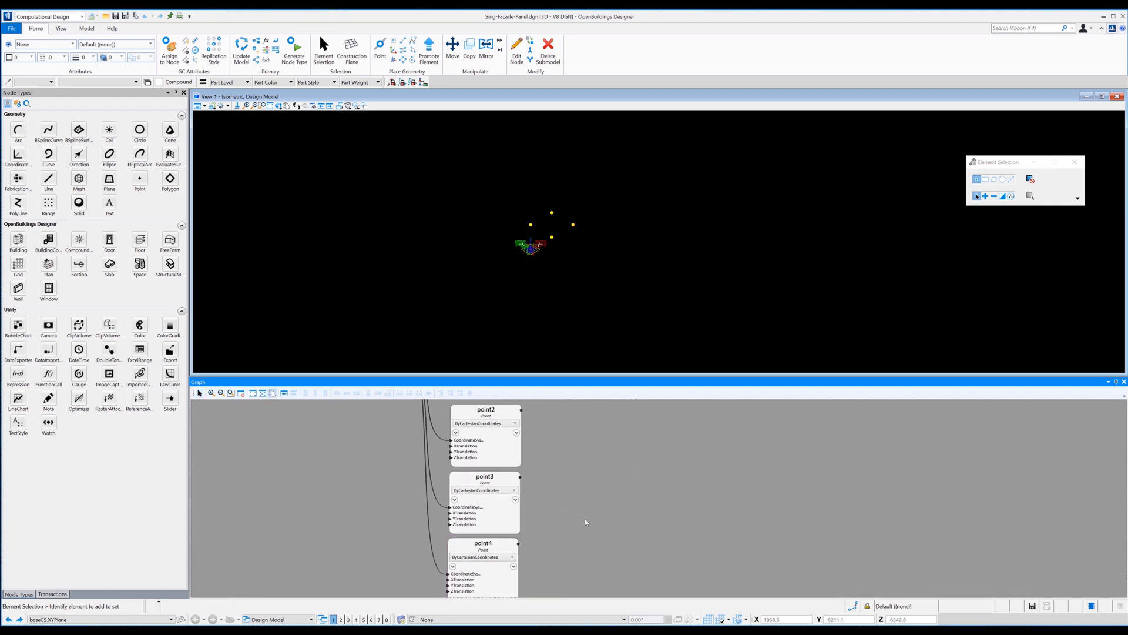
pyautogui.moveTo(597, 501); pyautogui.dragTo(579, 517, button='middle')
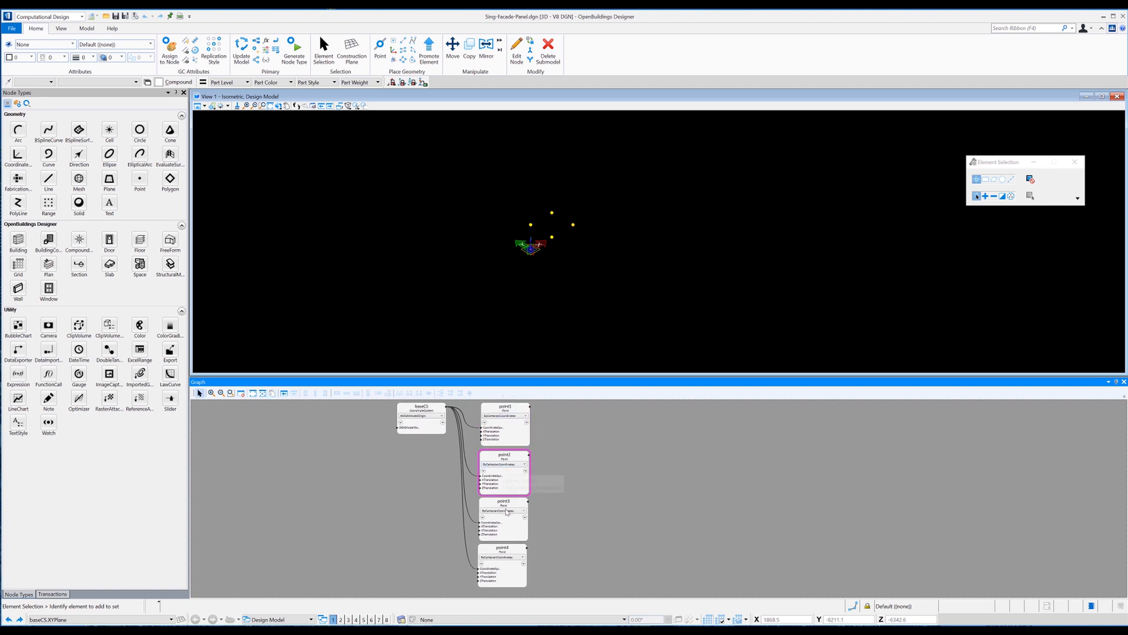
pyautogui.click(169, 178)
pyautogui.click(593, 466)
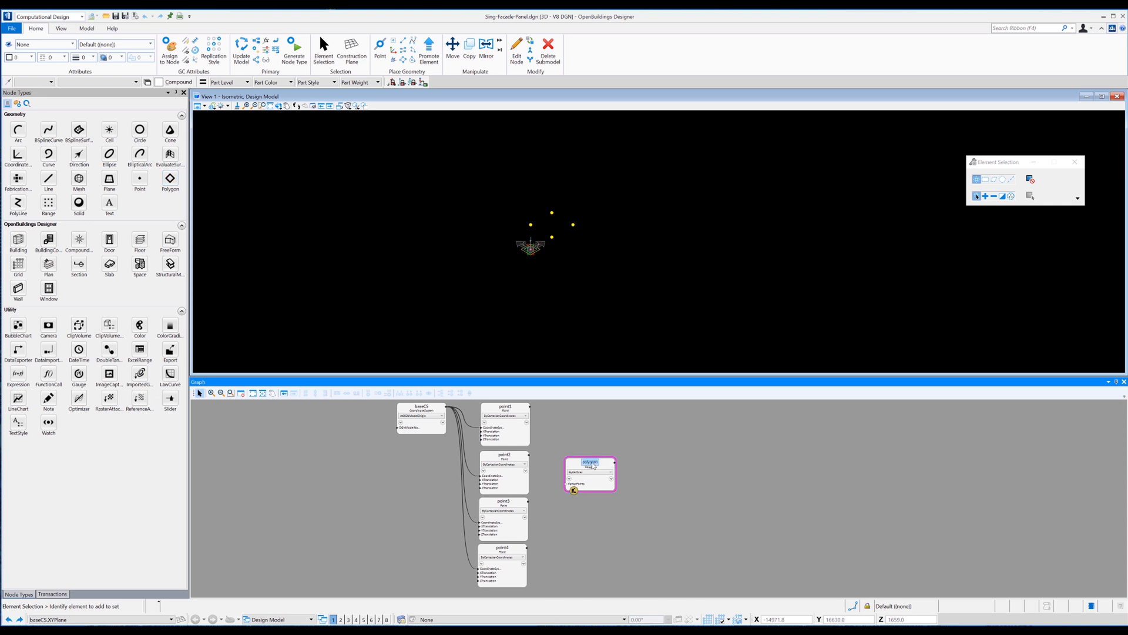
pyautogui.write('BasePolygon')
pyautogui.press('Return')
# Feed all four point nodes, point1 to point4, into BasePolygon's vertices input
pyautogui.click(582, 486)
pyautogui.keyDown('ctrl'); pyautogui.moveTo(541, 580); pyautogui.dragTo(494, 417); pyautogui.keyUp('ctrl')
pyautogui.press('Return')
pyautogui.click(636, 460)
pyautogui.click(608, 484)
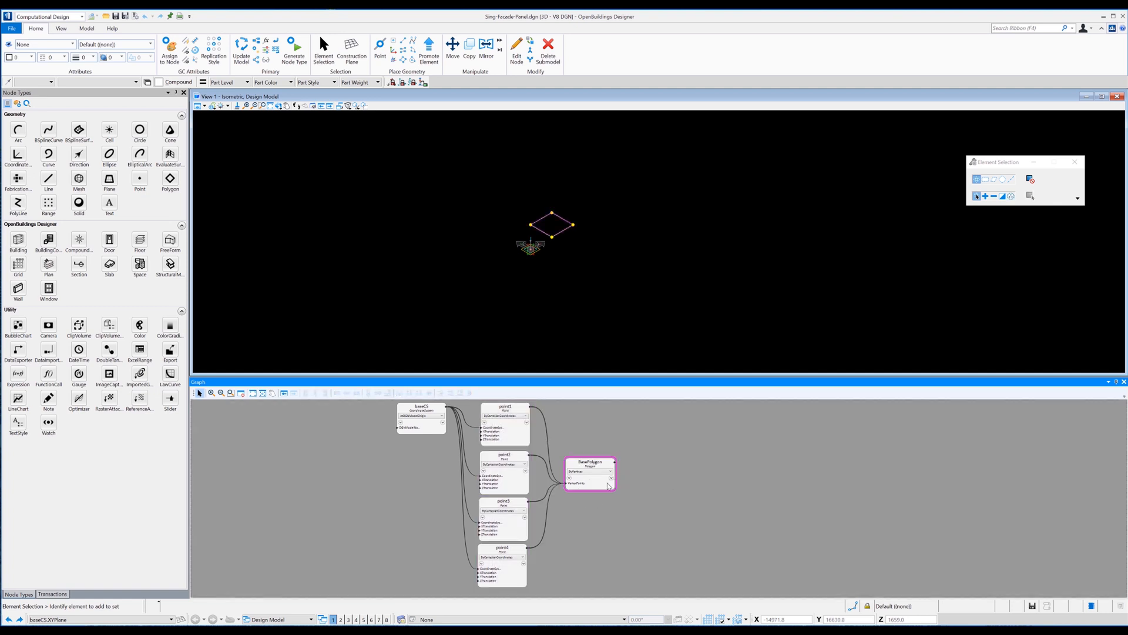
# Select the four point nodes together and turn off their visibility
pyautogui.click(691, 482)
pyautogui.moveTo(545, 570); pyautogui.dragTo(499, 426)
pyautogui.rightClick(516, 432)
pyautogui.click(553, 339)
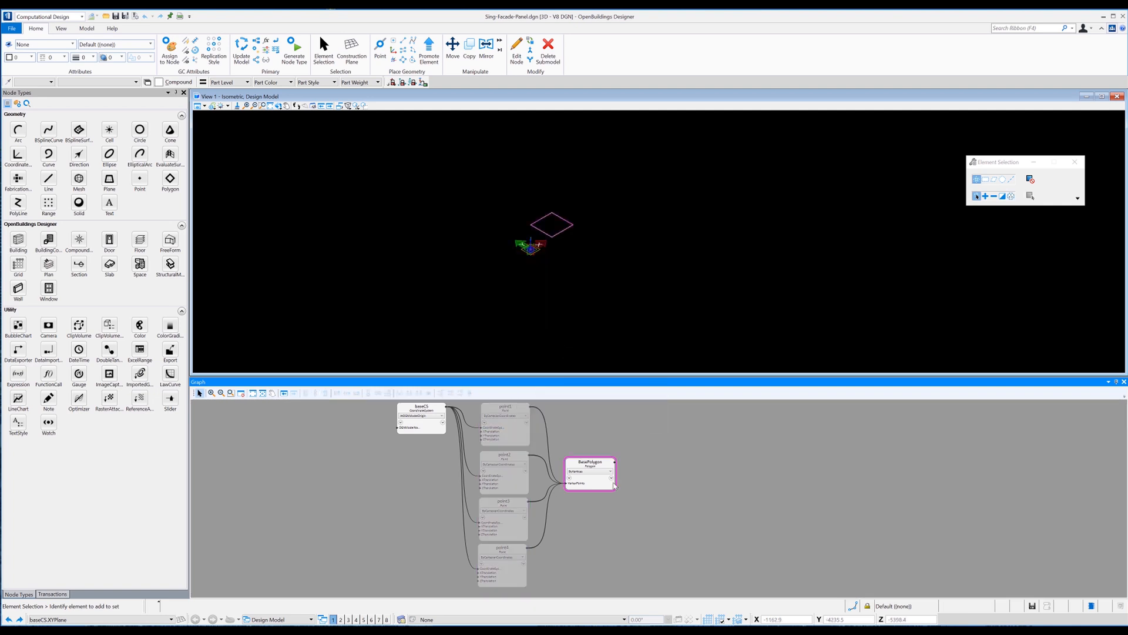
# Colorize the BasePolygon node green
pyautogui.rightClick(552, 234)
pyautogui.click(587, 290)
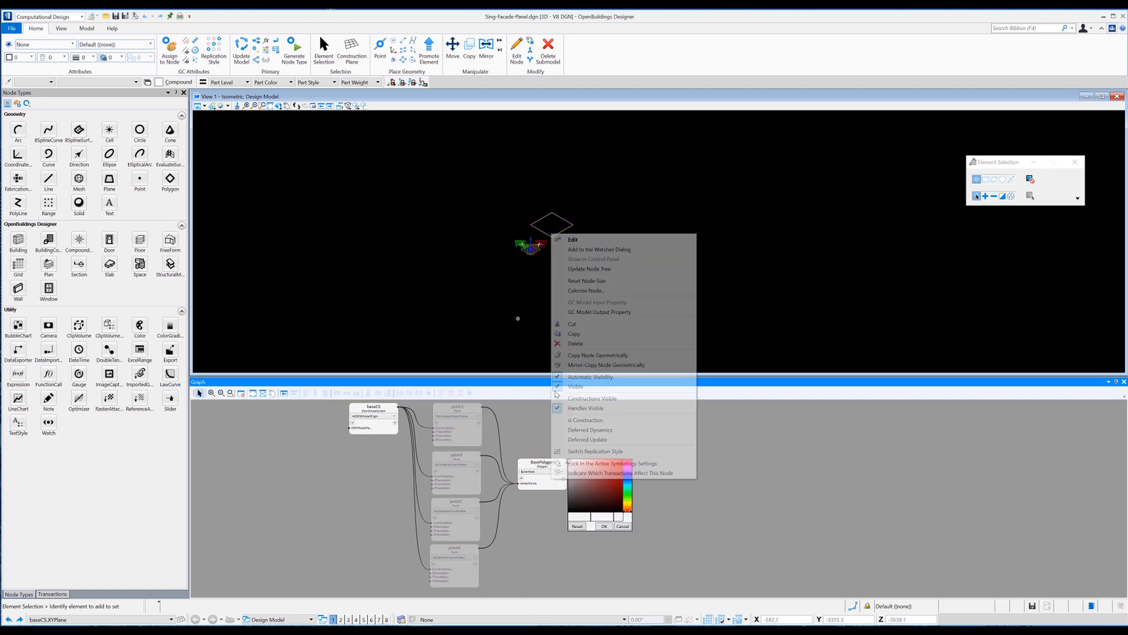
pyautogui.click(629, 490)
pyautogui.click(604, 525)
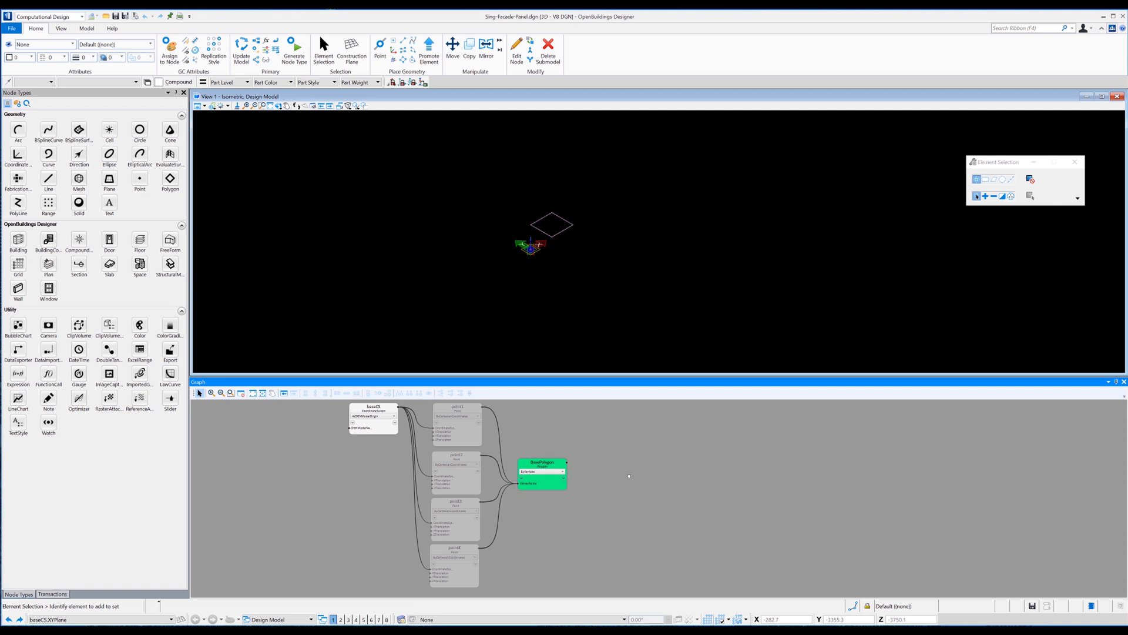
# Add an Expression node to the graph and position it in the empty area above BasePolygon
pyautogui.moveTo(647, 476); pyautogui.dragTo(576, 476, button='middle')
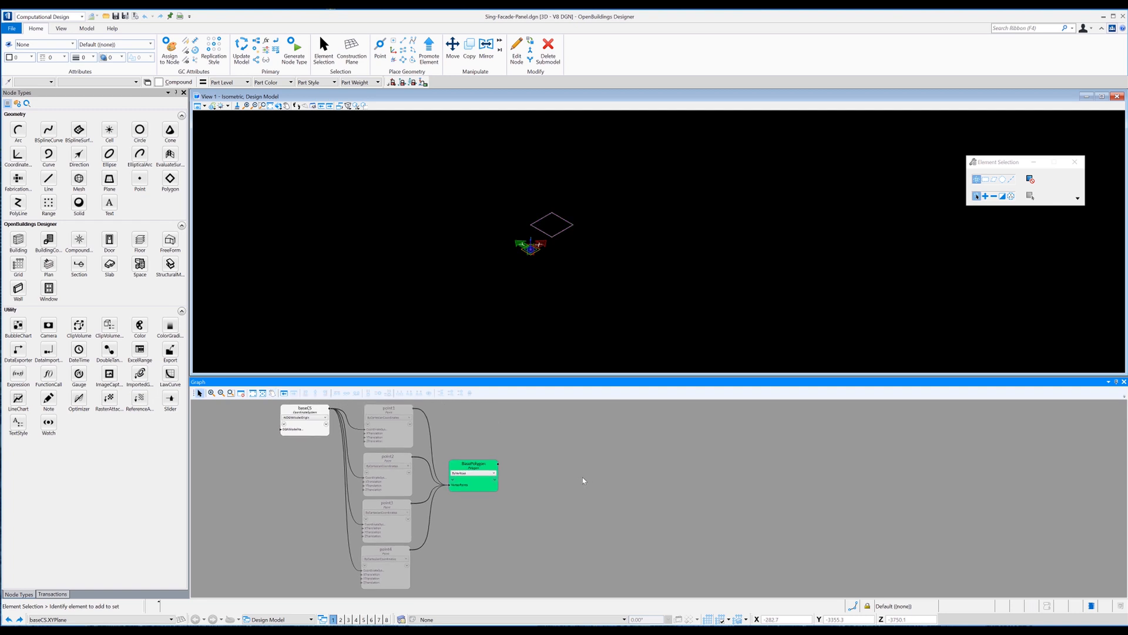
pyautogui.click(18, 374)
pyautogui.click(623, 417)
pyautogui.moveTo(571, 441); pyautogui.dragTo(580, 541, button='middle')
pyautogui.moveTo(636, 540); pyautogui.dragTo(554, 433)
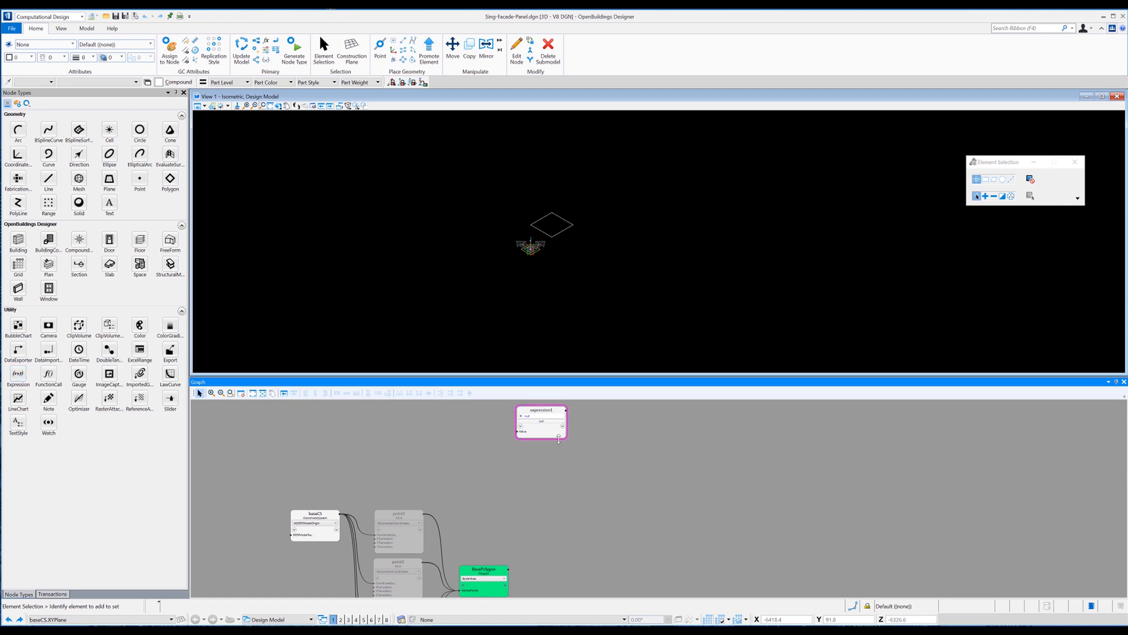
# Colorize the new expression node blue
pyautogui.rightClick(555, 434)
pyautogui.click(609, 242)
pyautogui.click(627, 428)
pyautogui.click(622, 405)
pyautogui.click(603, 474)
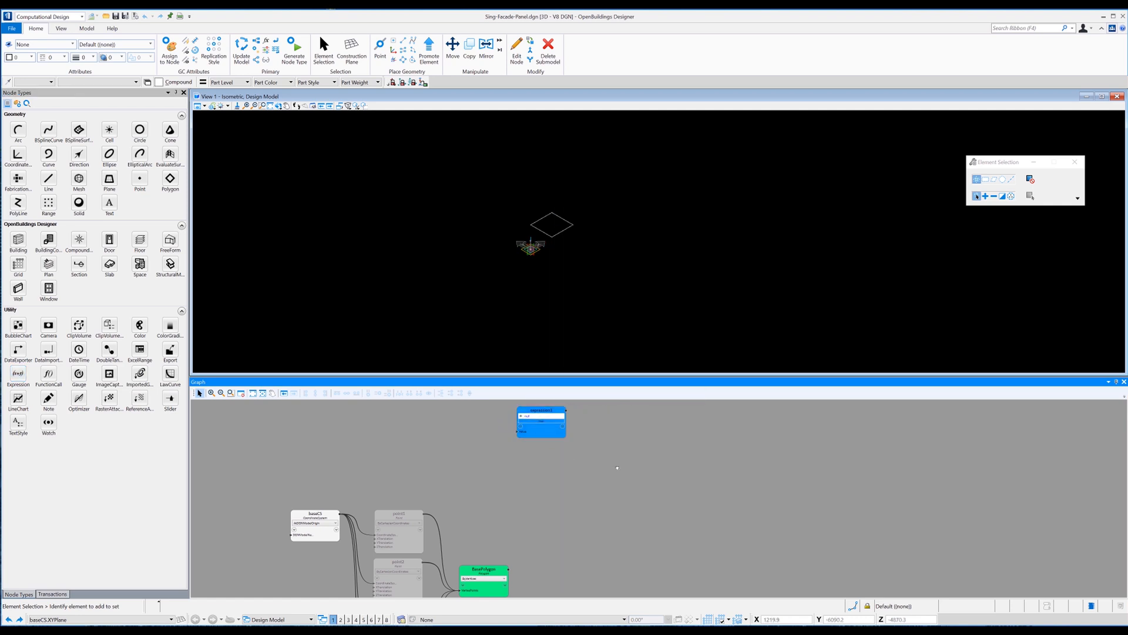
# Rename the blue expression node FrameWidth and set its value to 50
pyautogui.moveTo(542, 414); pyautogui.dragTo(599, 428, button='middle')
pyautogui.doubleClick(598, 423)
pyautogui.write('FrameWidth')
pyautogui.press('Return')
pyautogui.moveTo(599, 432); pyautogui.dragTo(575, 430)
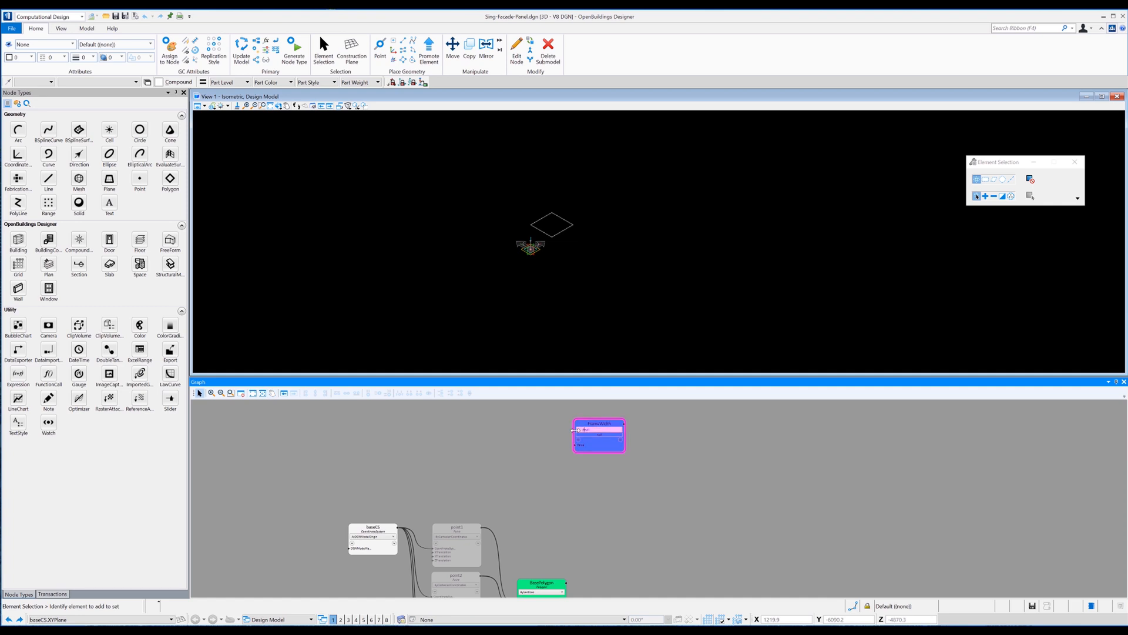
pyautogui.click(638, 433)
# Duplicate the FrameWidth node beside the original, name the copy FrameDepth and set its value to 100
pyautogui.scroll(5, 640, 433)
pyautogui.moveTo(600, 446); pyautogui.dragTo(529, 461, button='middle')
pyautogui.rightClick(493, 470)
pyautogui.click(515, 325)
pyautogui.click(628, 429)
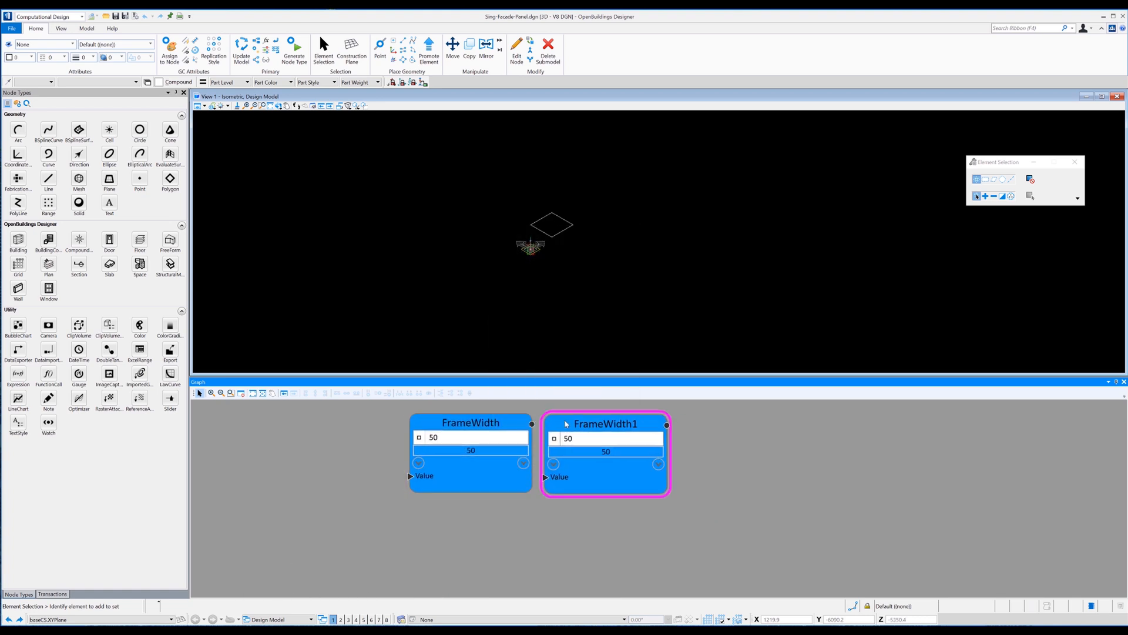
pyautogui.write('FrameDepth')
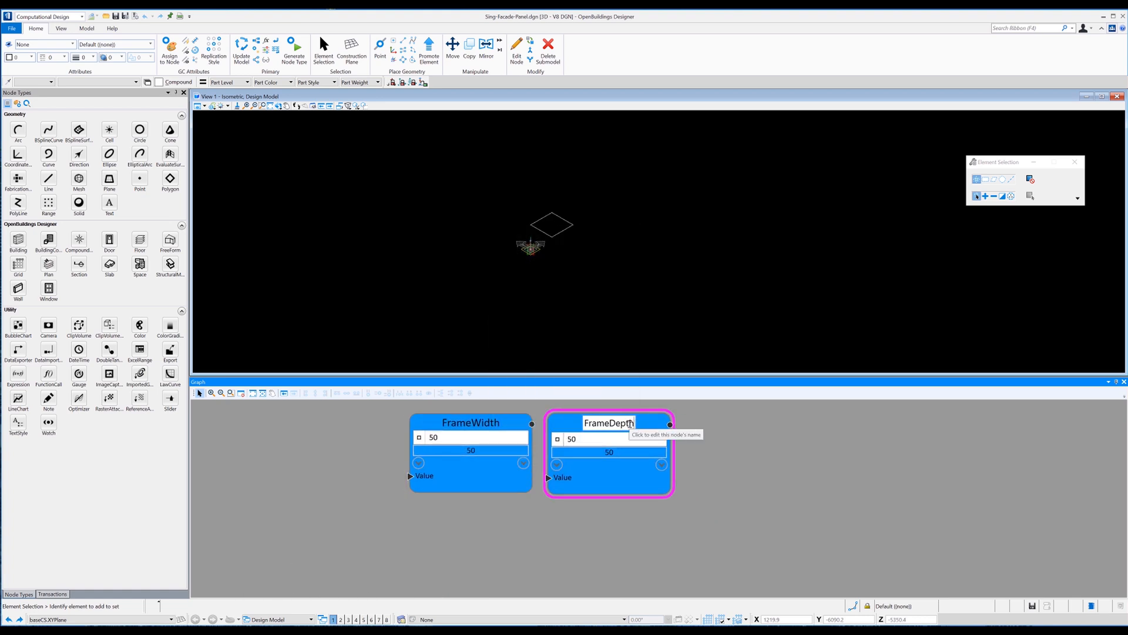
pyautogui.click(595, 438)
pyautogui.press('Return')
# Paste another copy of the expression node after FrameDepth, name it GlassThickness and set its value to 20
pyautogui.rightClick(645, 468)
pyautogui.click(668, 322)
pyautogui.click(849, 442)
pyautogui.click(740, 427)
pyautogui.write('GlassThickness')
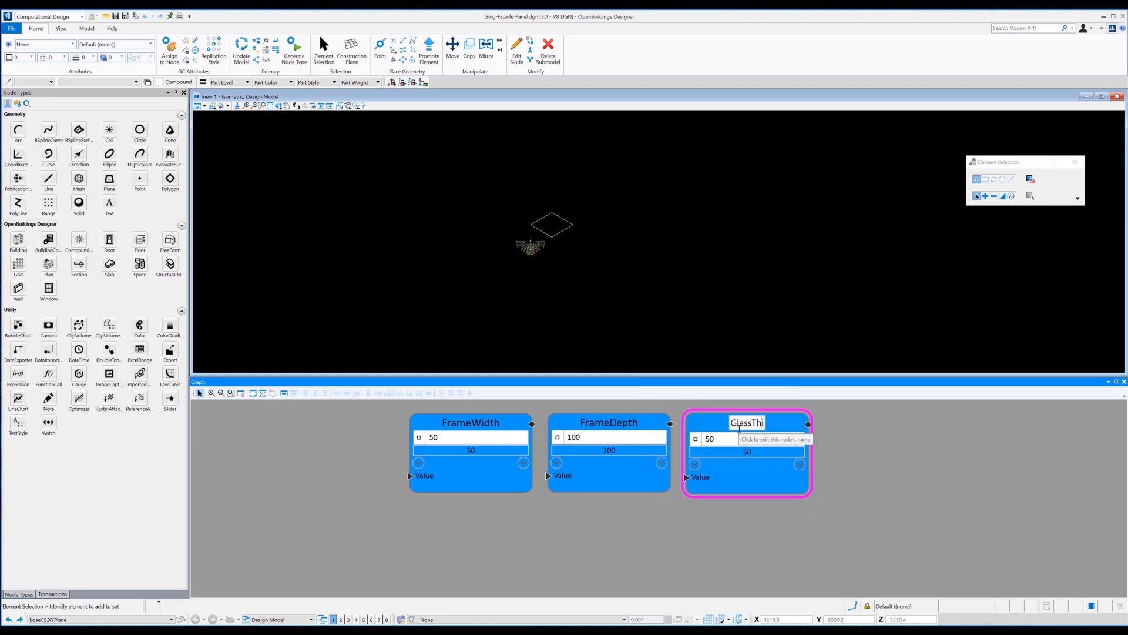
pyautogui.press('Return')
pyautogui.click(734, 436)
pyautogui.press('BackSpace')
# Paste an expression node copy after GlassThickness, name it HoodThickness and set its value to 20
pyautogui.moveTo(964, 472); pyautogui.dragTo(860, 483, button='middle')
pyautogui.rightClick(809, 429)
pyautogui.click(838, 436)
pyautogui.moveTo(840, 441); pyautogui.dragTo(758, 432)
pyautogui.doubleClick(795, 435)
pyautogui.write('HoodThickness')
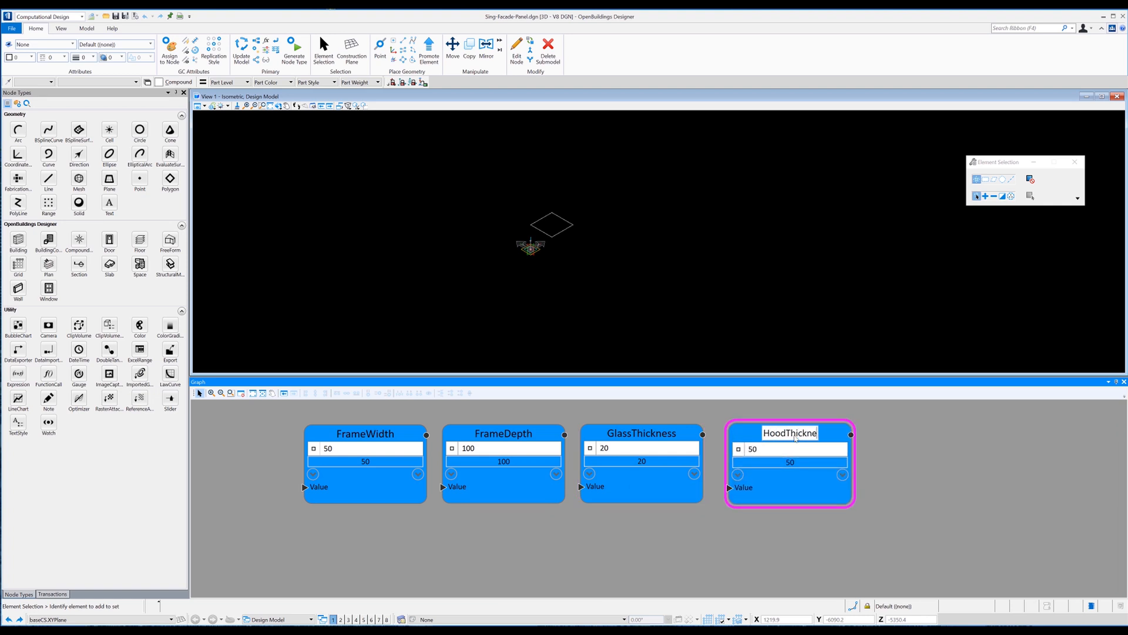
pyautogui.press('Return')
pyautogui.click(839, 522)
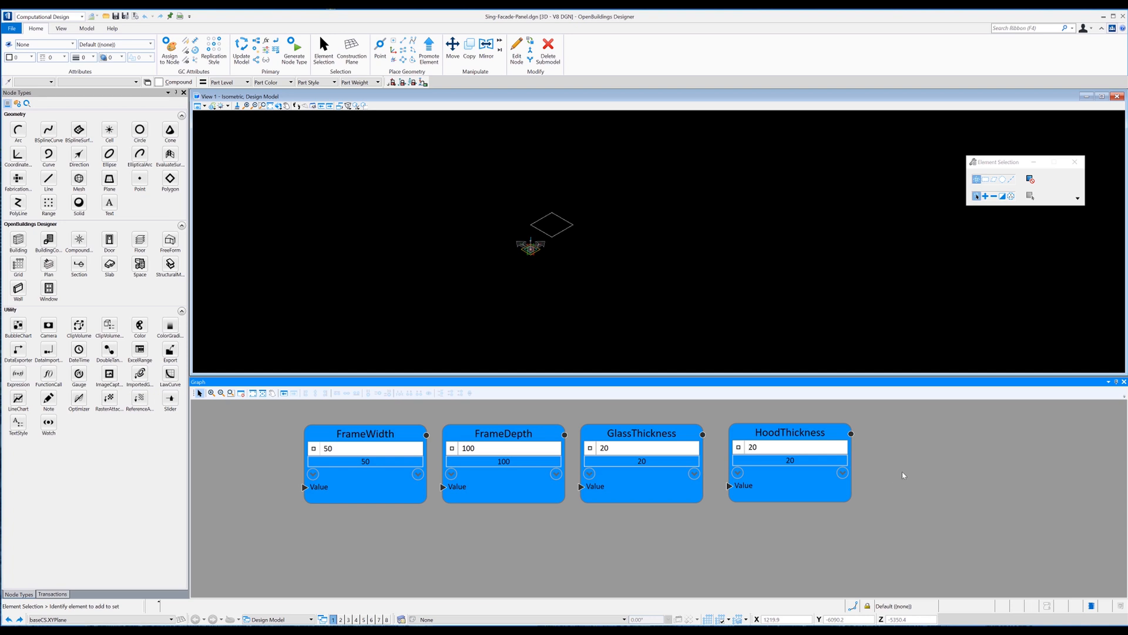
# Paste an expression node copy after HoodThickness, name it GlassOffset and set its value to 100
pyautogui.scroll(-3, 890, 491)
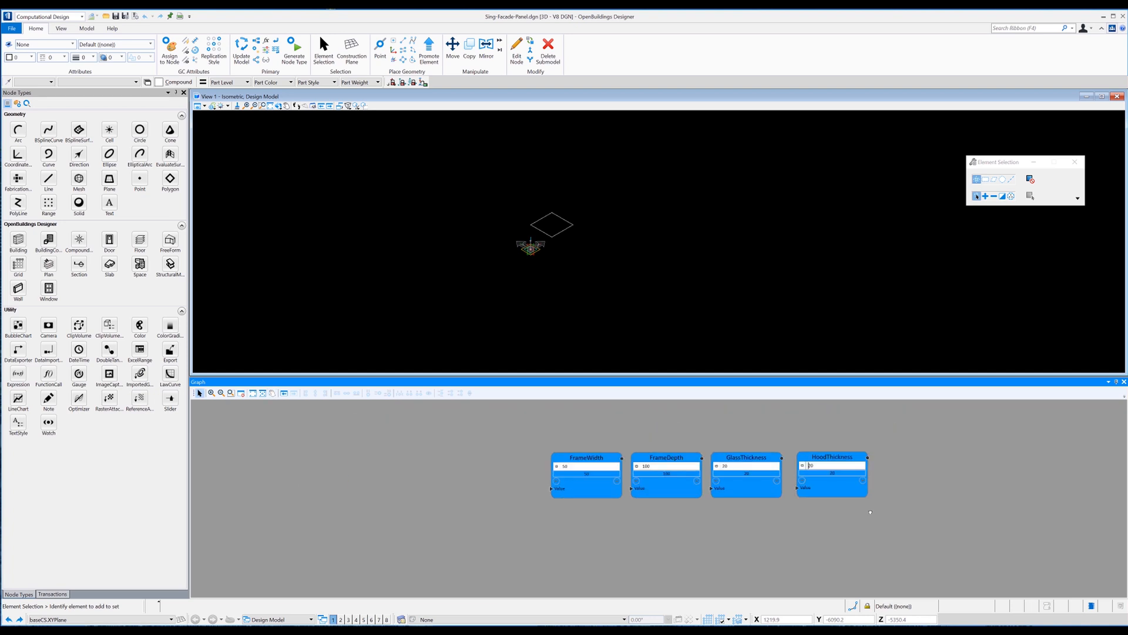
pyautogui.moveTo(866, 516); pyautogui.dragTo(657, 494, button='middle')
pyautogui.hotkey('ctrl', 'v')
pyautogui.moveTo(785, 463); pyautogui.dragTo(718, 439)
pyautogui.doubleClick(717, 439)
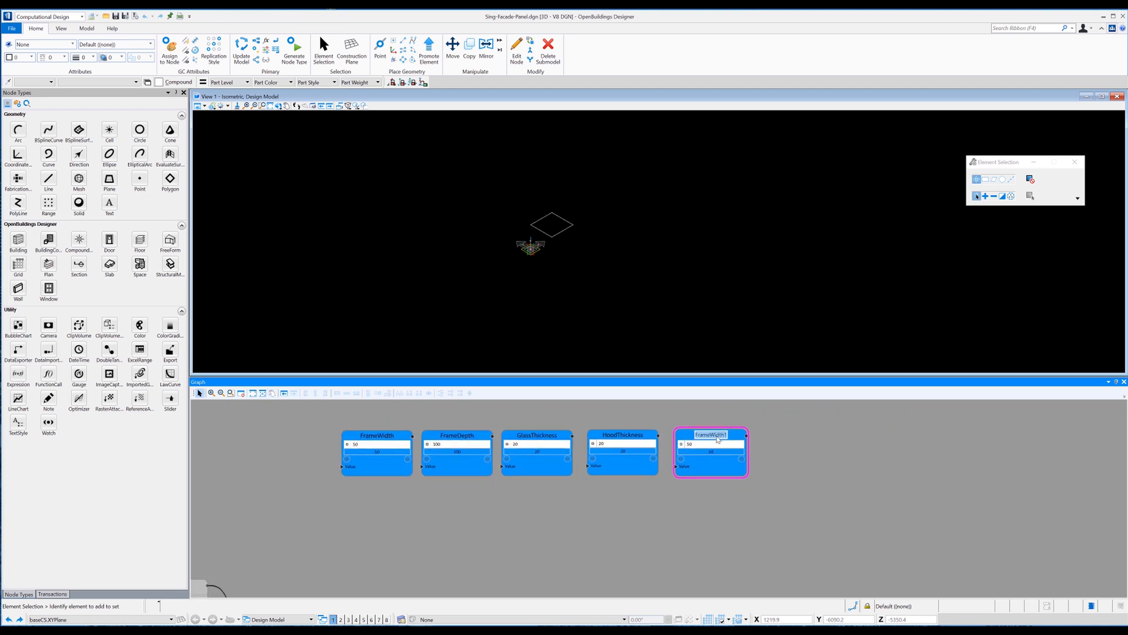
pyautogui.write('GlassOffset')
pyautogui.press('Return')
pyautogui.click(697, 444)
pyautogui.click(782, 454)
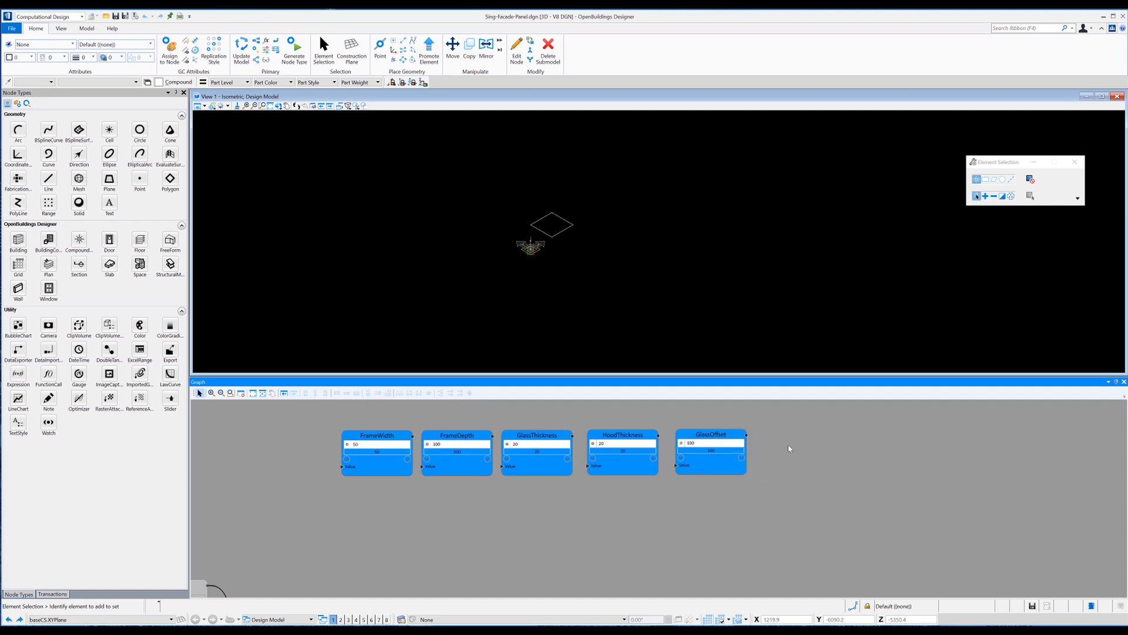
# Paste an expression node copy after GlassOffset, name it HoodOffset and set its value to 200
pyautogui.hotkey('ctrl', 'v')
pyautogui.moveTo(791, 445); pyautogui.dragTo(768, 435)
pyautogui.click(787, 435)
pyautogui.write('Ho')
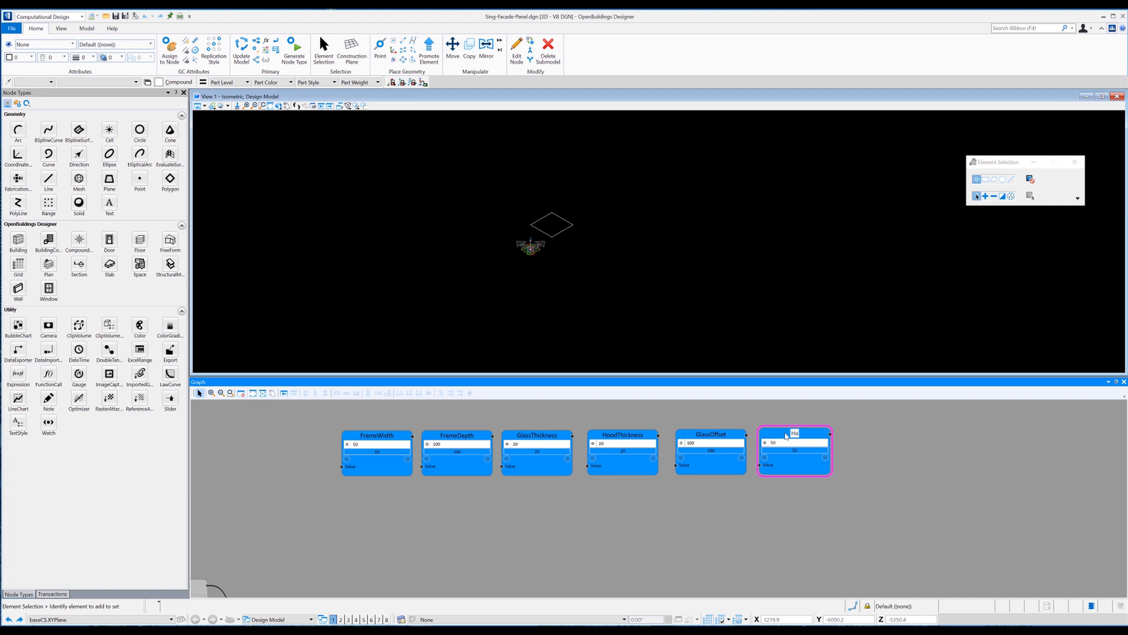
pyautogui.write('odOffset')
pyautogui.press('Return')
pyautogui.click(782, 443)
pyautogui.press('BackSpace')
pyautogui.write('20')
pyautogui.click(776, 498)
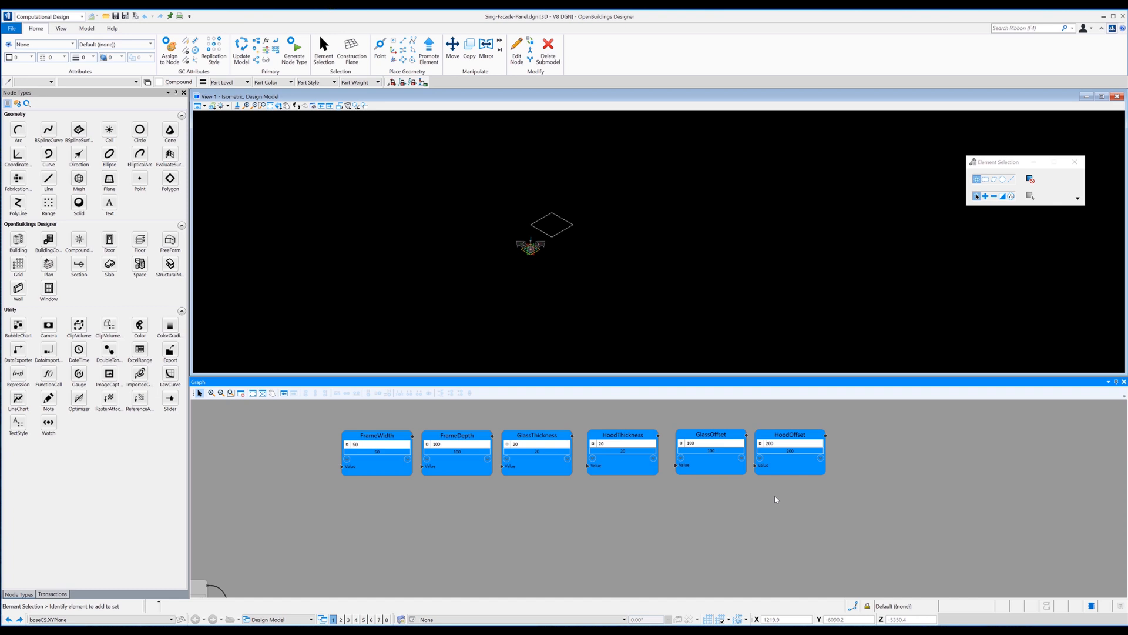
# Paste an expression node copy after HoodOffset, name it HoodFilletRadius and set its value to 300
pyautogui.rightClick(864, 435)
pyautogui.click(888, 443)
pyautogui.moveTo(889, 443); pyautogui.dragTo(866, 434)
pyautogui.click(866, 434)
pyautogui.write('HoodFilletRadius')
pyautogui.press('Return')
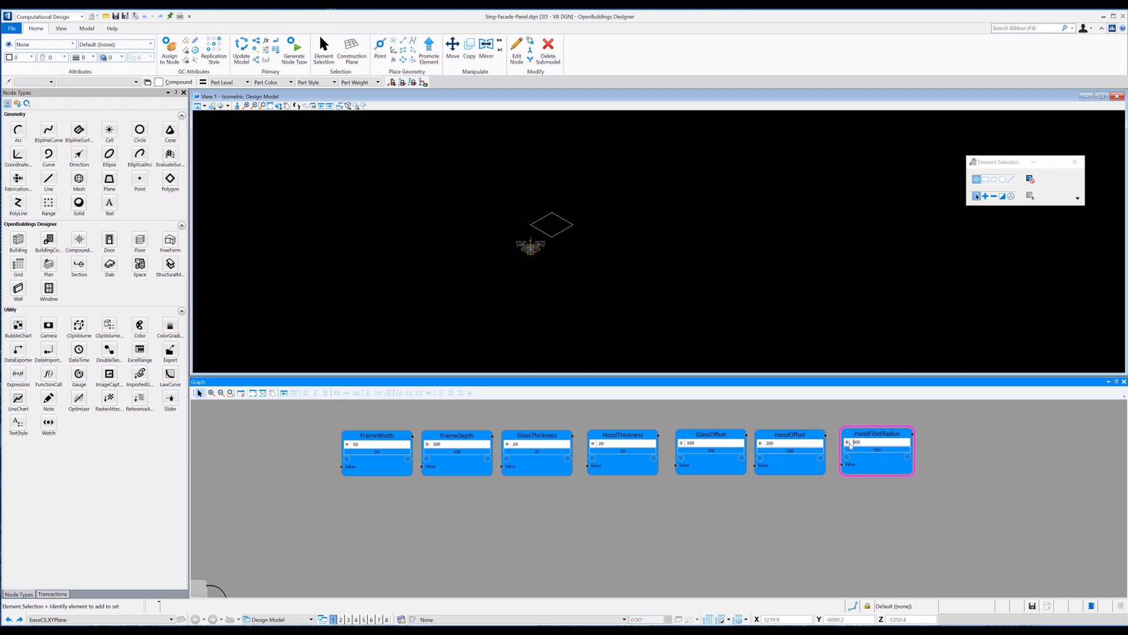
# Paste an expression node copy at the end of the parameter row and name it HoodCornerCutoutRadius
pyautogui.moveTo(960, 442); pyautogui.dragTo(880, 442, button='middle')
pyautogui.rightClick(880, 442)
pyautogui.click(898, 447)
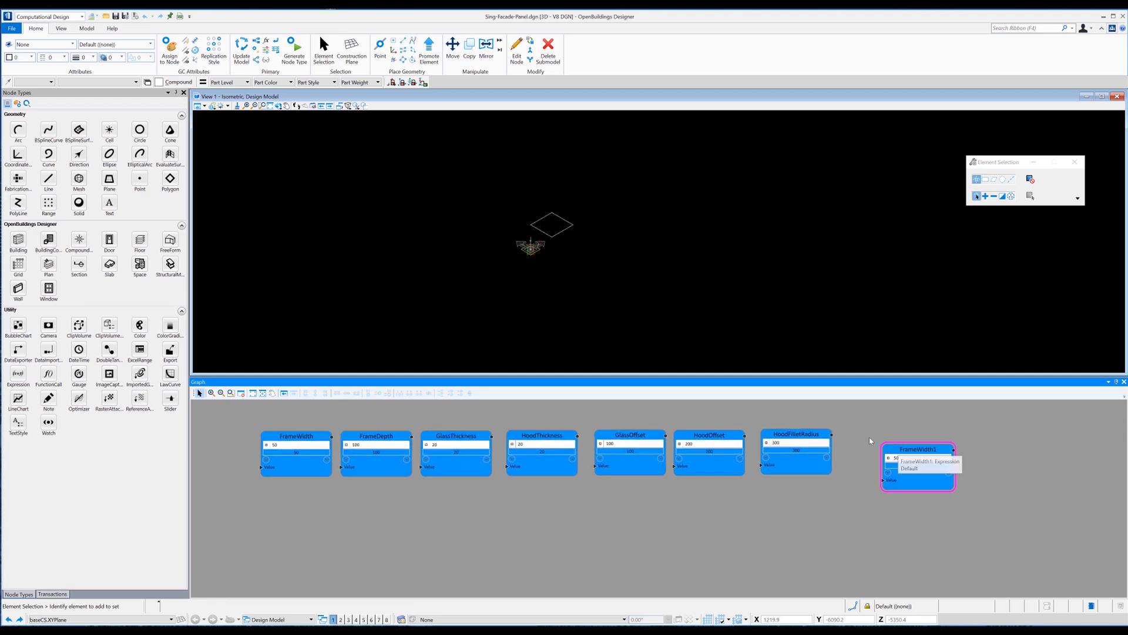
pyautogui.click(873, 434)
pyautogui.write('HoodCorner')
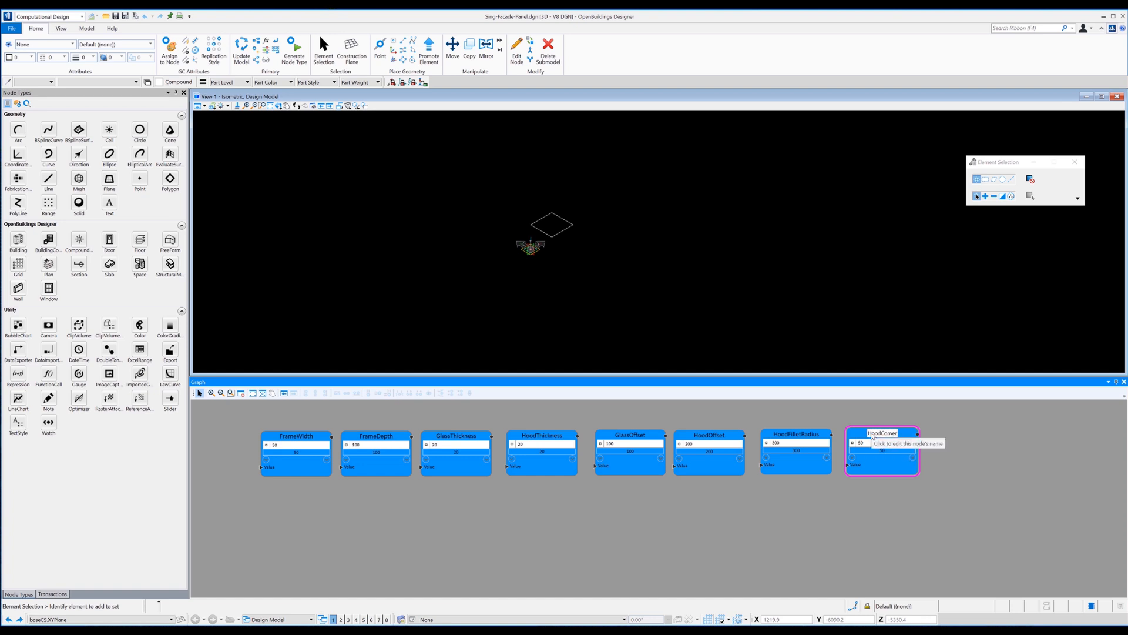
pyautogui.write('CutoutRadius')
pyautogui.press('Return')
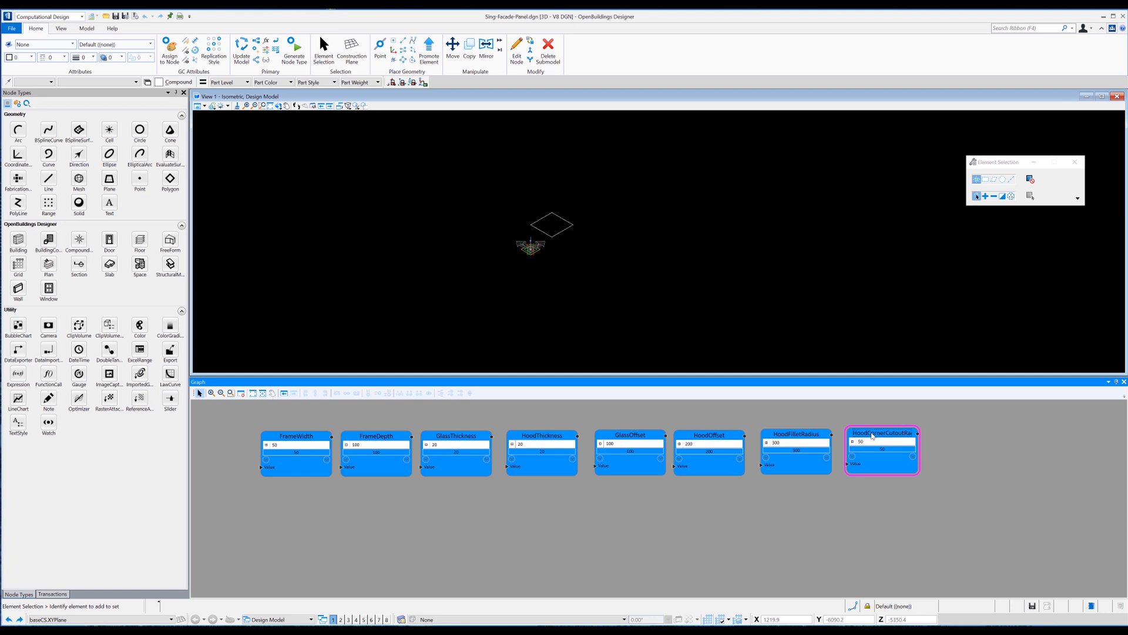
pyautogui.click(853, 489)
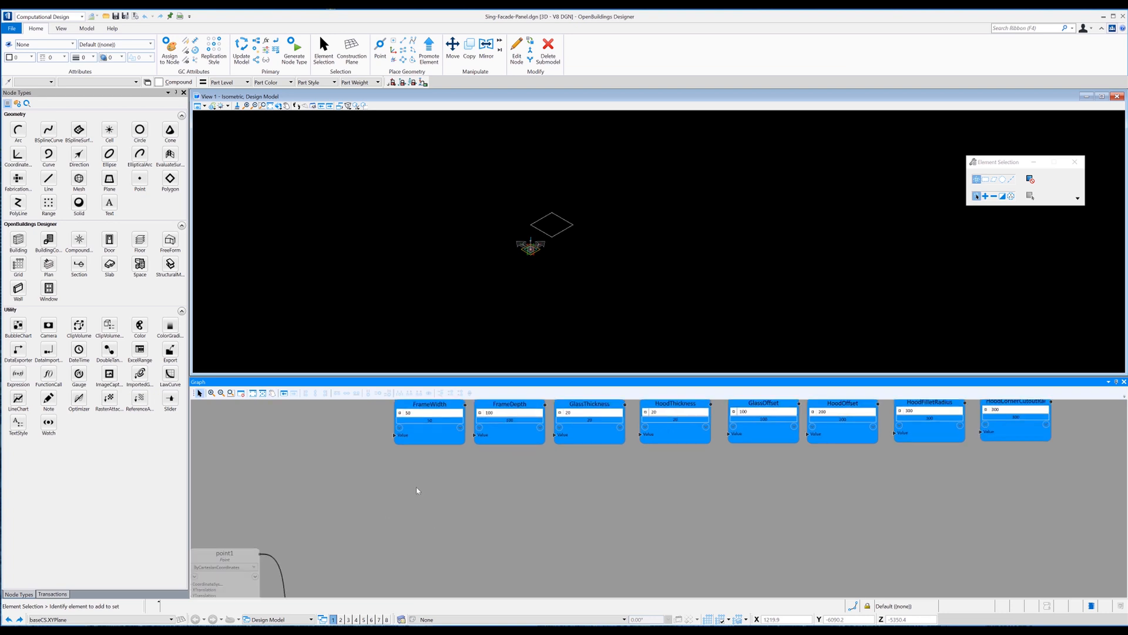
# Paste an expression node copy below FrameWidth and name it InputHoodHeight
pyautogui.hotkey('ctrl', 'v')
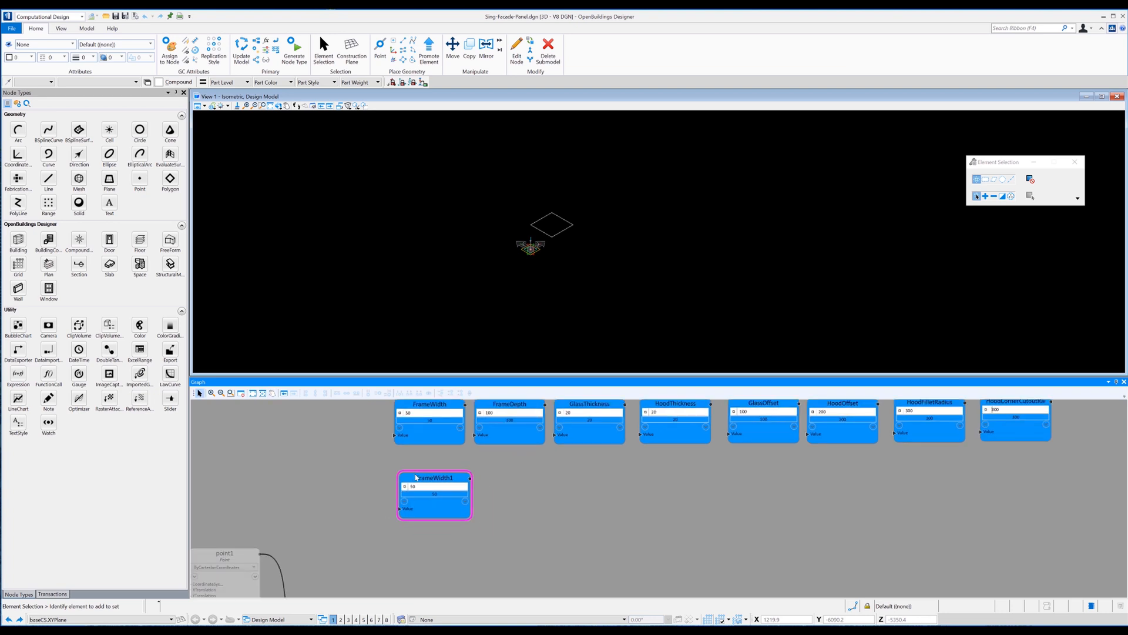
pyautogui.doubleClick(435, 474)
pyautogui.write('Hoo')
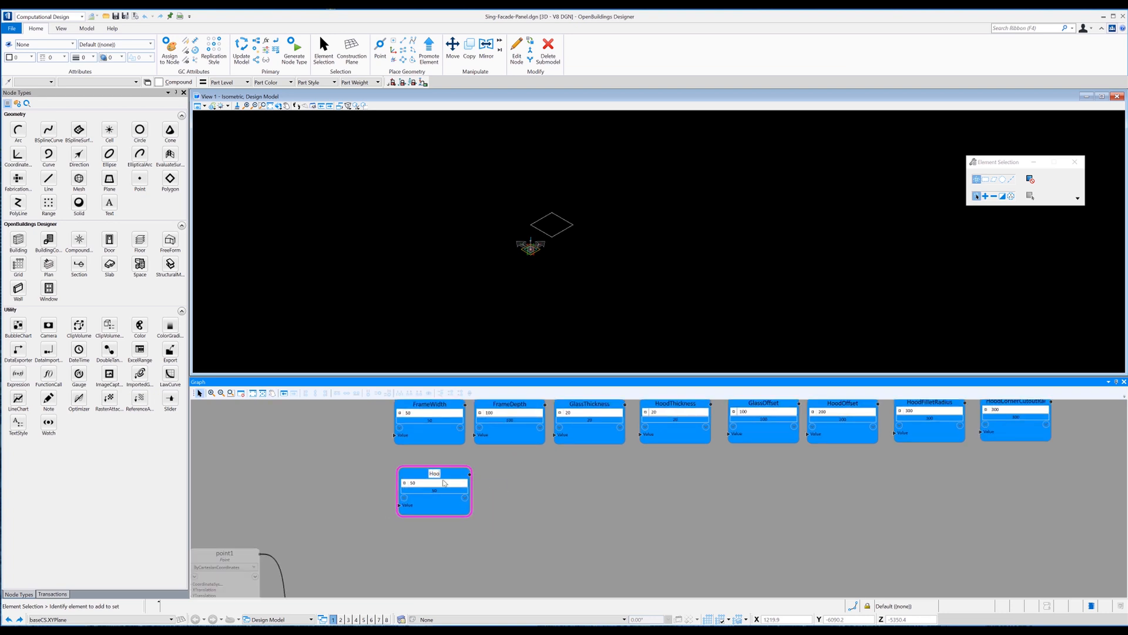
pyautogui.write('utHoodHeight')
pyautogui.press('Return')
pyautogui.doubleClick(449, 473)
pyautogui.write('InputHoodHeight')
pyautogui.press('Return')
# Colorize the InputHoodHeight node green
pyautogui.rightClick(459, 495)
pyautogui.click(548, 304)
pyautogui.click(531, 504)
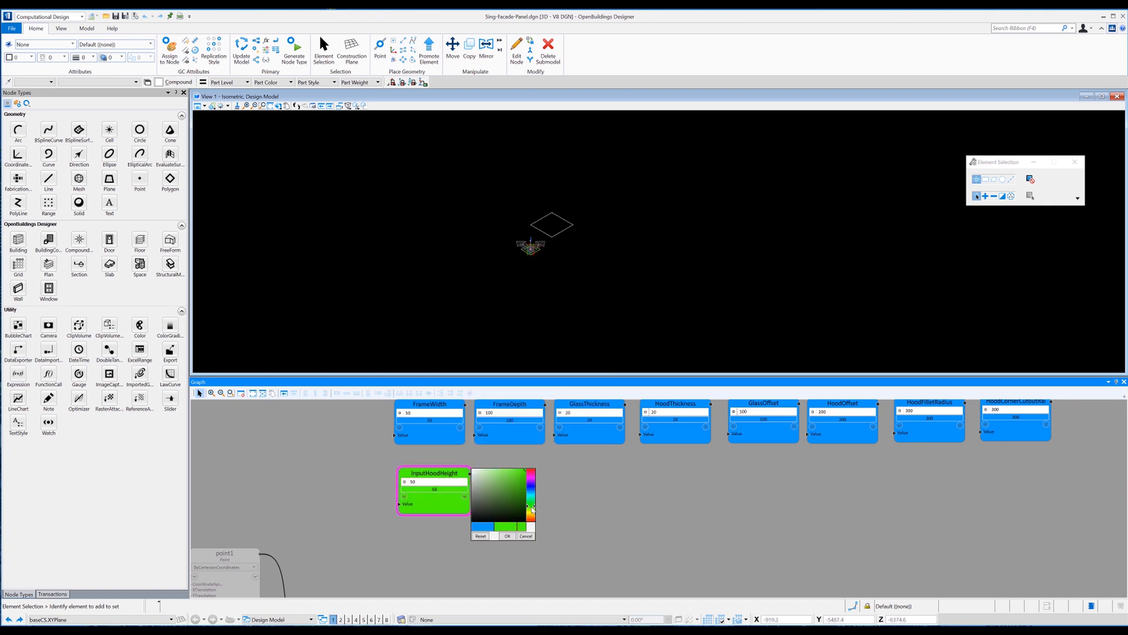
pyautogui.click(556, 515)
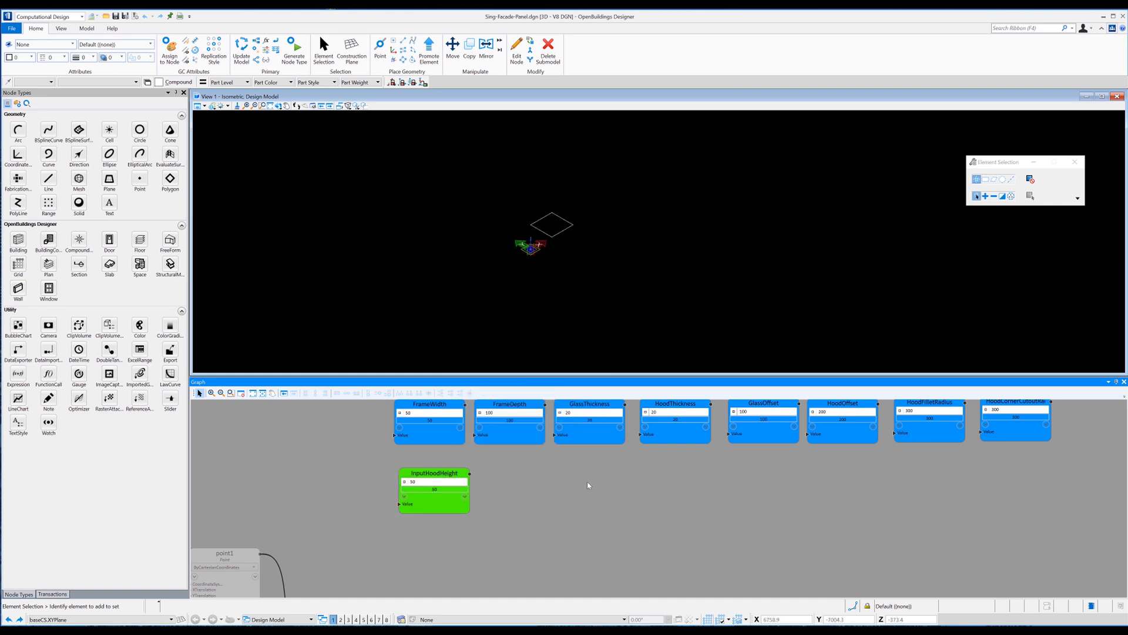
# Align the InputHoodHeight node directly beneath the FrameWidth node and save the file
pyautogui.moveTo(450, 502); pyautogui.dragTo(446, 495)
pyautogui.click(525, 502)
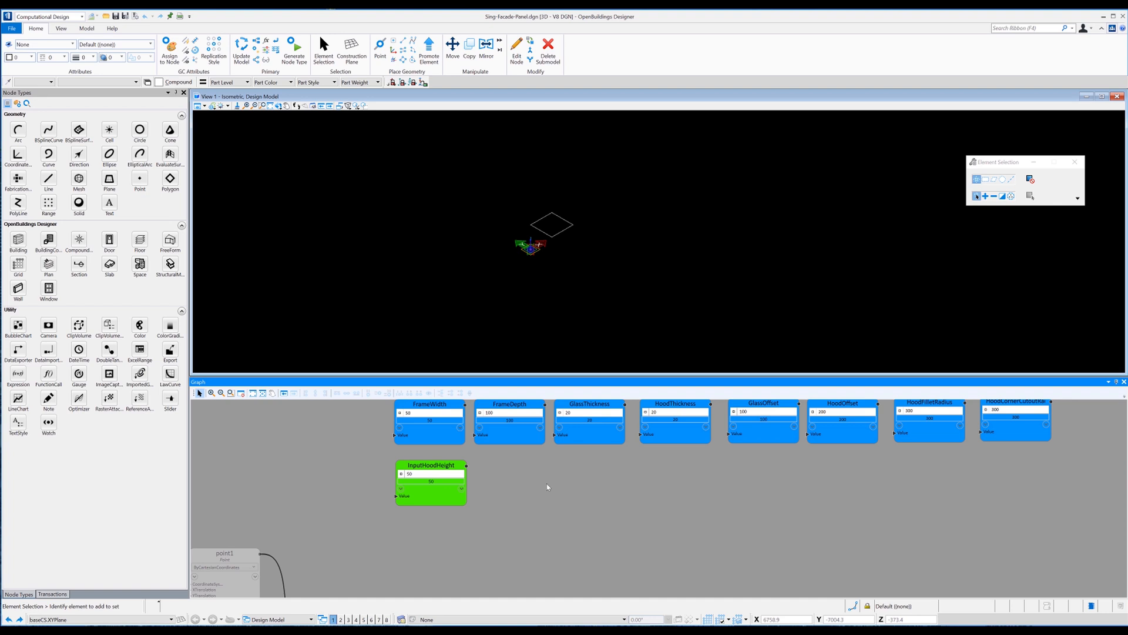
pyautogui.scroll(-6, 548, 487)
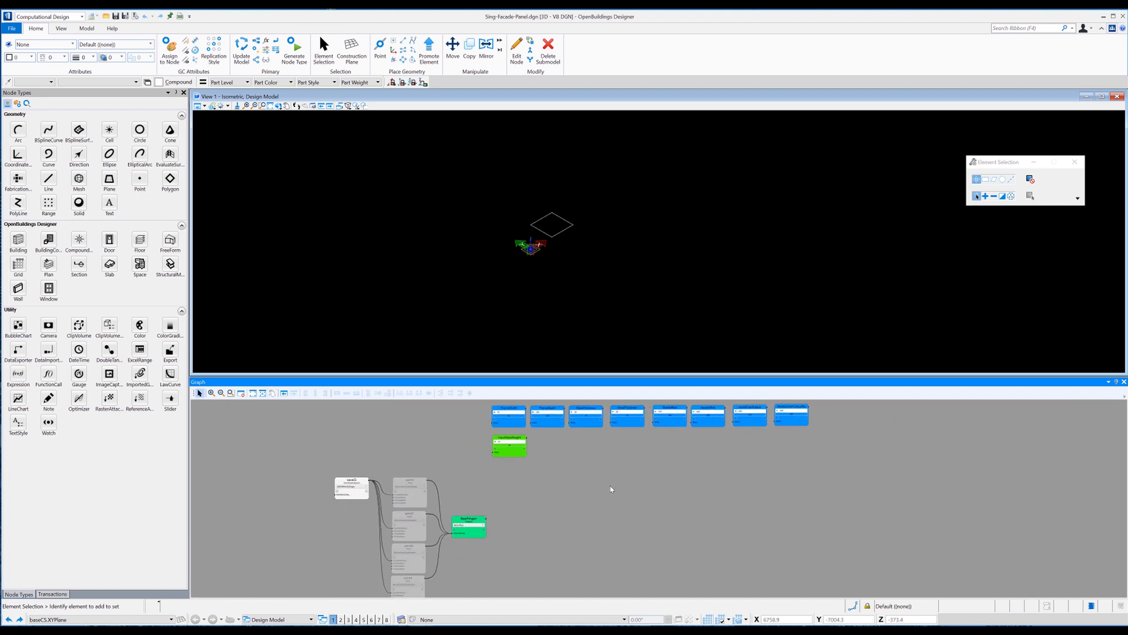
pyautogui.scroll(1, 588, 523)
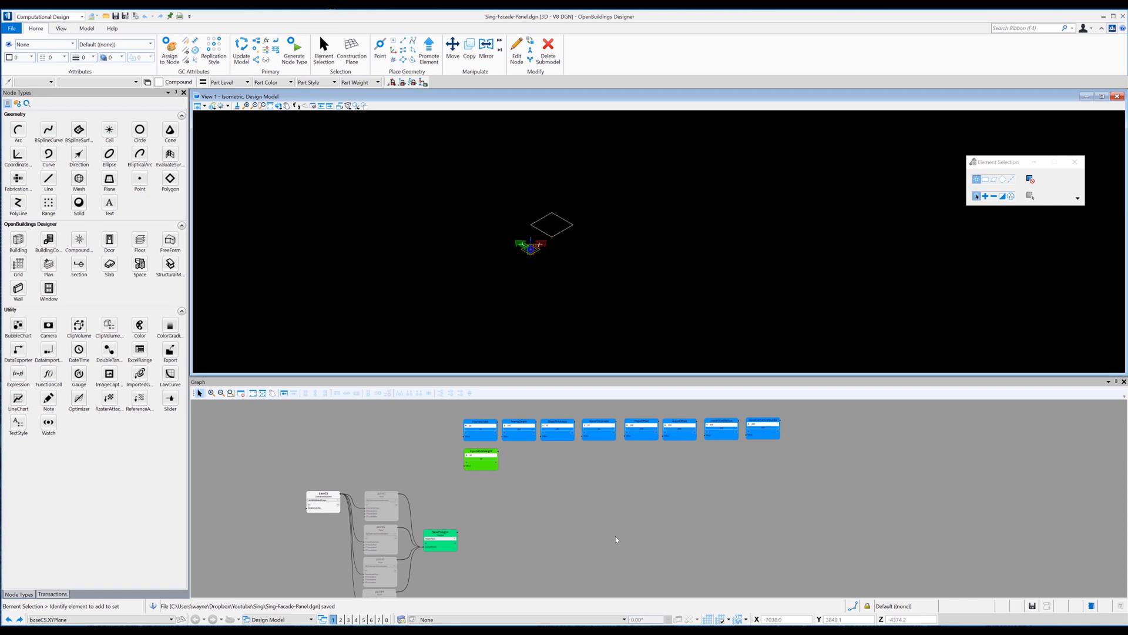
# Add a Polygon node beside BasePolygon and name it Triangle1Polygon
pyautogui.moveTo(624, 519); pyautogui.dragTo(618, 516, button='middle')
pyautogui.moveTo(169, 178); pyautogui.dragTo(503, 513)
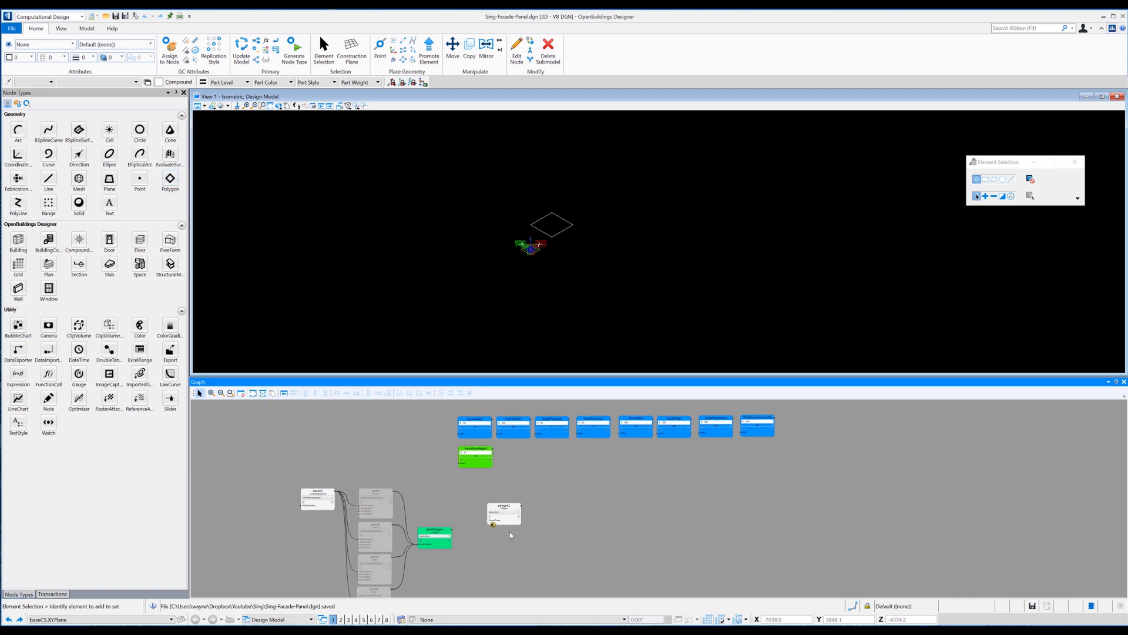
pyautogui.scroll(4, 510, 530)
pyautogui.doubleClick(503, 481)
pyautogui.write('Triang')
pyautogui.scroll(1, 503, 482)
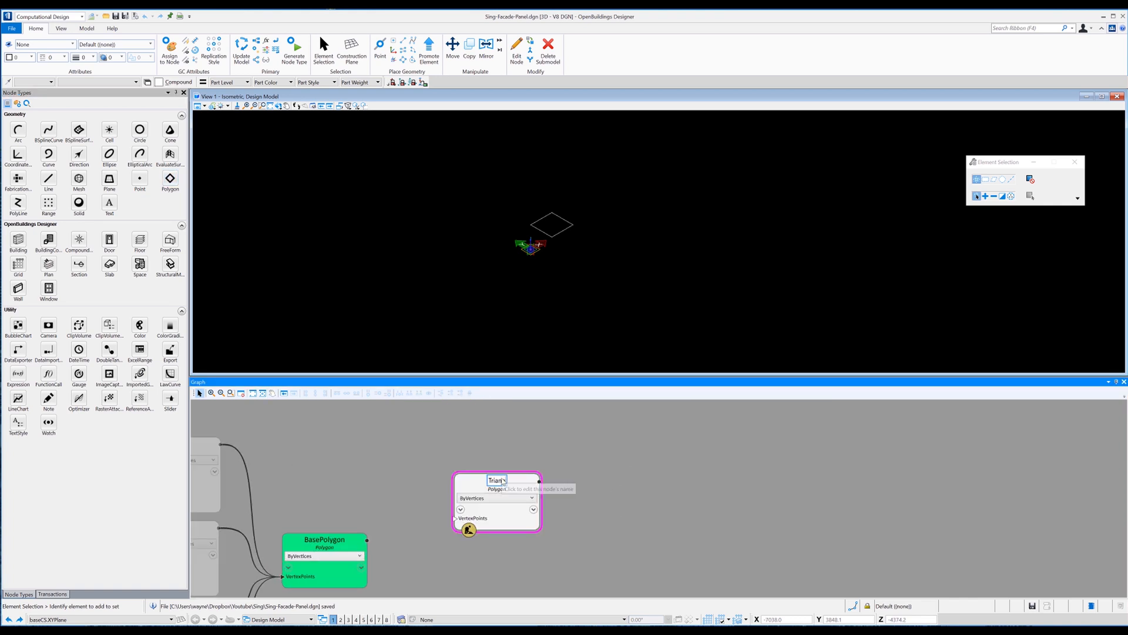
pyautogui.write('le1Polygon')
pyautogui.press('Return')
pyautogui.click(586, 478)
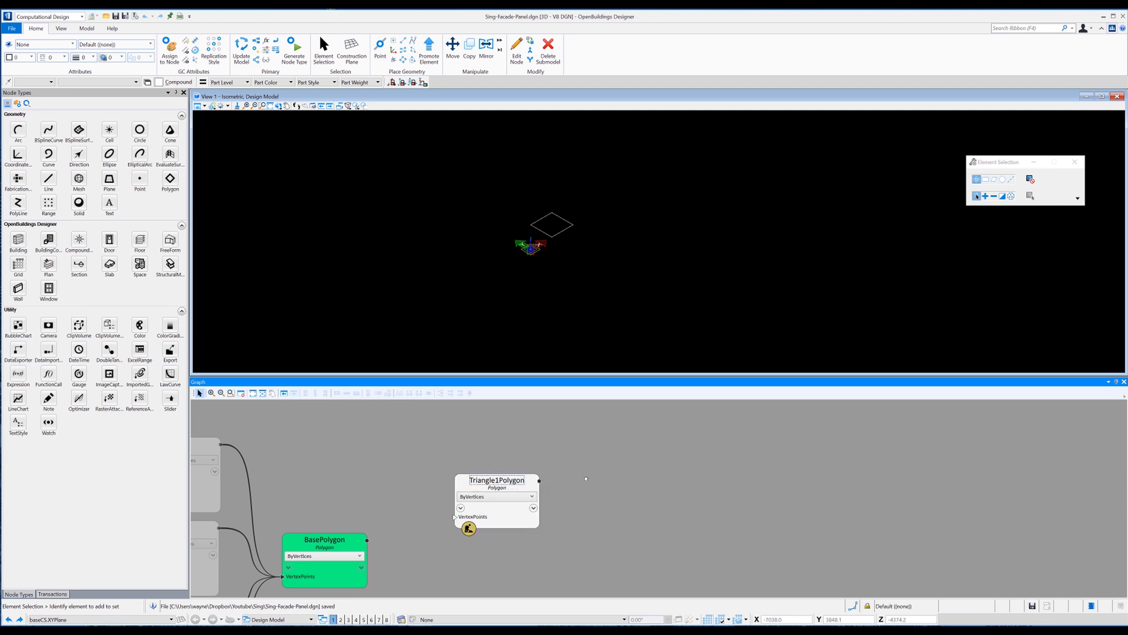
# Paste a copy of Triangle1Polygon directly below it and name the copy Triangle2Polygon
pyautogui.moveTo(586, 478); pyautogui.dragTo(593, 445, button='middle')
pyautogui.click(513, 482)
pyautogui.rightClick(513, 482)
pyautogui.click(536, 335)
pyautogui.rightClick(492, 522)
pyautogui.click(515, 533)
pyautogui.moveTo(534, 536); pyautogui.dragTo(507, 527)
pyautogui.doubleClick(510, 527)
pyautogui.click(510, 527)
pyautogui.press('BackSpace')
pyautogui.write('2')
pyautogui.press('BackSpace')
pyautogui.press('Return')
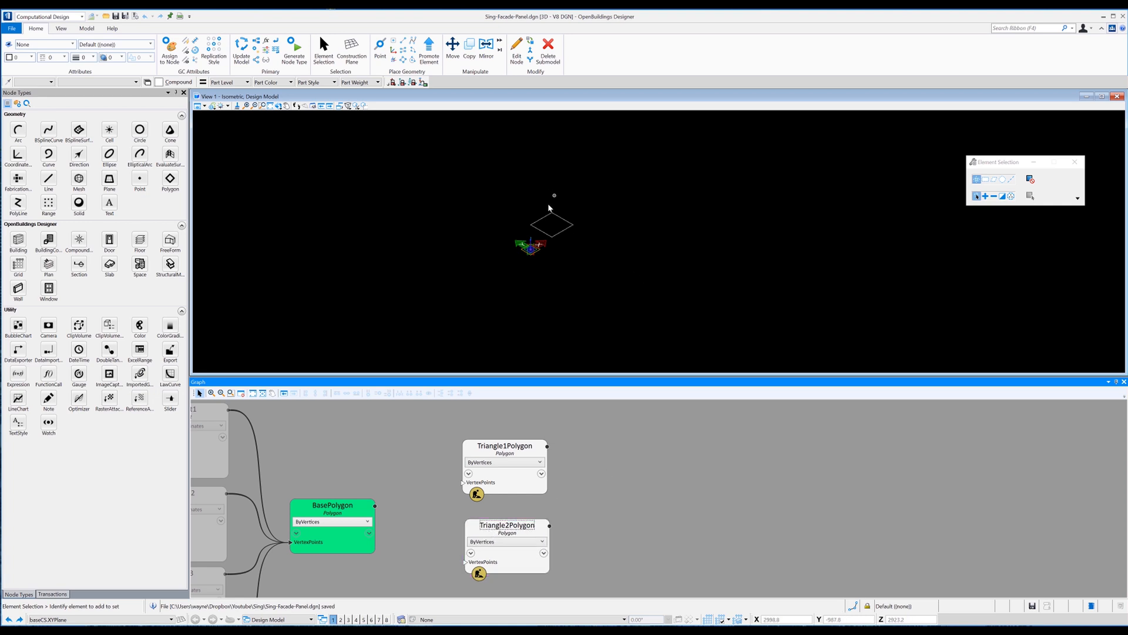
# Set Triangle1Polygon's VertexPoints to {BasePolygon.Vertices[1],BasePolygon.Vertices[2],BasePolygon.Vertices[3]}
pyautogui.click(483, 483)
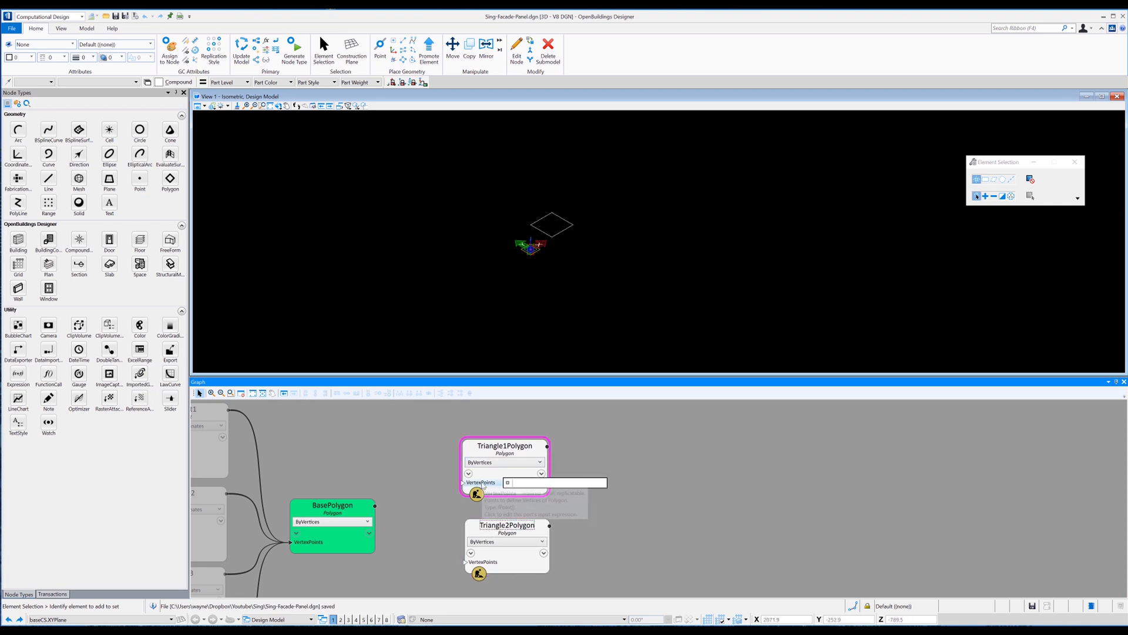
pyautogui.write('{')
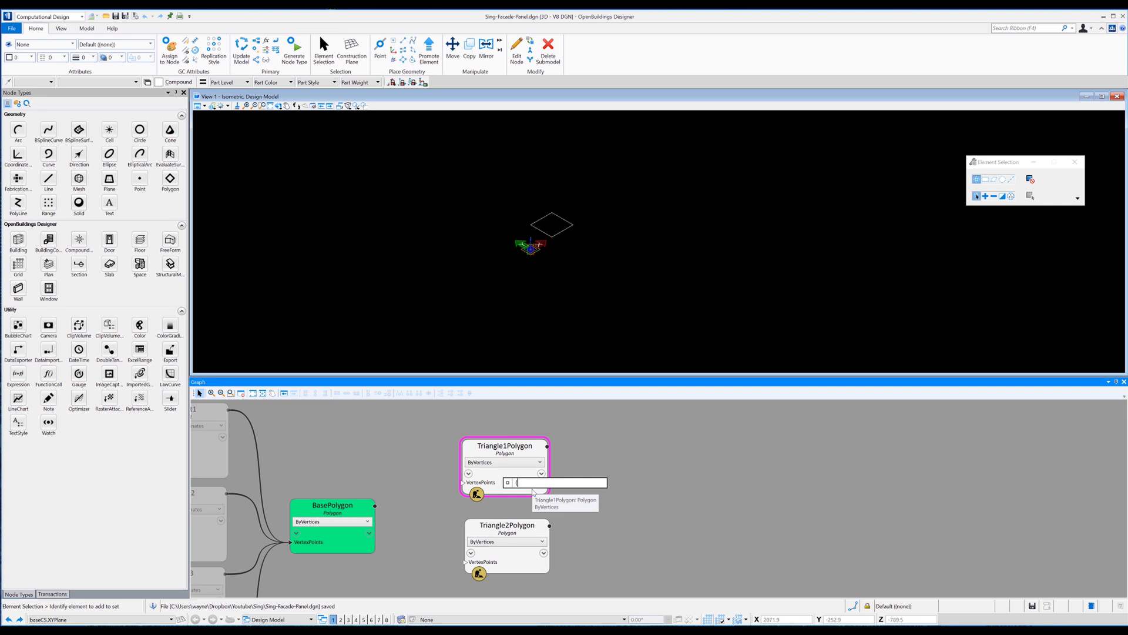
pyautogui.write('BasePolygon')
pyautogui.write('.Vert')
pyautogui.write('ices')
pyautogui.write('[1],Bae')
pyautogui.write('ePolygon')
pyautogui.write('.vert')
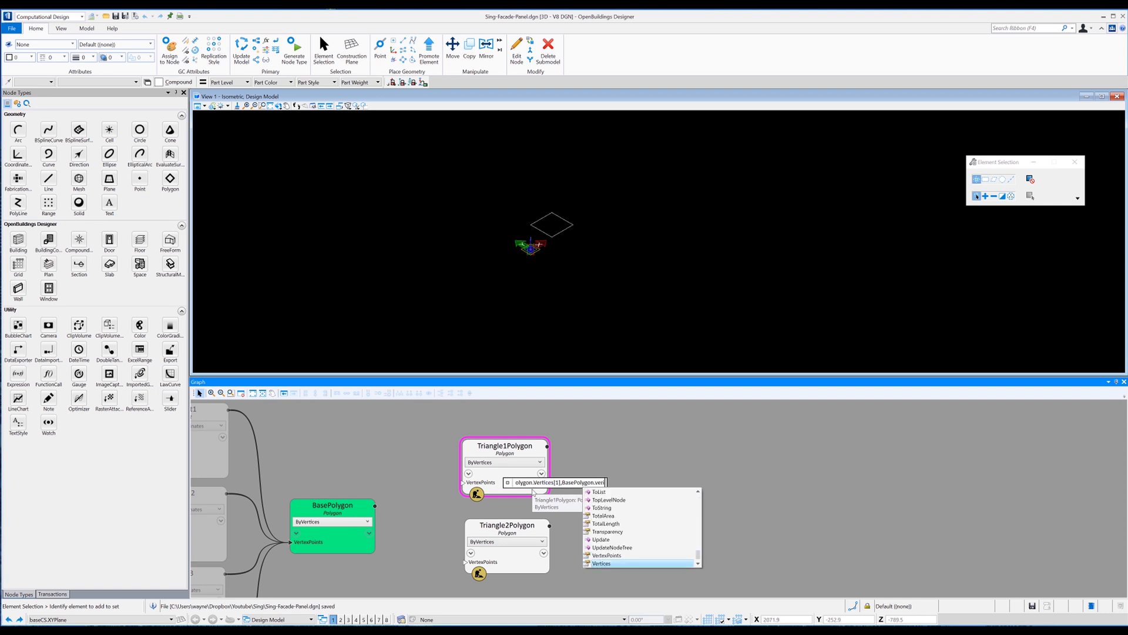
pyautogui.press('Tab')
pyautogui.write('[2],BasePolygon.verti')
pyautogui.press('Tab')
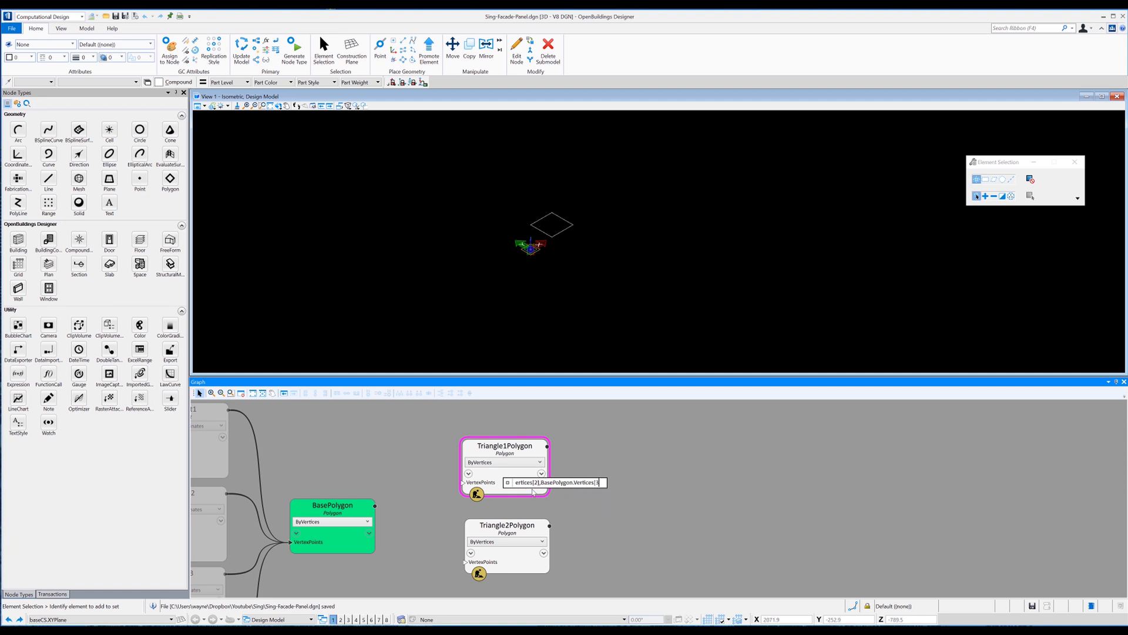
pyautogui.press('Return')
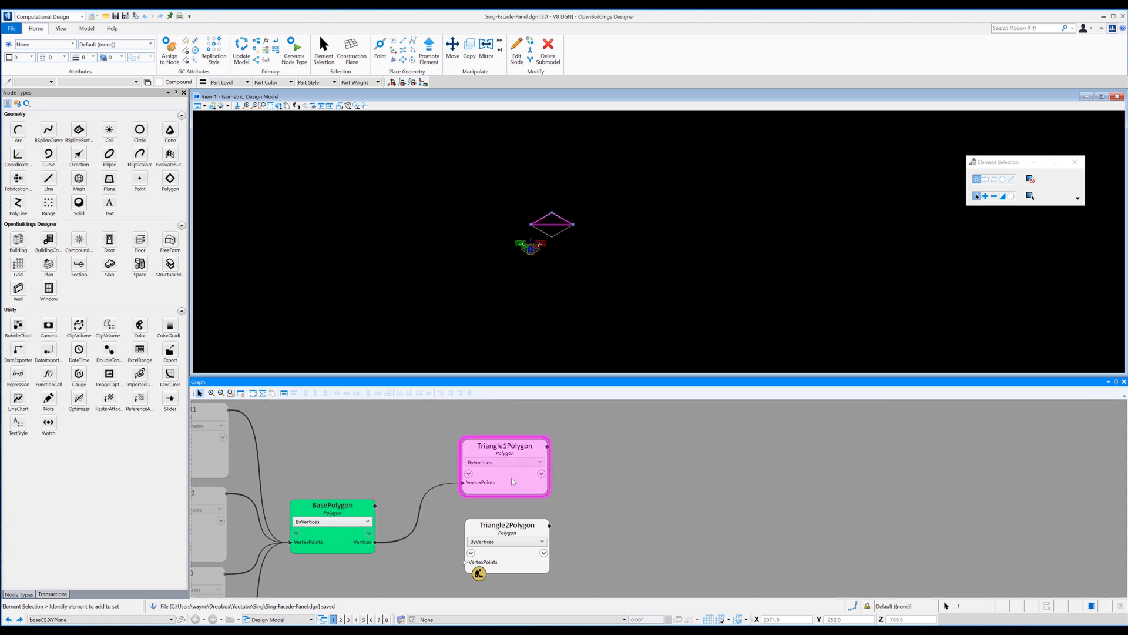
# Clear BasePolygon's VertexPoints expression and re-enter it in order as {point1,point2,point3,point4}
pyautogui.moveTo(498, 483)
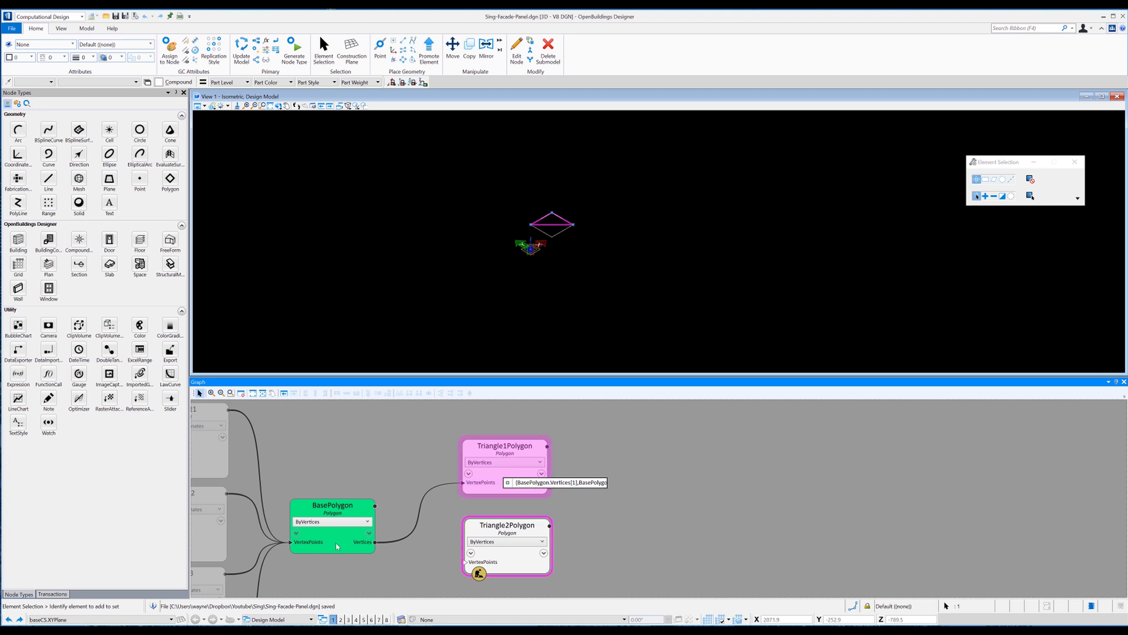
pyautogui.moveTo(309, 541)
pyautogui.moveTo(346, 573); pyautogui.dragTo(455, 559)
pyautogui.moveTo(420, 527)
pyautogui.moveTo(530, 527); pyautogui.dragTo(455, 530)
pyautogui.press('BackSpace')
pyautogui.moveTo(401, 444); pyautogui.dragTo(495, 442)
pyautogui.moveTo(513, 498)
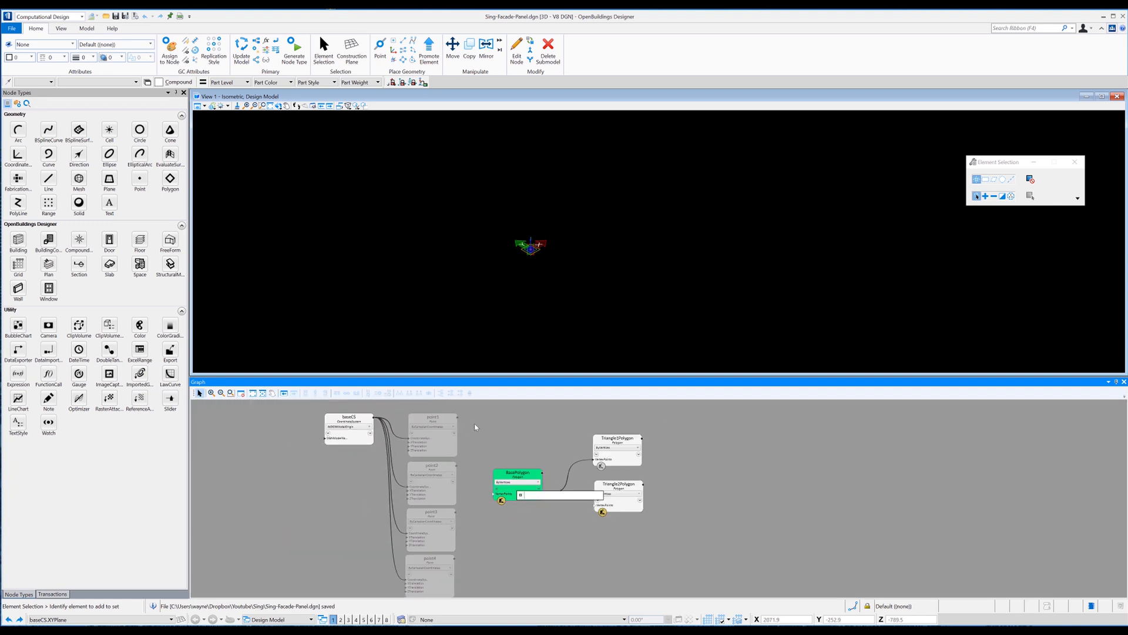
pyautogui.click(528, 498)
pyautogui.write('{point1,p')
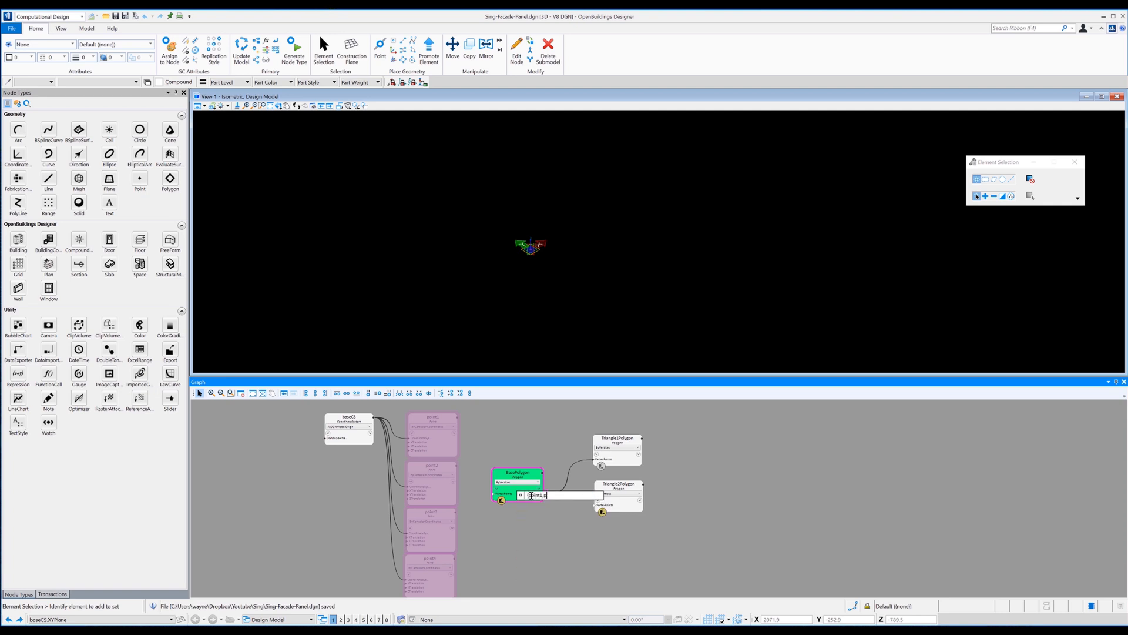
pyautogui.write('oint2,poi')
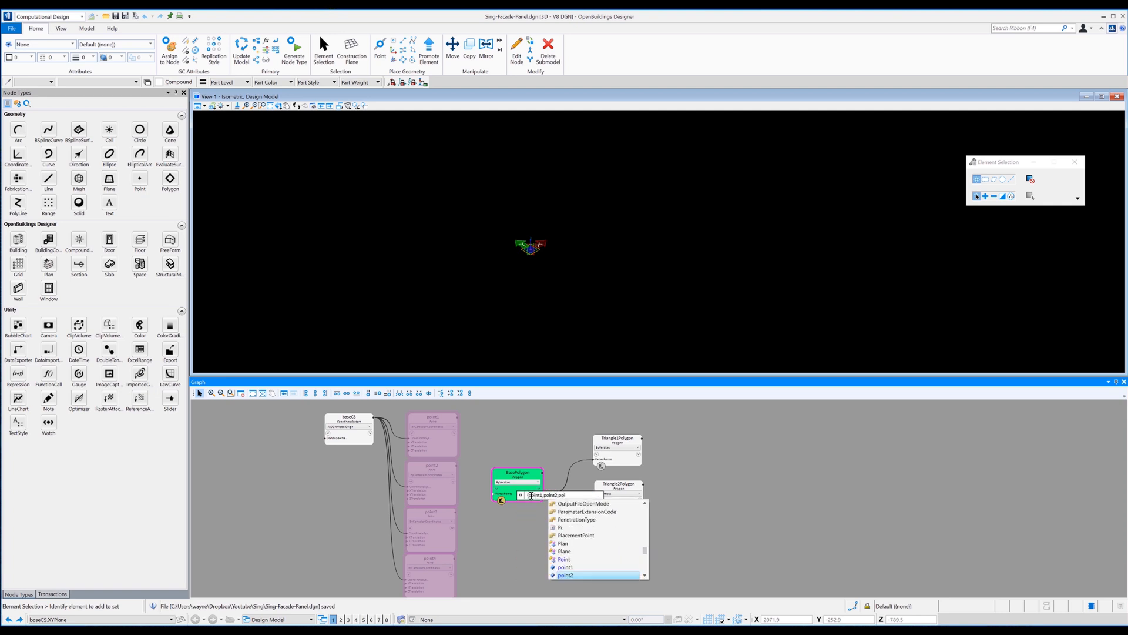
pyautogui.write('nt3,point4}')
pyautogui.press('Return')
pyautogui.click(569, 232)
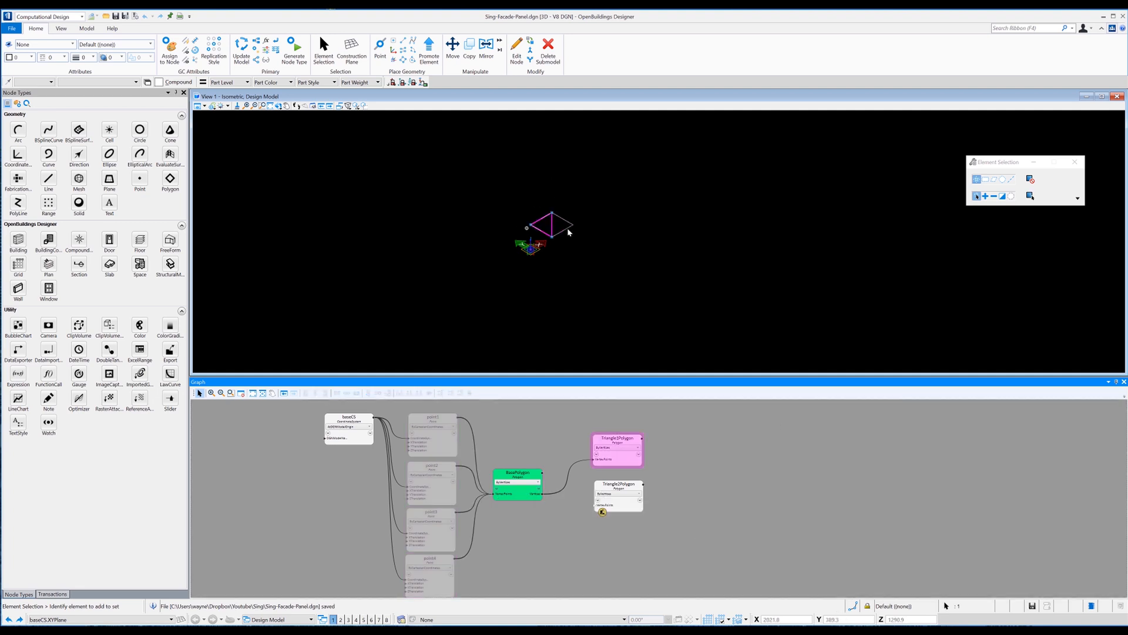
pyautogui.click(677, 408)
# Copy Triangle1Polygon's VertexPoints expression into Triangle2Polygon's VertexPoints and open it in the expression editor
pyautogui.click(603, 459)
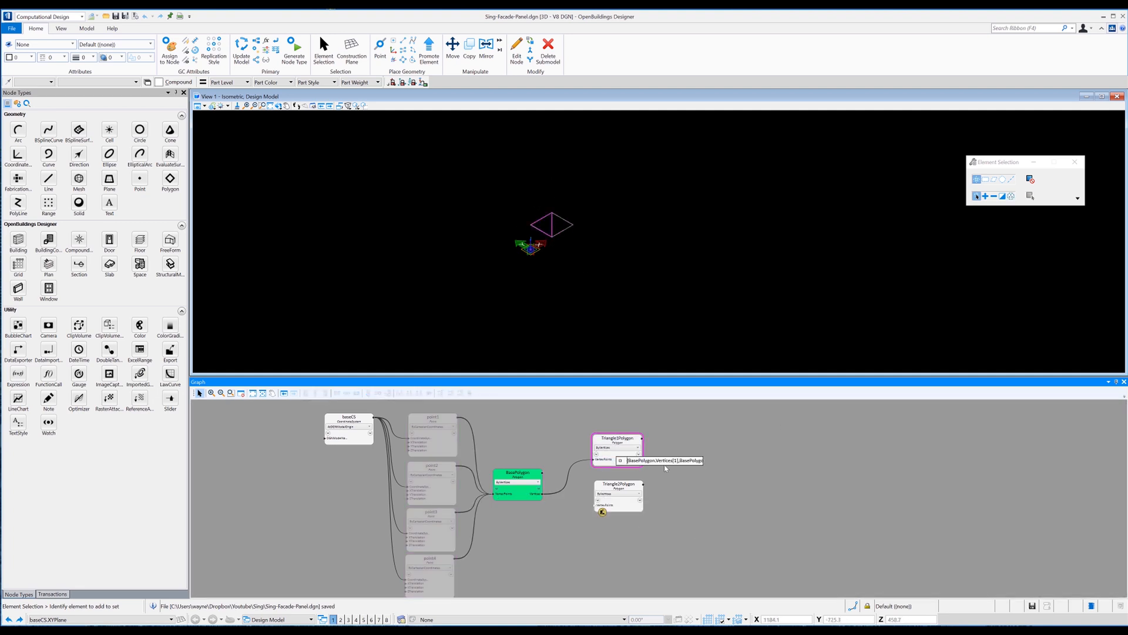
pyautogui.click(623, 506)
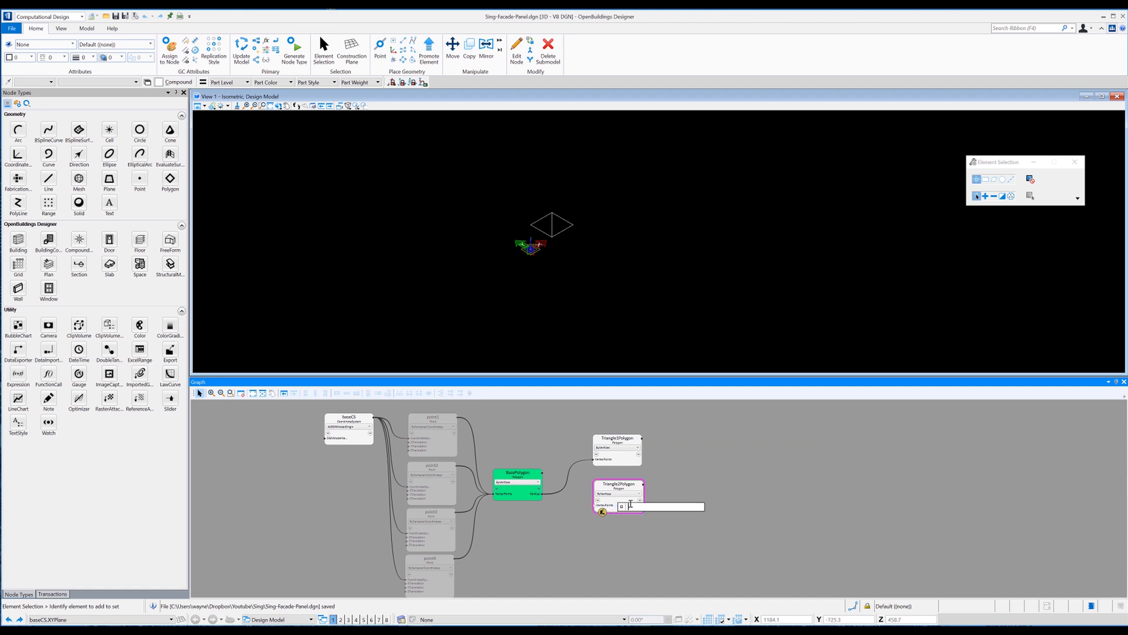
pyautogui.click(664, 534)
pyautogui.scroll(3, 613, 510)
pyautogui.click(612, 503)
pyautogui.moveTo(535, 146); pyautogui.dragTo(825, 147)
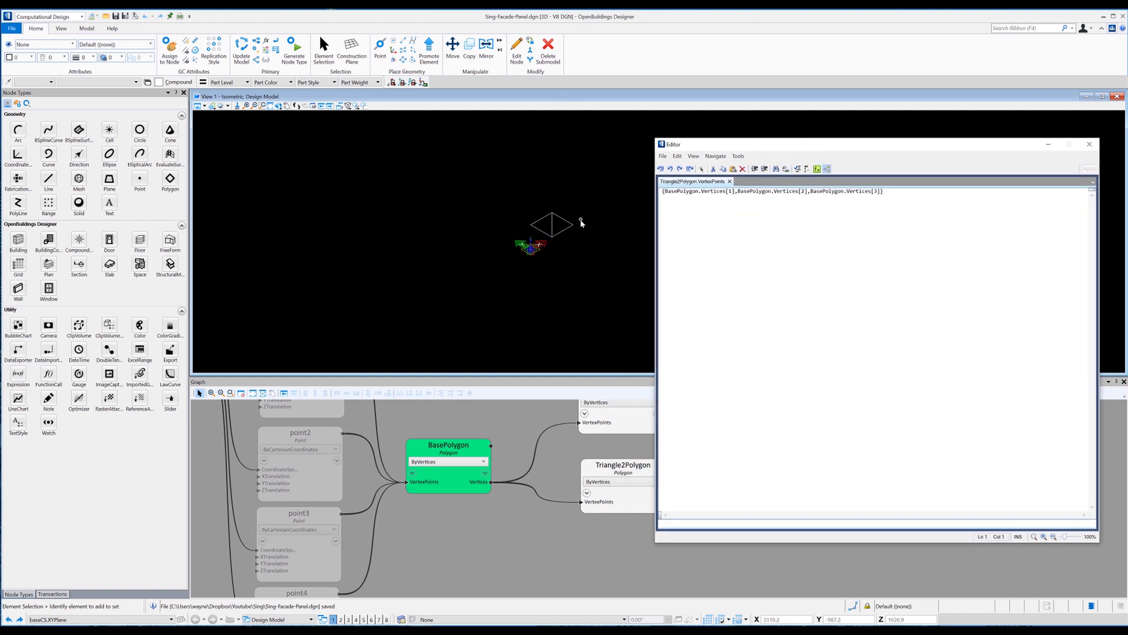
# Edit Triangle2Polygon's VertexPoints to {BasePolygon.Vertices[0],BasePolygon.Vertices[1],BasePolygon.Vertices[3]} and close the editor
pyautogui.doubleClick(731, 192)
pyautogui.write('0')
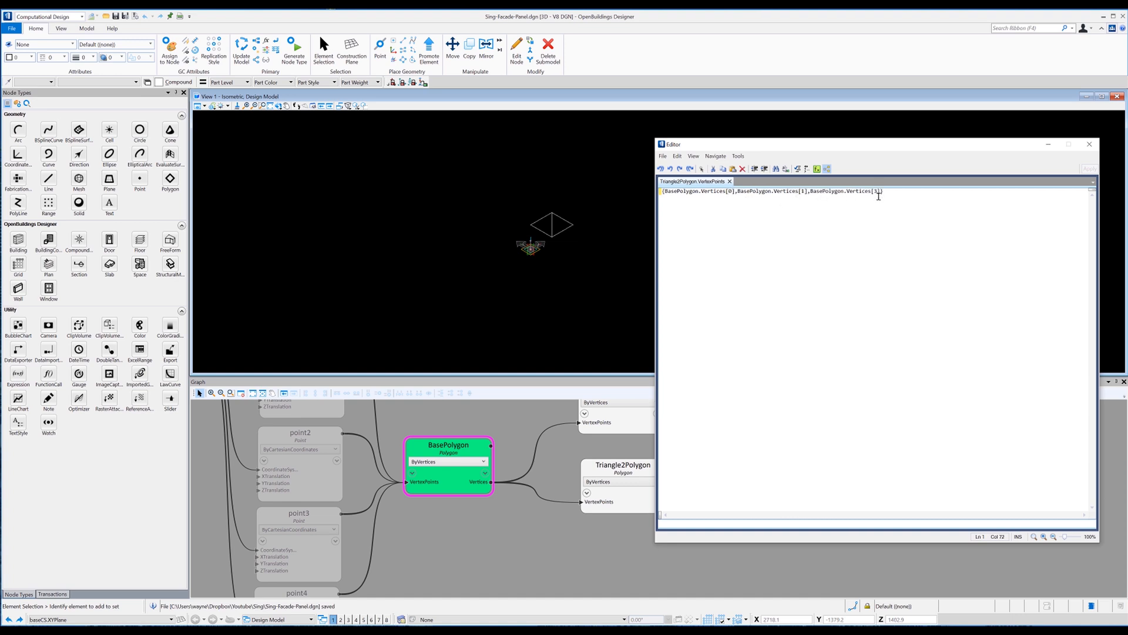
pyautogui.click(629, 500)
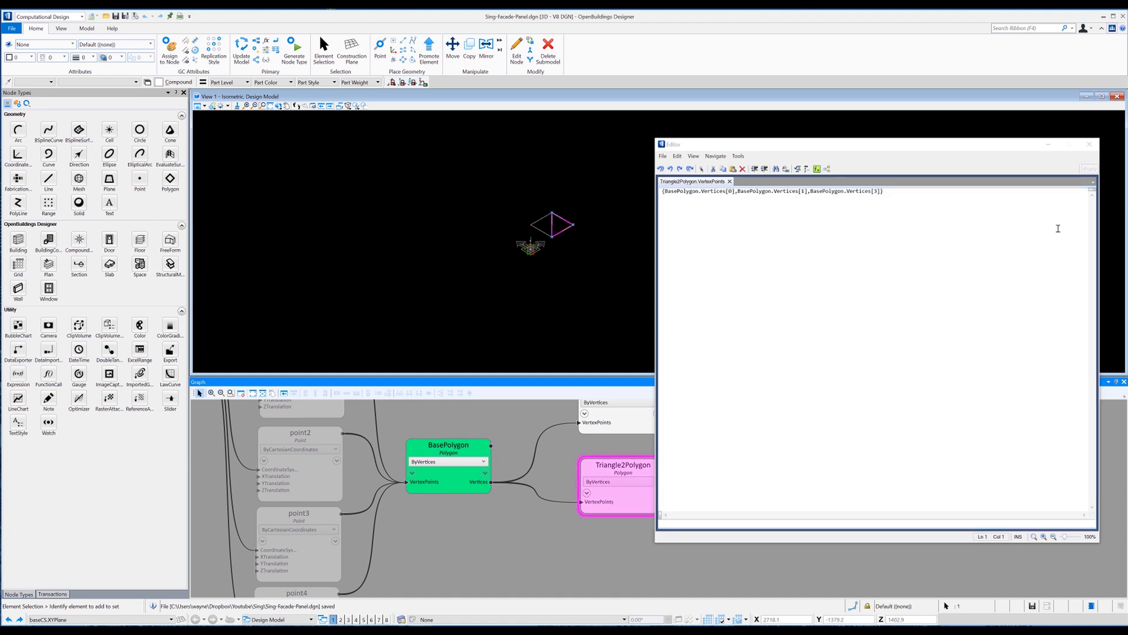
pyautogui.click(1090, 145)
pyautogui.click(629, 415)
pyautogui.click(651, 497)
pyautogui.click(742, 465)
# Add a Polygon node using the Offset technique, name it Triangle1FrameOffsetPolygon and leave room for another node after Triangle1Polygon
pyautogui.moveTo(745, 464); pyautogui.dragTo(683, 509, button='middle')
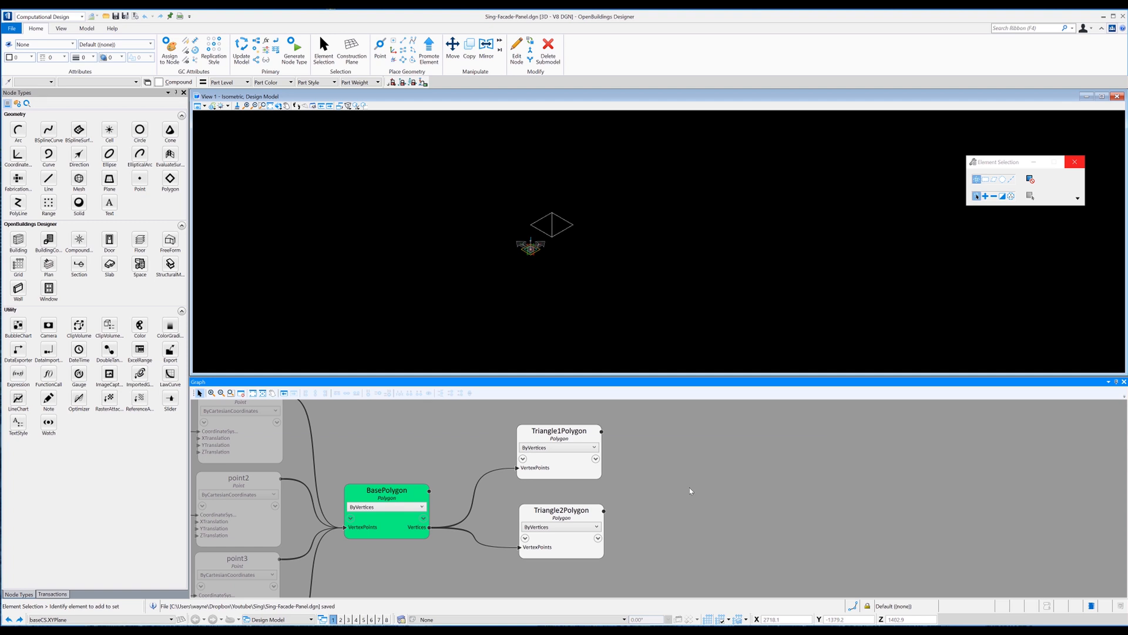
pyautogui.click(170, 178)
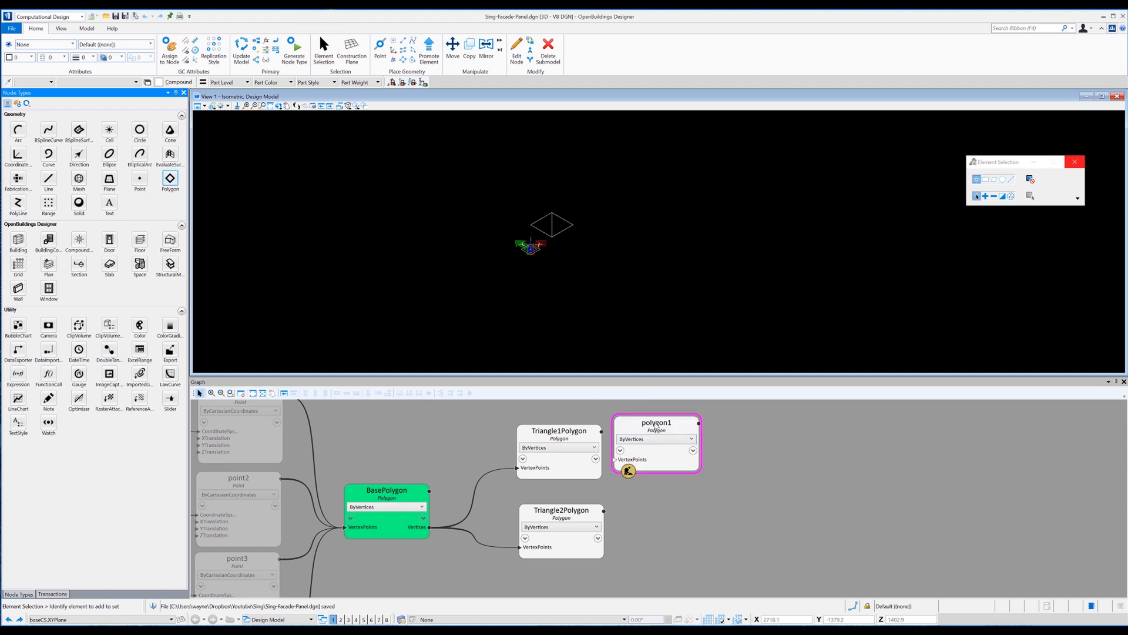
pyautogui.click(660, 474)
pyautogui.click(659, 573)
pyautogui.moveTo(688, 425); pyautogui.dragTo(762, 423)
pyautogui.write('Triangle1FrameOffsetPo')
pyautogui.press('Return')
# Paste a copy of the Triangle1 frame offset node below it and name the copy Triangle2FrameOffsetPolygon
pyautogui.rightClick(734, 428)
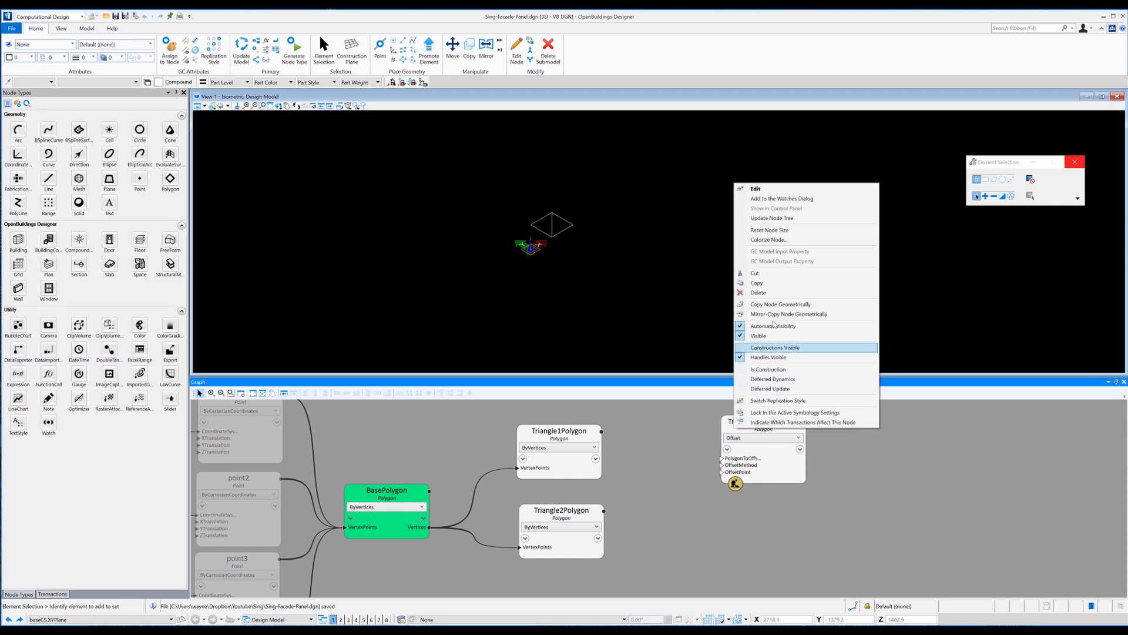
pyautogui.click(771, 284)
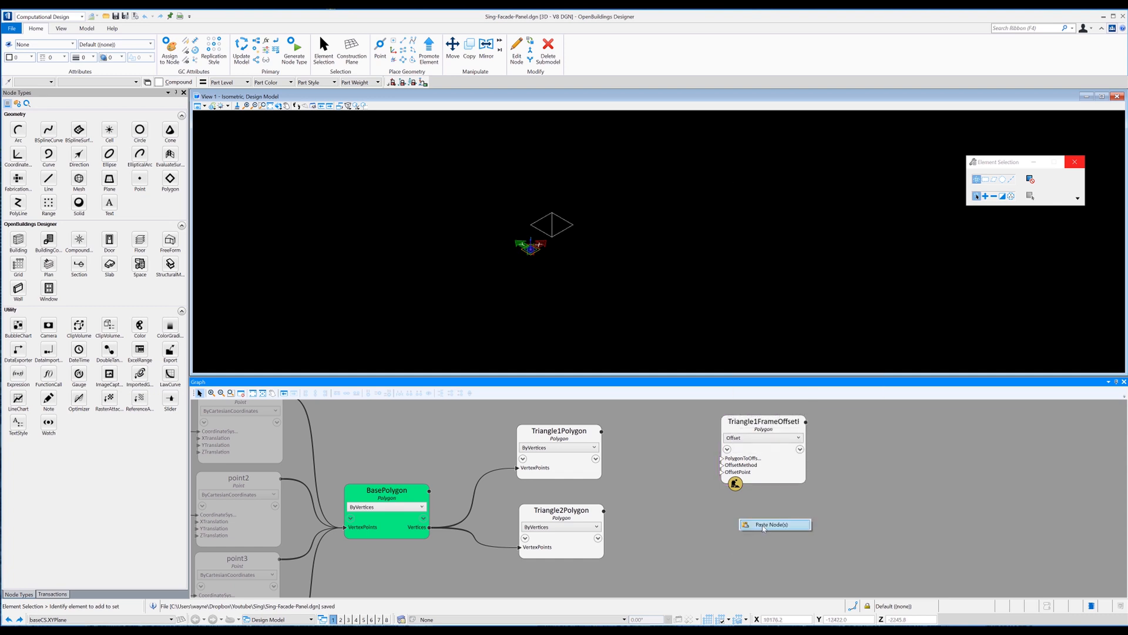
pyautogui.click(764, 525)
pyautogui.doubleClick(764, 515)
pyautogui.click(754, 514)
pyautogui.press('BackSpace')
pyautogui.write('2FrameOffset')
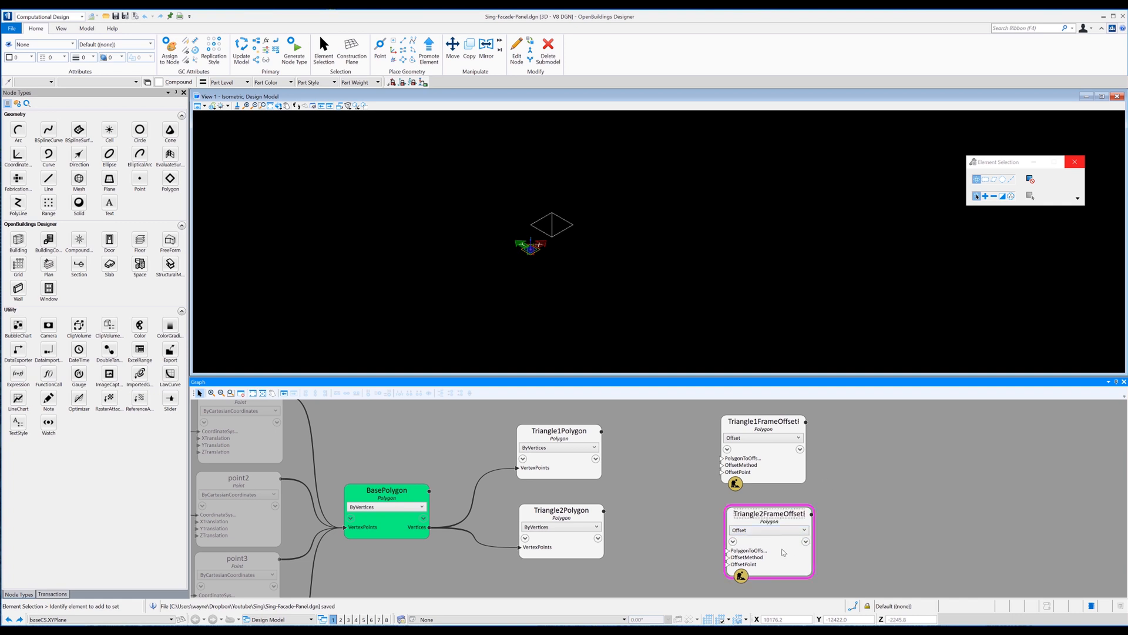
pyautogui.press('Return')
pyautogui.click(805, 478)
pyautogui.moveTo(742, 471)
pyautogui.press('Escape')
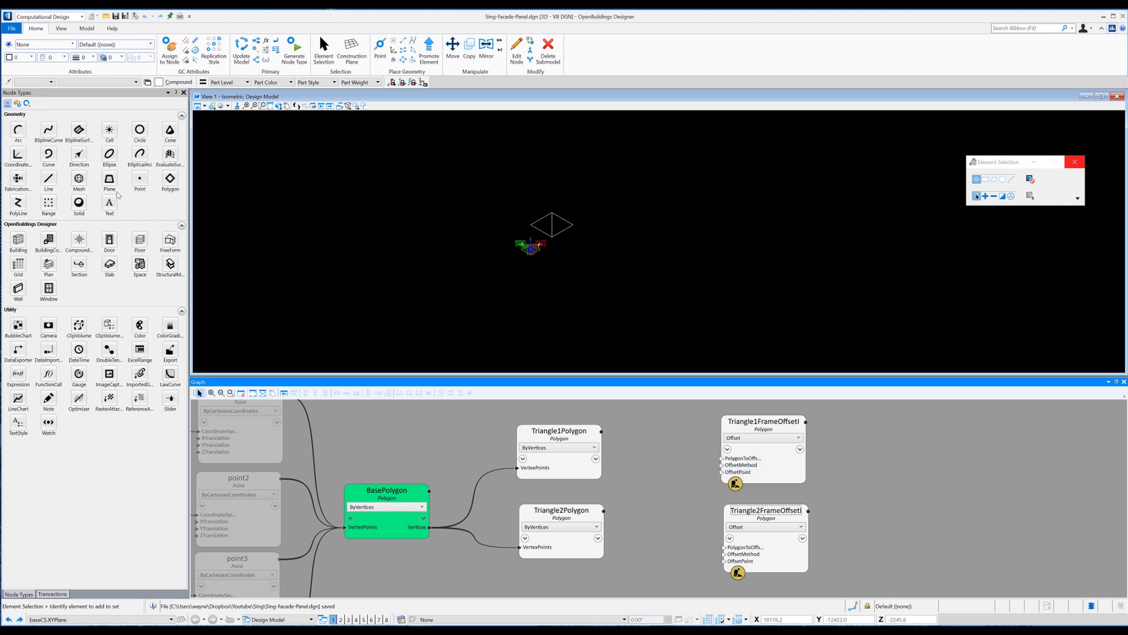
# Add a Point node between Triangle1Polygon and its frame offset node and name it Triangle1CentrePoint
pyautogui.click(140, 178)
pyautogui.click(658, 438)
pyautogui.doubleClick(669, 425)
pyautogui.write('Triangle1')
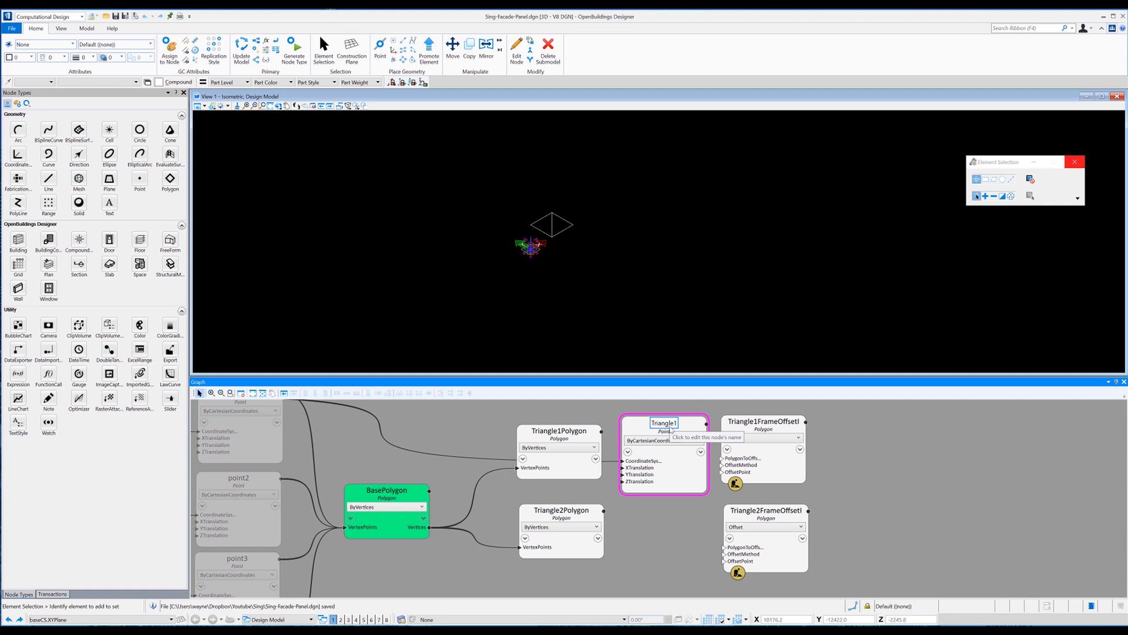
pyautogui.press('Return')
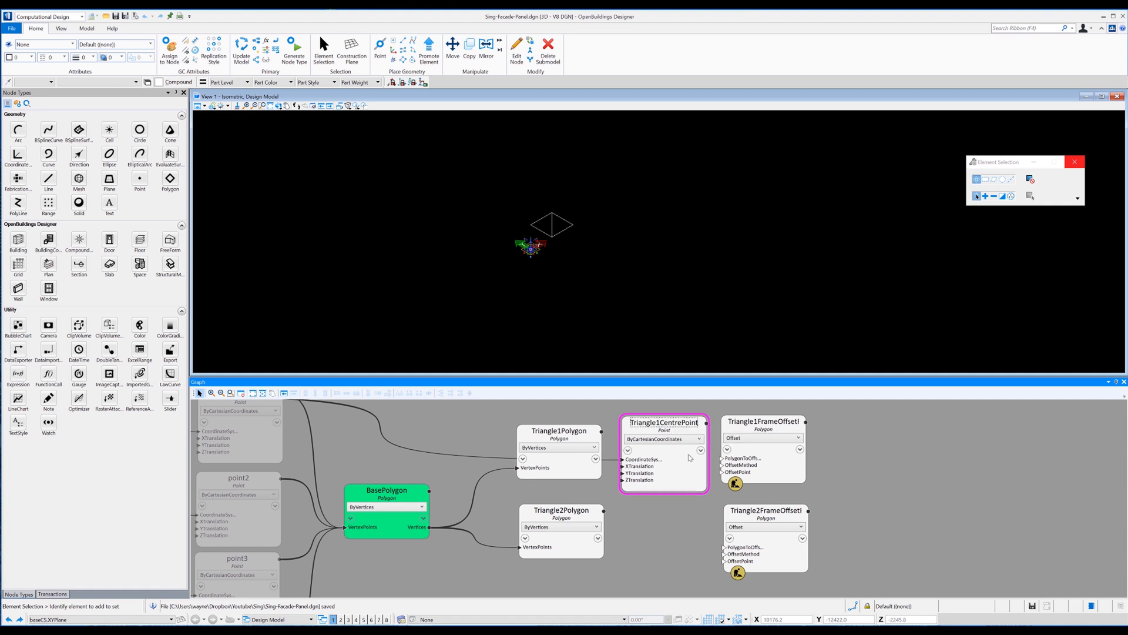
# Paste a copy of Triangle1CentrePoint beside Triangle2Polygon and name it Triangle2CentrePoint
pyautogui.rightClick(688, 452)
pyautogui.click(726, 306)
pyautogui.rightClick(647, 525)
pyautogui.click(676, 533)
pyautogui.moveTo(699, 536); pyautogui.dragTo(671, 516)
pyautogui.click(671, 514)
pyautogui.click(662, 512)
pyautogui.press('BackSpace')
pyautogui.write('2')
pyautogui.press('Return')
pyautogui.click(683, 514)
pyautogui.press('End')
pyautogui.press('Return')
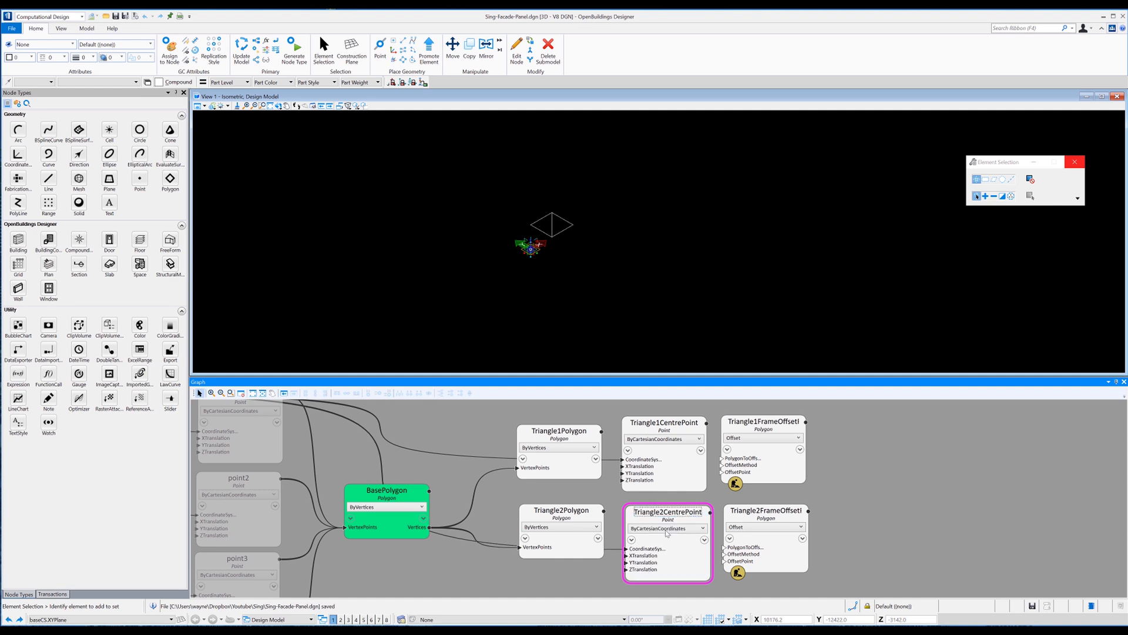
# Change the technique of Triangle2CentrePoint and Triangle1CentrePoint to CentroidOffset
pyautogui.click(665, 530)
pyautogui.click(673, 486)
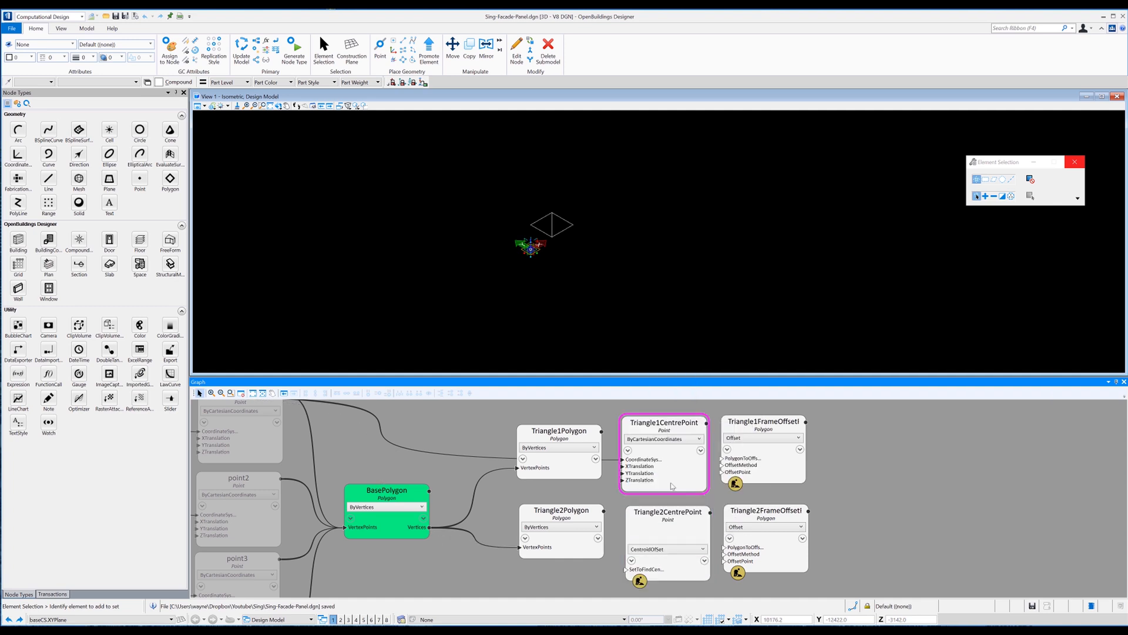
pyautogui.click(658, 439)
pyautogui.click(654, 321)
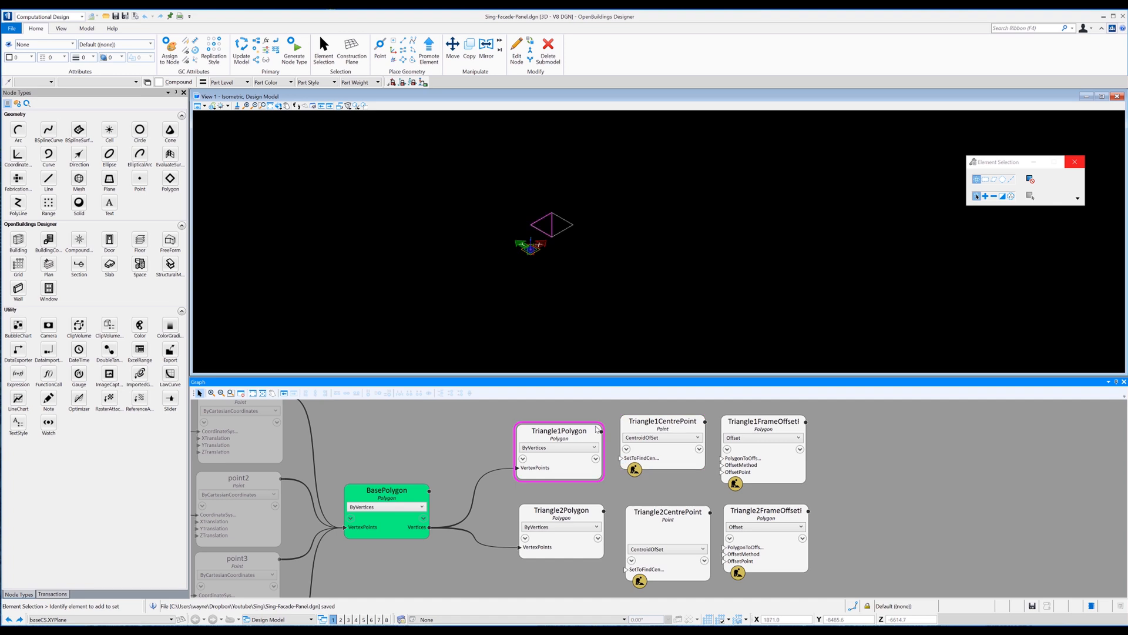
# Connect the Vertices of Triangle1Polygon to the centroid set input of Triangle1CentrePoint
pyautogui.moveTo(601, 432); pyautogui.dragTo(622, 458)
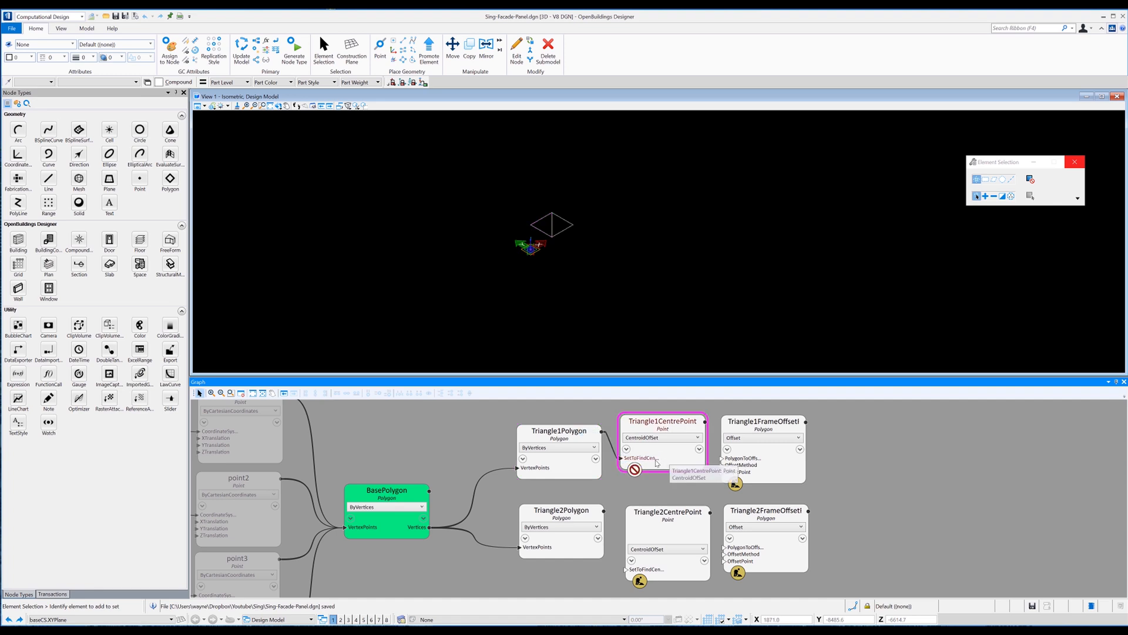
pyautogui.click(727, 458)
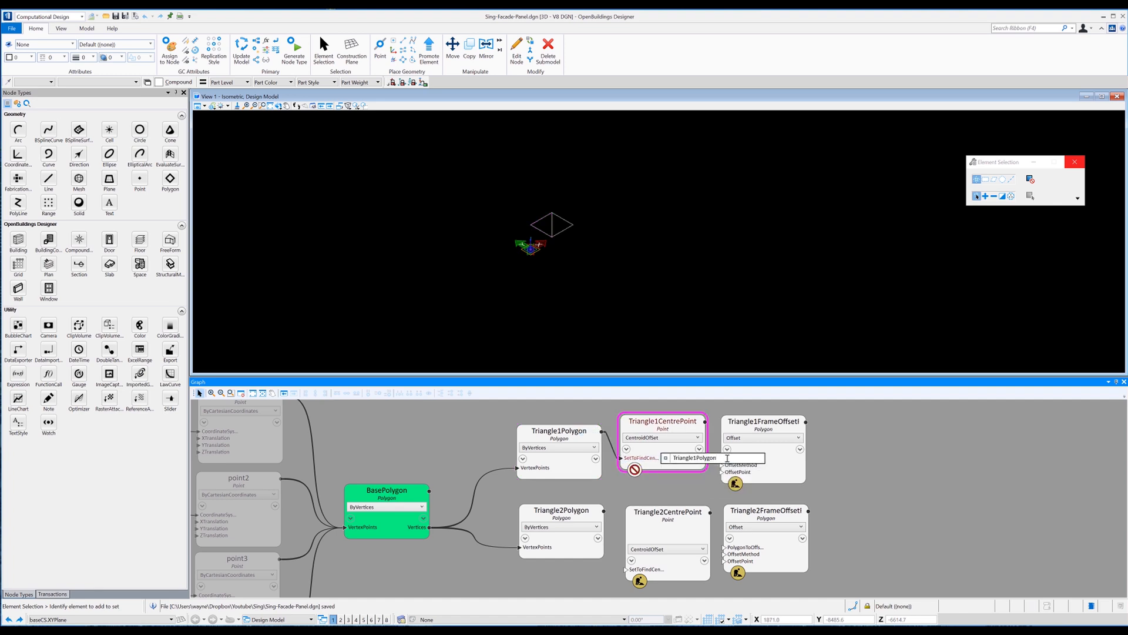
pyautogui.click(727, 458)
pyautogui.click(727, 458)
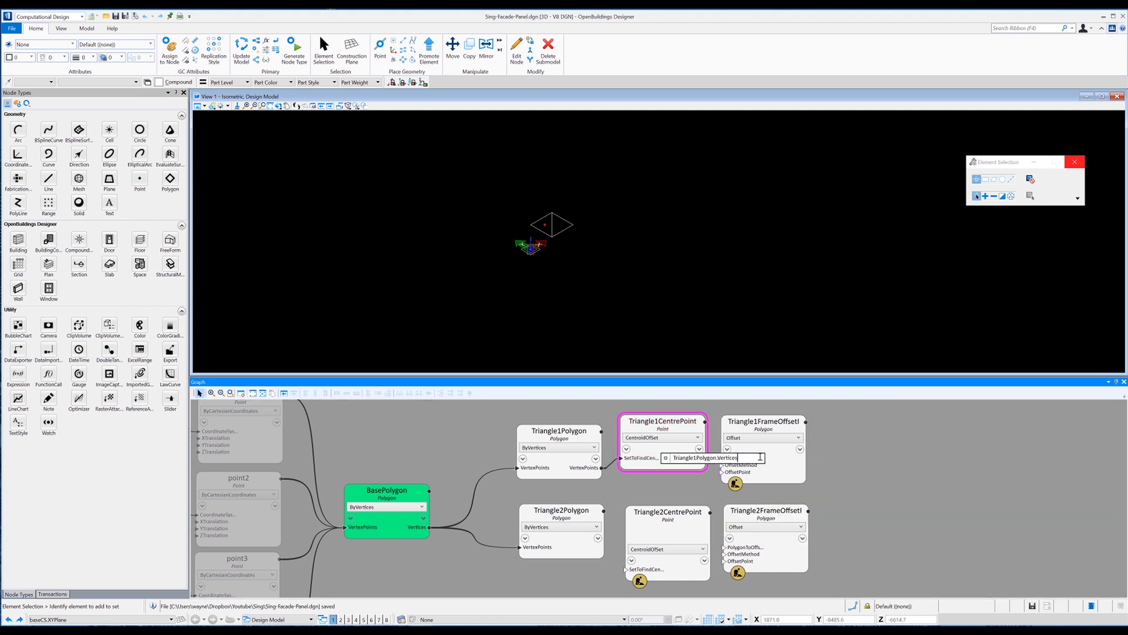
pyautogui.press('Return')
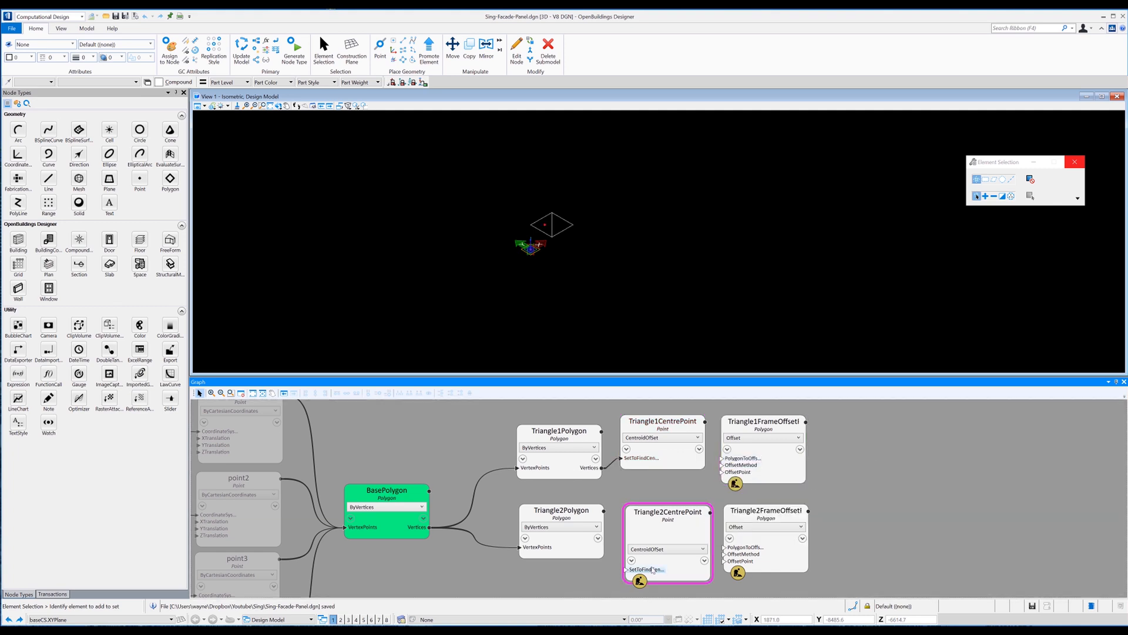
# Connect the Vertices of Triangle2Polygon to the centroid set input of Triangle2CentrePoint
pyautogui.click(693, 571)
pyautogui.moveTo(603, 511); pyautogui.dragTo(626, 569)
pyautogui.write('.Vertices')
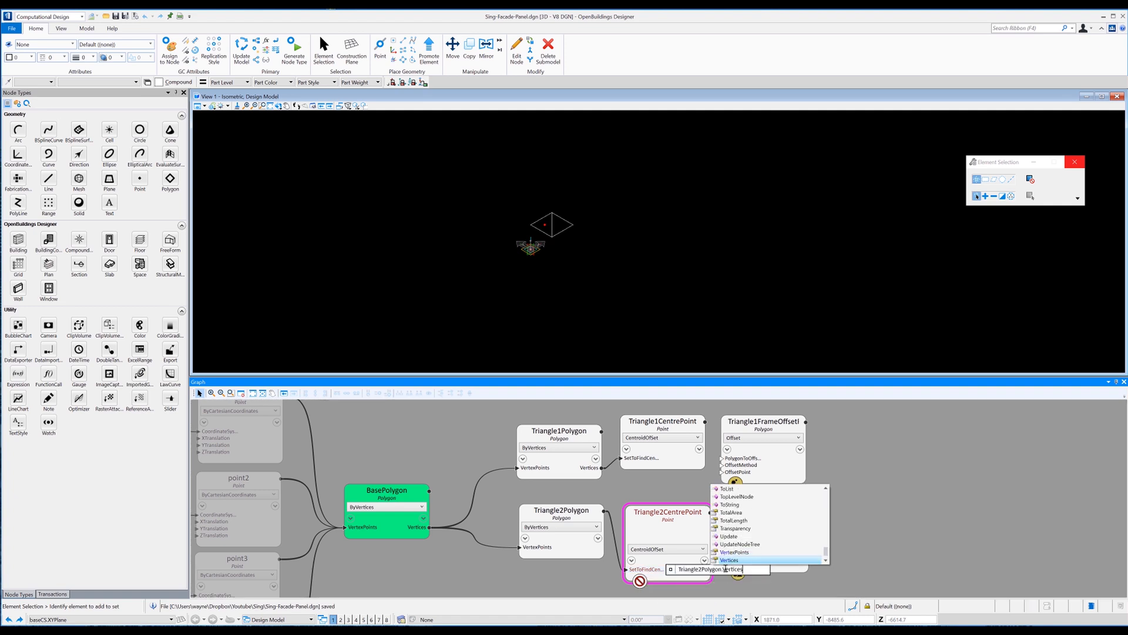
pyautogui.press('Return')
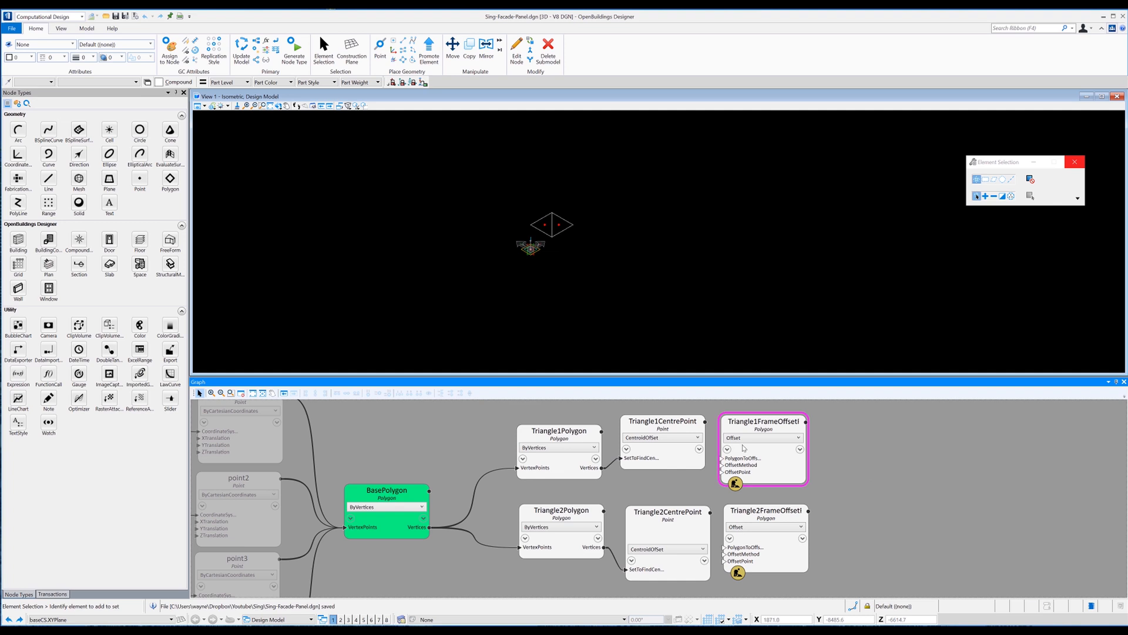
# Feed Triangle1Polygon and Triangle1CentrePoint into the Triangle1 frame offset node as polygon and offset point, with offset method ByDistance
pyautogui.moveTo(726, 458); pyautogui.dragTo(592, 431)
pyautogui.click(600, 431)
pyautogui.click(724, 472)
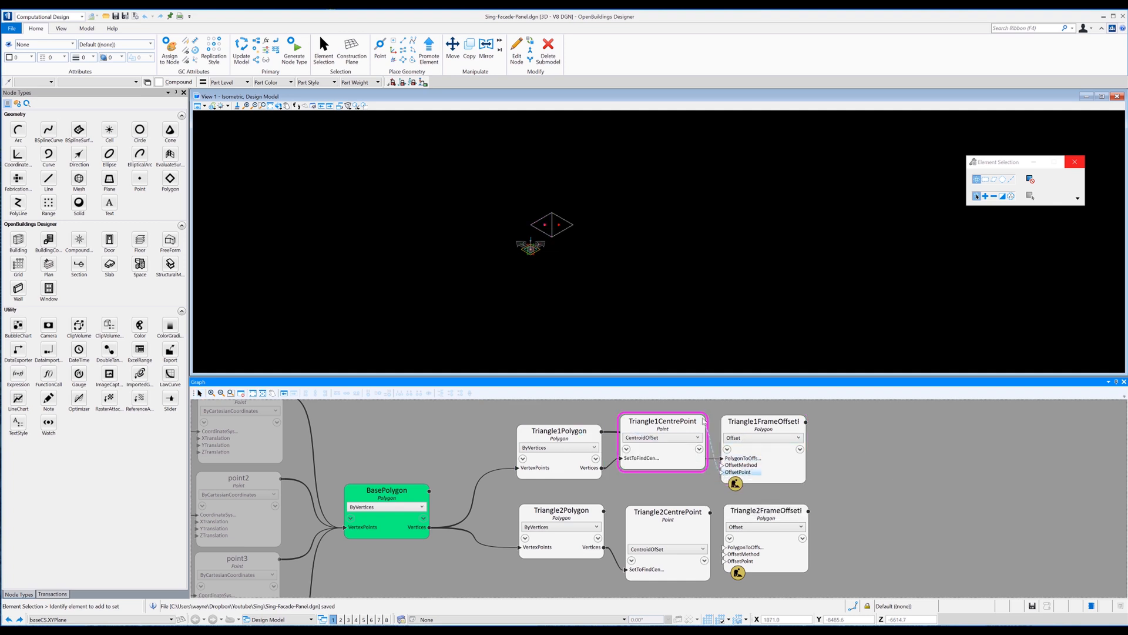
pyautogui.click(703, 424)
pyautogui.click(746, 466)
pyautogui.click(860, 465)
pyautogui.click(834, 475)
# Expose the optional OffsetDistance input on the Triangle1 and Triangle2 frame offset nodes
pyautogui.click(727, 450)
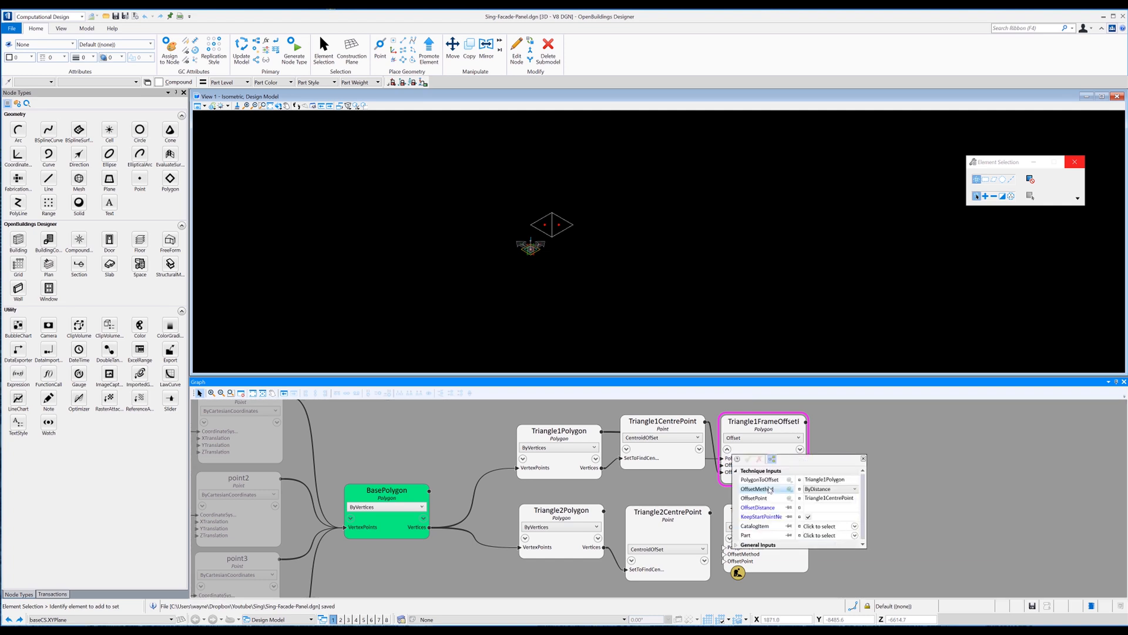
pyautogui.click(789, 509)
pyautogui.click(864, 459)
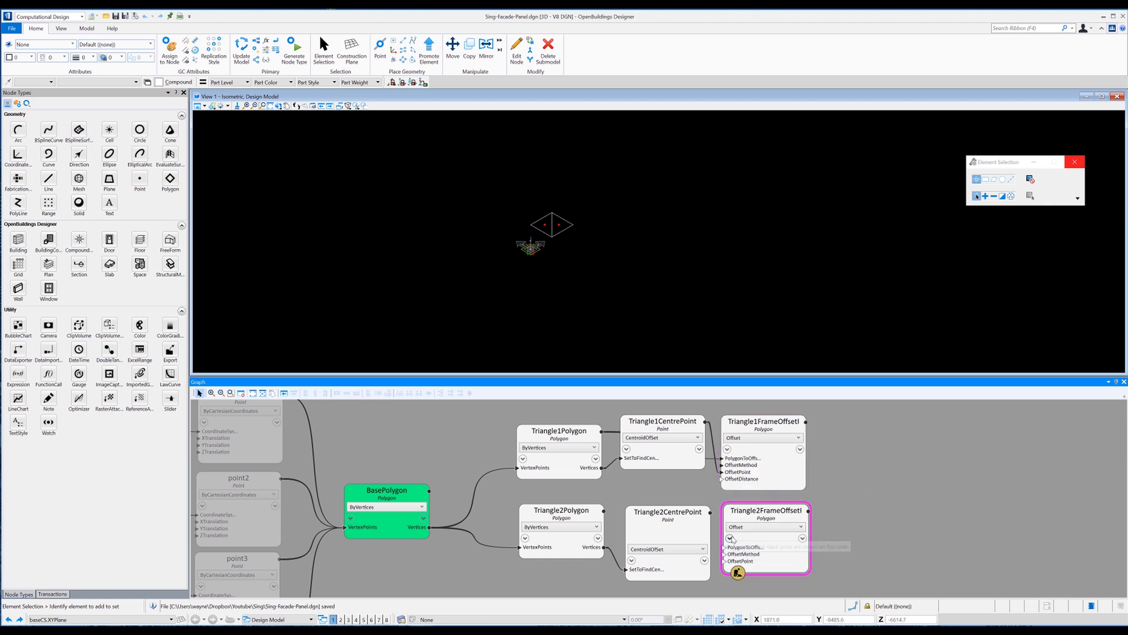
pyautogui.click(730, 538)
pyautogui.click(790, 495)
pyautogui.click(863, 446)
# Feed Triangle2Polygon and Triangle2CentrePoint into the Triangle2 frame offset node as polygon and offset point, and choose its offset method
pyautogui.moveTo(604, 511); pyautogui.dragTo(732, 549)
pyautogui.click(779, 556)
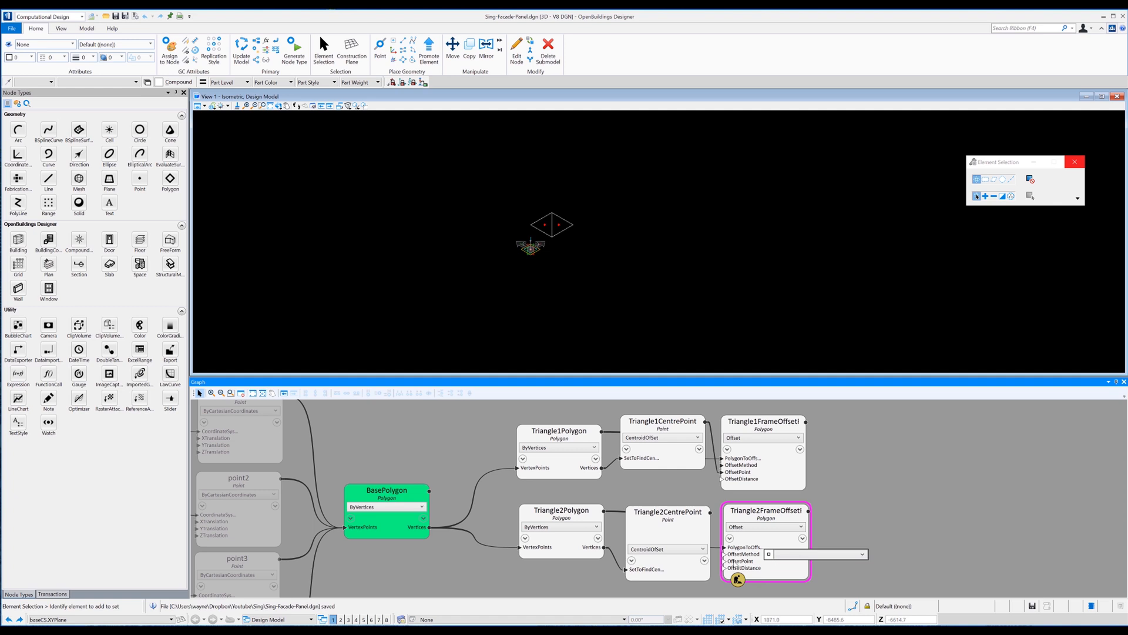
pyautogui.moveTo(725, 561); pyautogui.dragTo(727, 509)
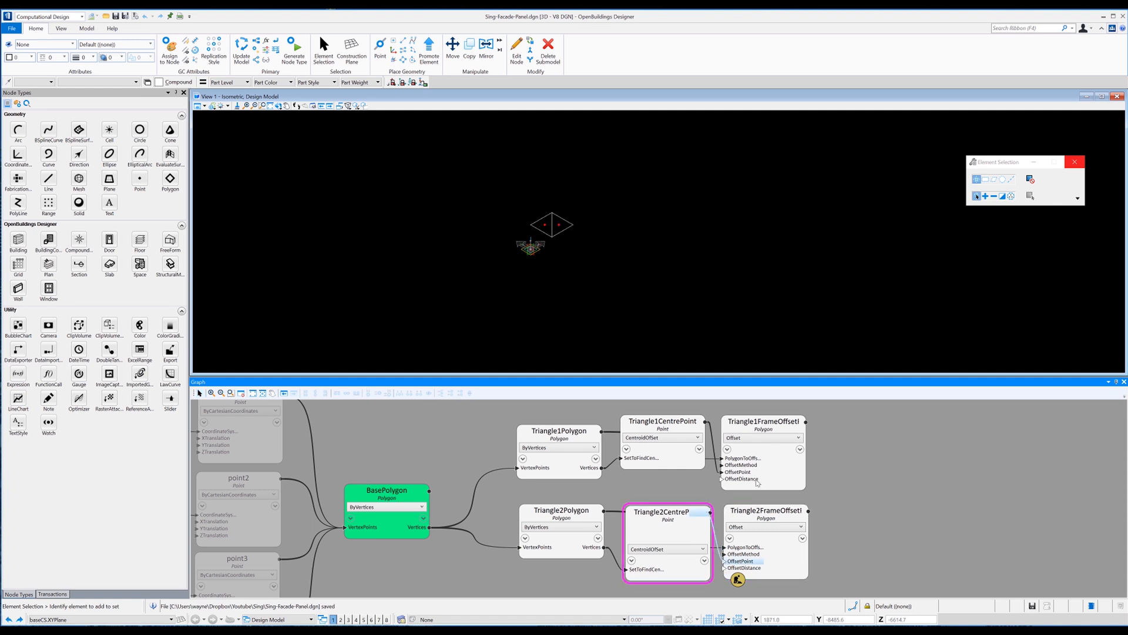
# Set the OffsetDistance of both frame offset nodes to FrameWidth
pyautogui.moveTo(757, 480)
pyautogui.write('frameWidth')
pyautogui.press('Return')
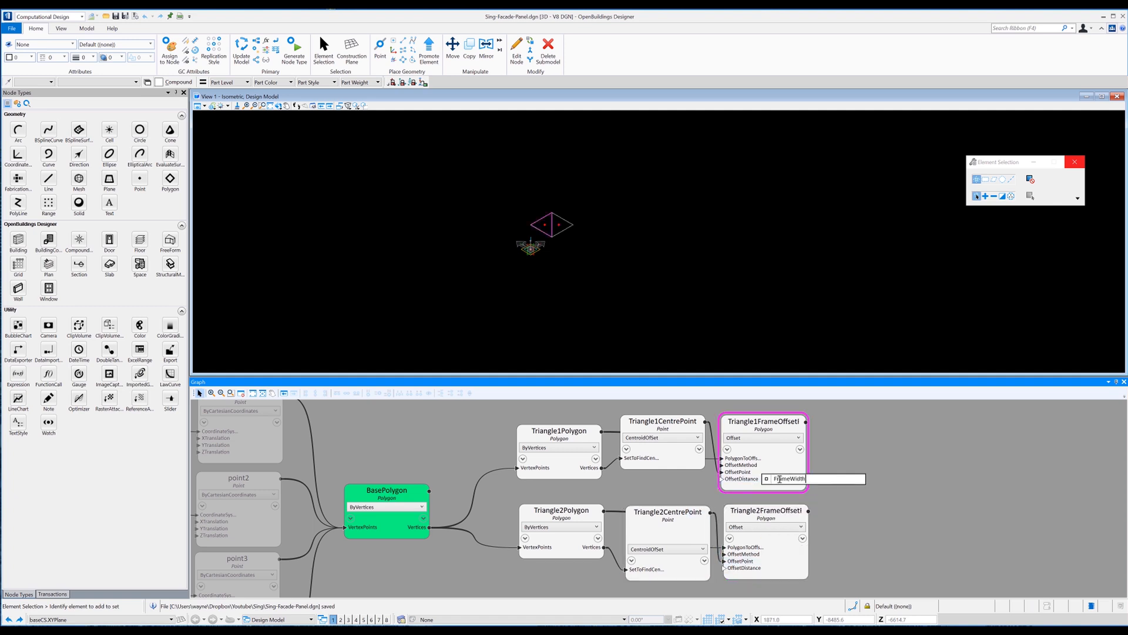
pyautogui.click(790, 569)
pyautogui.write('frame')
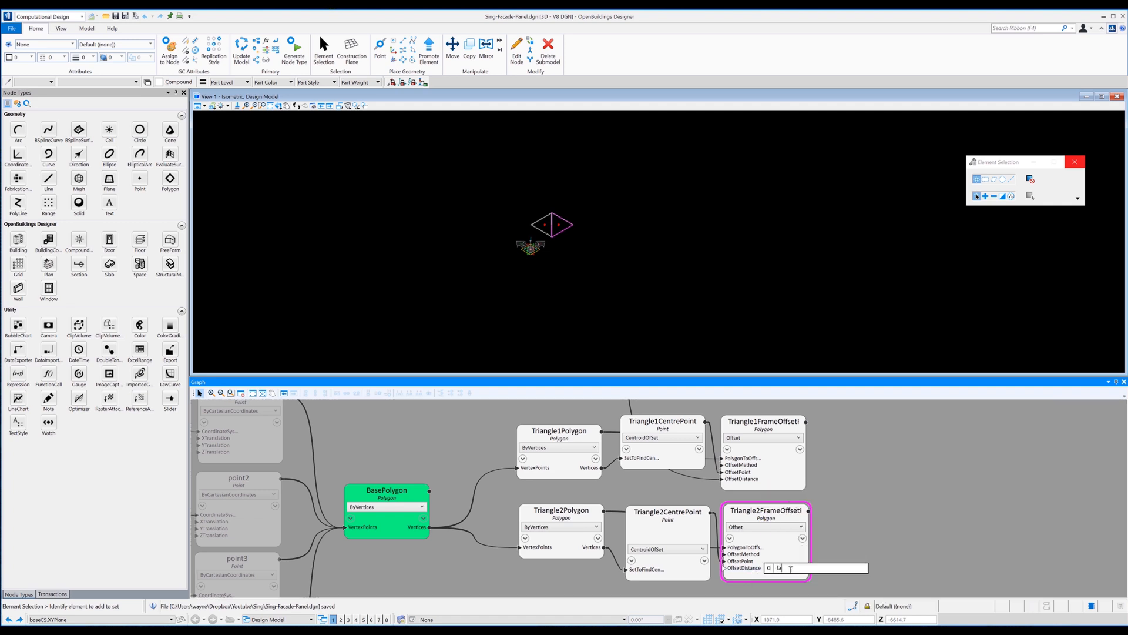
pyautogui.press('Return')
pyautogui.write('FrameWidth')
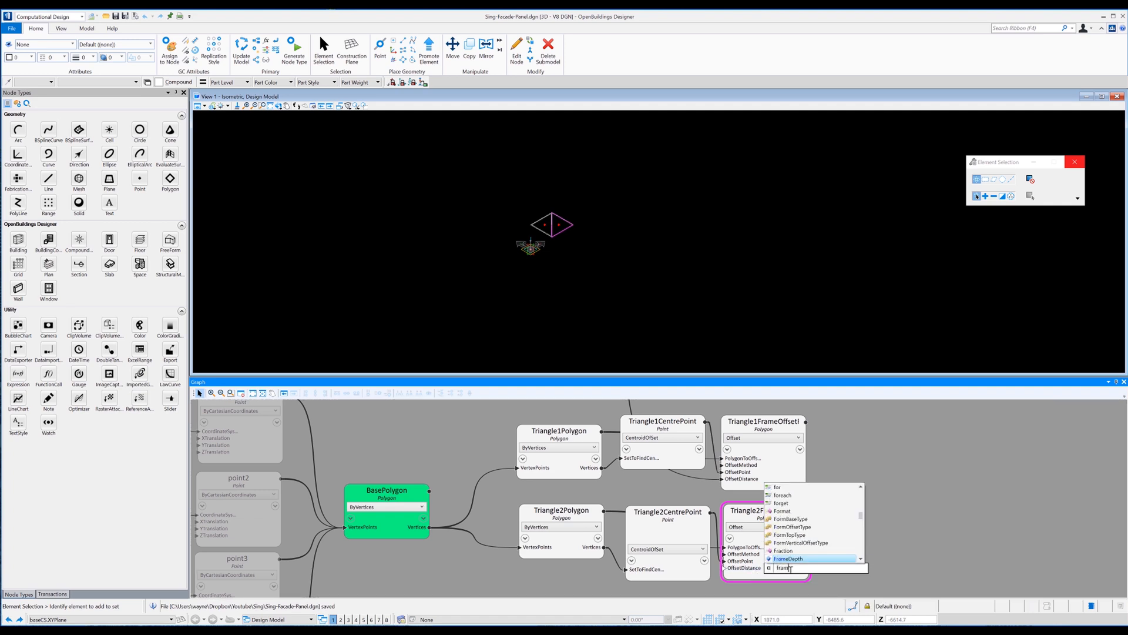
pyautogui.press('Return')
# Move the Triangle2 polygon, centre point and frame offset nodes down together to leave space below the Triangle1 row
pyautogui.scroll(5, 546, 219)
pyautogui.moveTo(902, 505); pyautogui.dragTo(823, 498, button='middle')
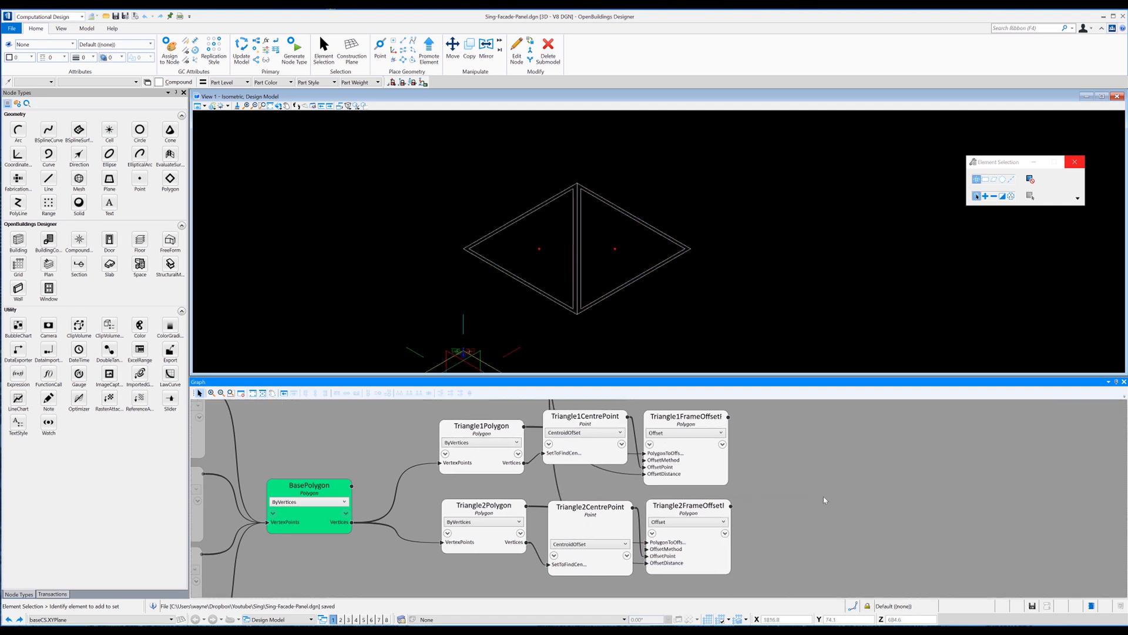
pyautogui.scroll(-2, 673, 415)
pyautogui.moveTo(732, 541); pyautogui.dragTo(502, 468)
pyautogui.moveTo(570, 478); pyautogui.dragTo(565, 558)
pyautogui.click(766, 496)
# Add a Solid node beside the Triangle1 frame offset node and name it Triangle1BaseSolid
pyautogui.moveTo(781, 473); pyautogui.dragTo(673, 491, button='middle')
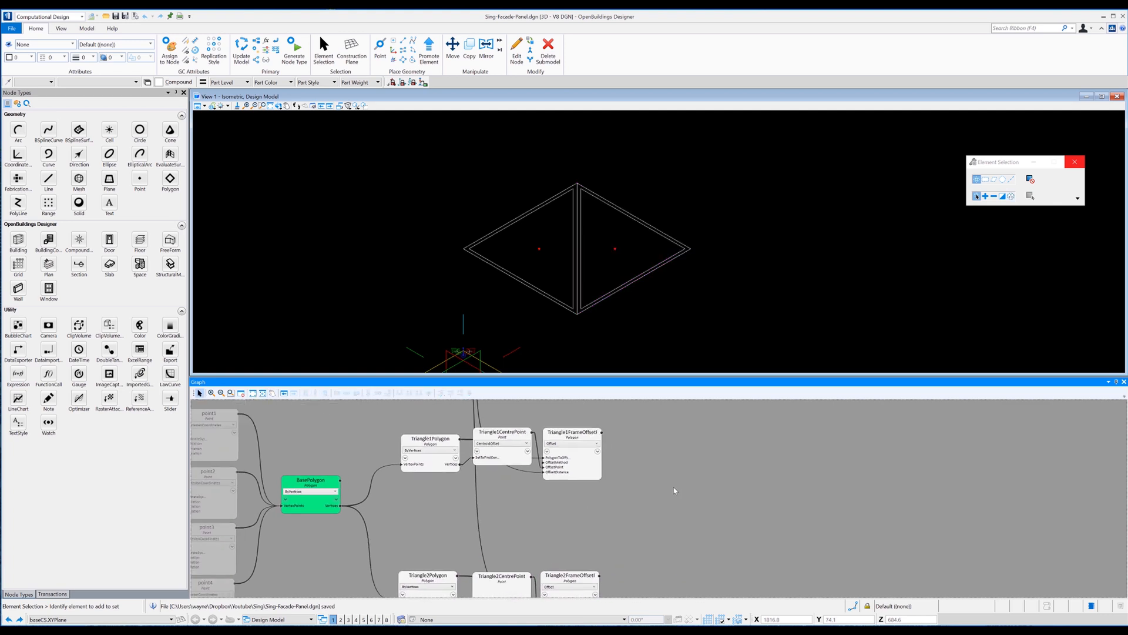
pyautogui.moveTo(79, 203); pyautogui.dragTo(687, 436)
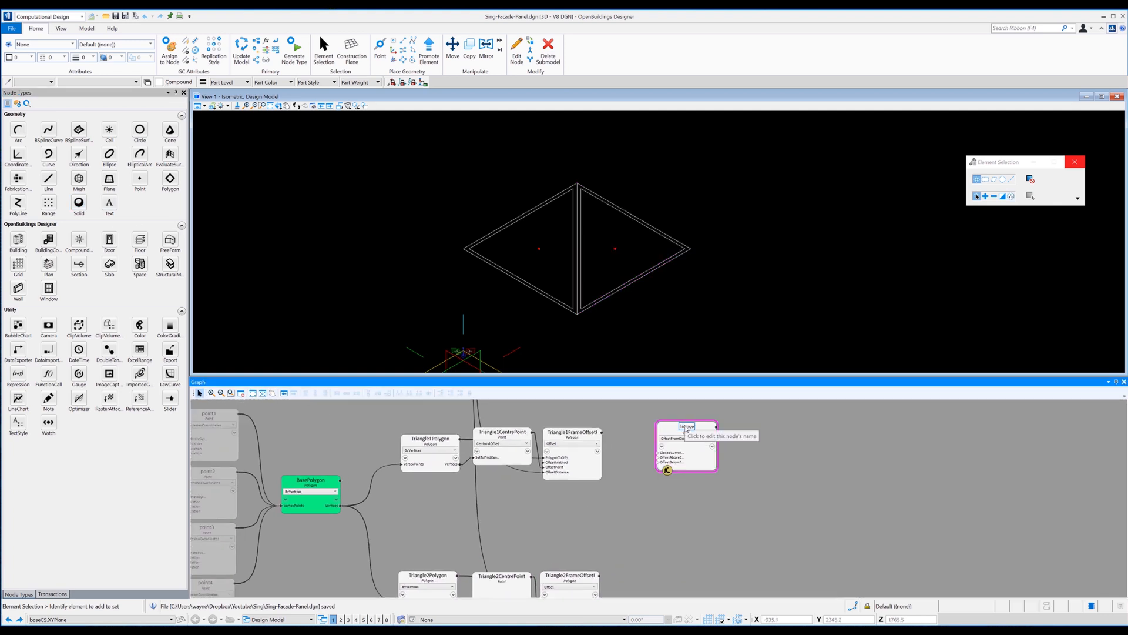
pyautogui.press('BackSpace')
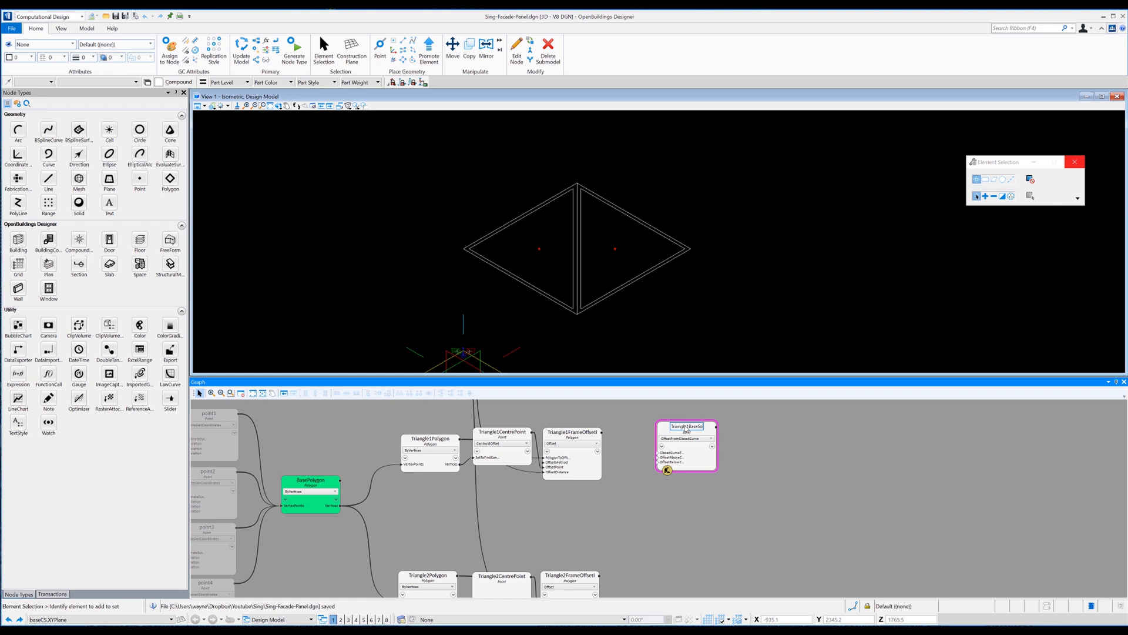
pyautogui.press('Return')
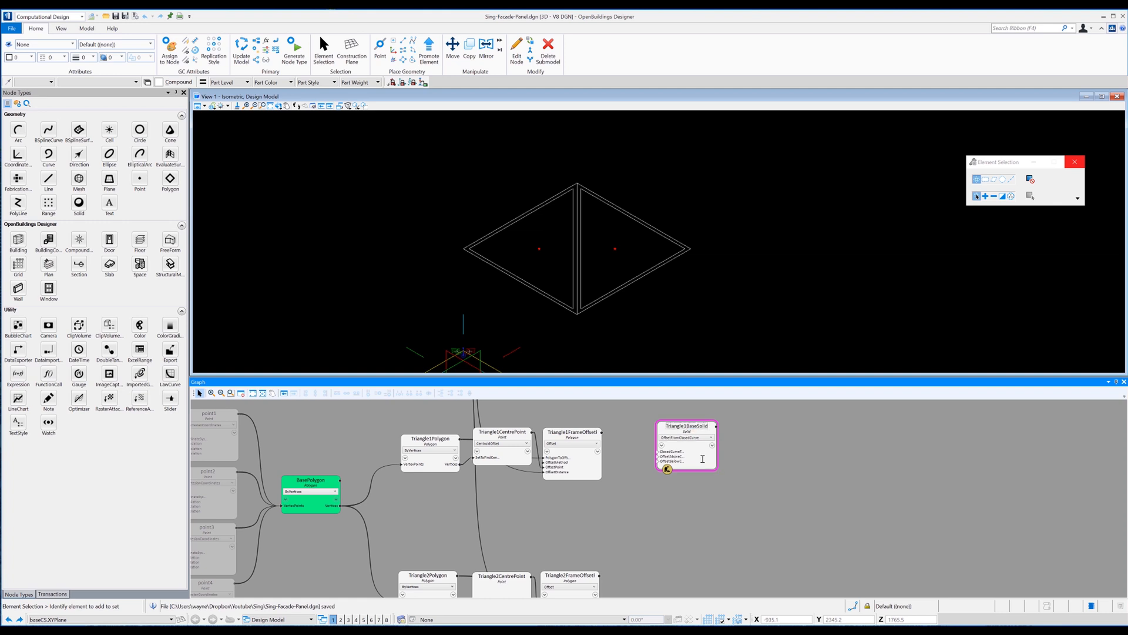
# Paste a copy of Triangle1BaseSolid in the Triangle2 row and name it Triangle2BaseSolid
pyautogui.rightClick(701, 458)
pyautogui.click(734, 312)
pyautogui.rightClick(677, 547)
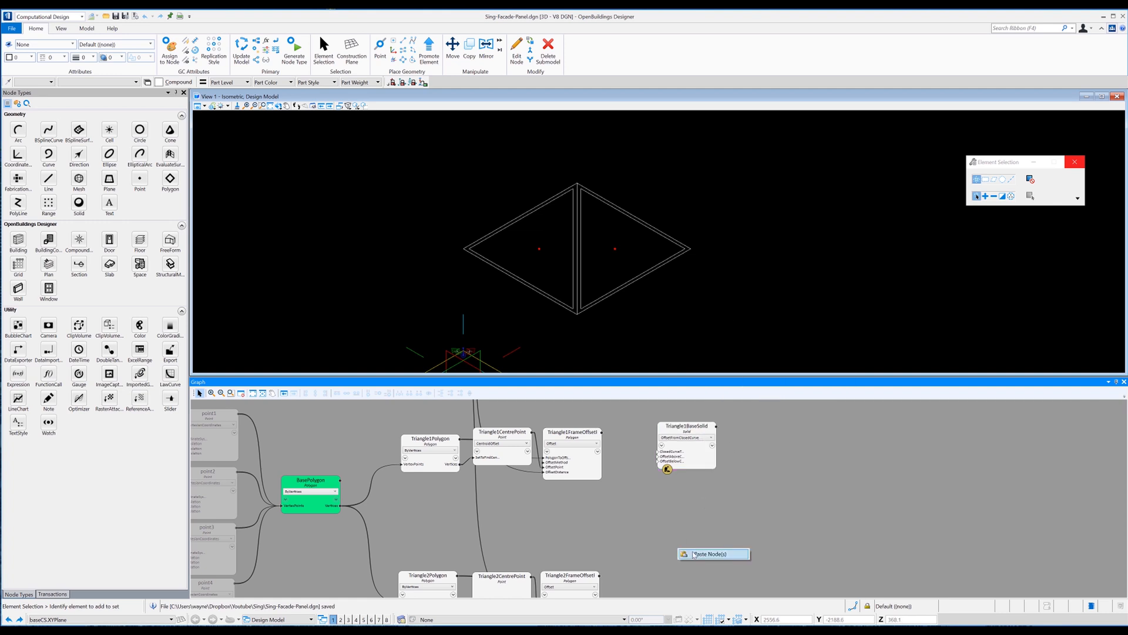
pyautogui.click(694, 554)
pyautogui.doubleClick(709, 556)
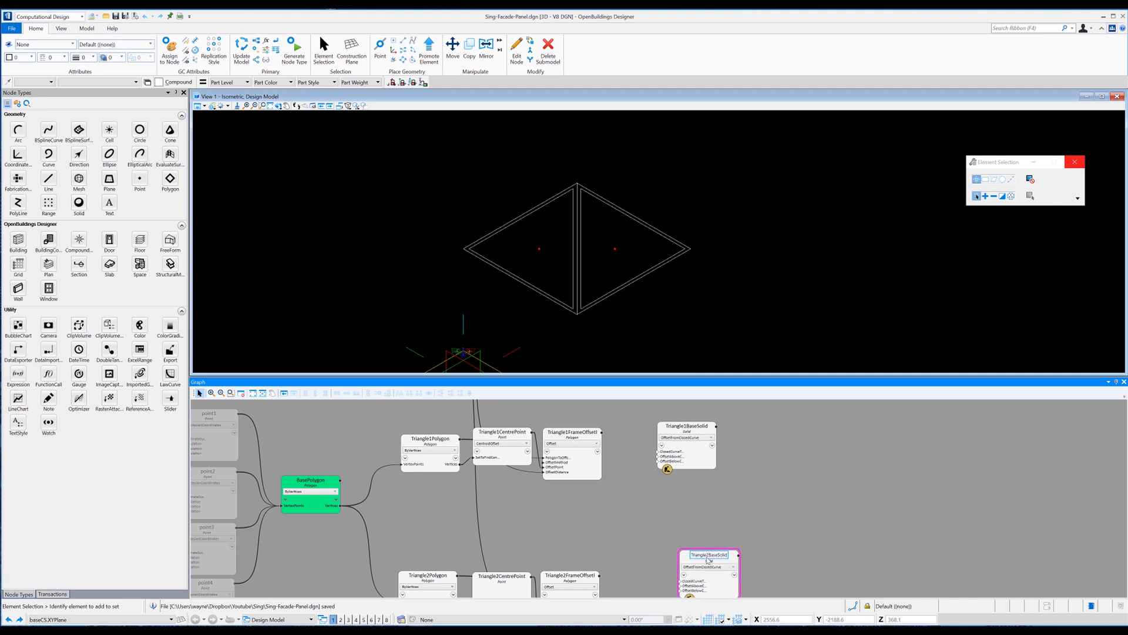
pyautogui.click(765, 531)
# Connect each triangle polygon to its base solid's closed curve input, and set Triangle1BaseSolid's above and below offsets to FrameDepth
pyautogui.moveTo(658, 452); pyautogui.dragTo(447, 443)
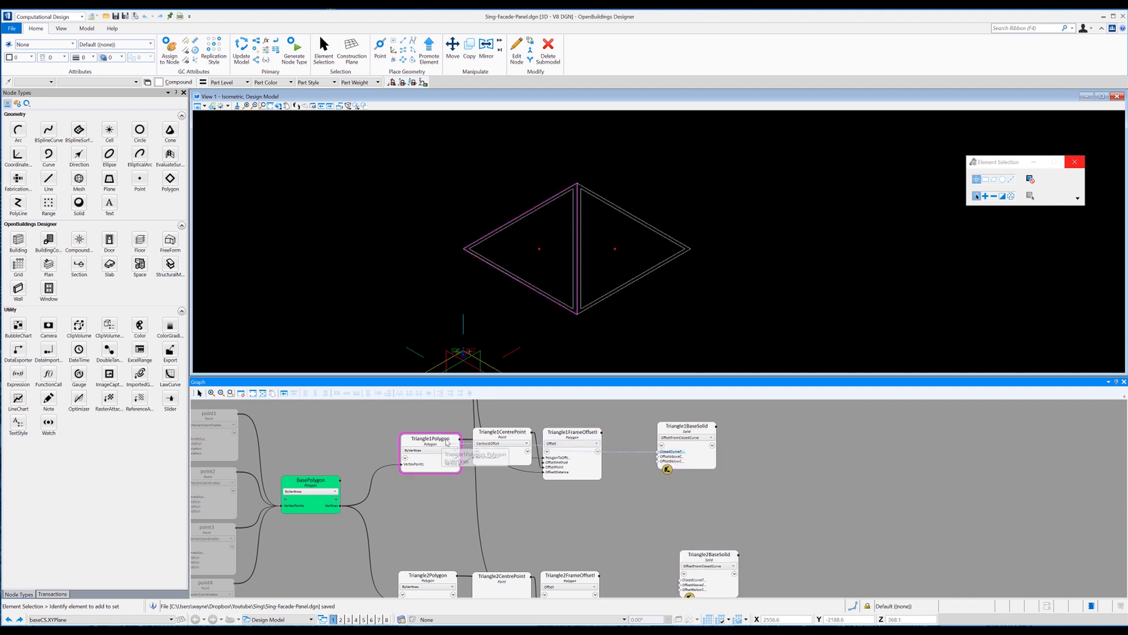
pyautogui.moveTo(681, 581); pyautogui.dragTo(449, 576)
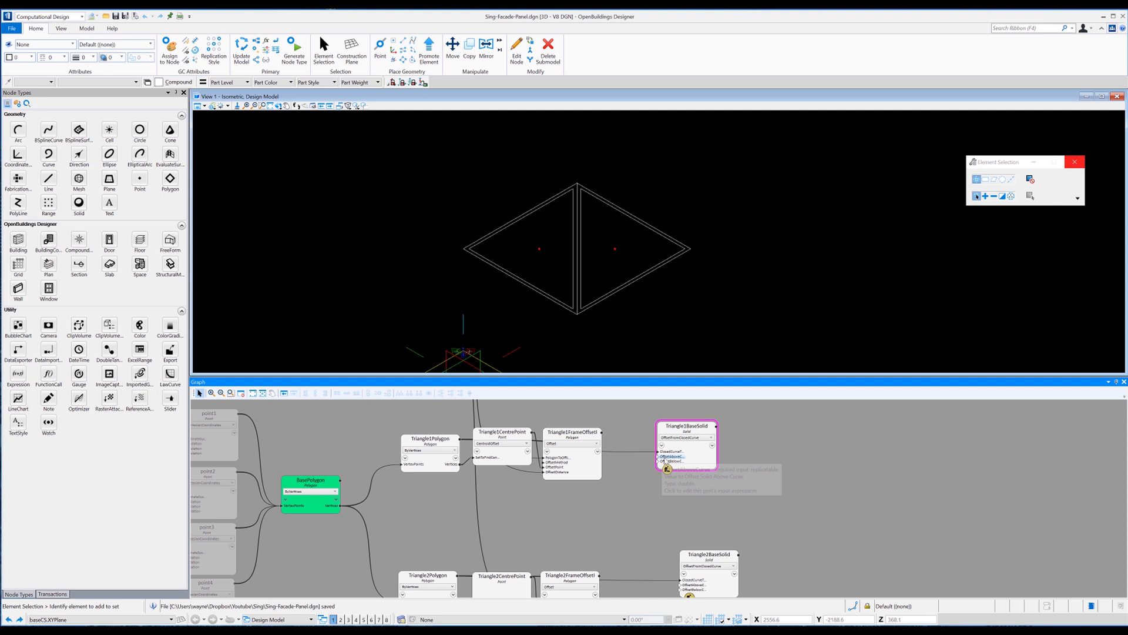
pyautogui.click(666, 458)
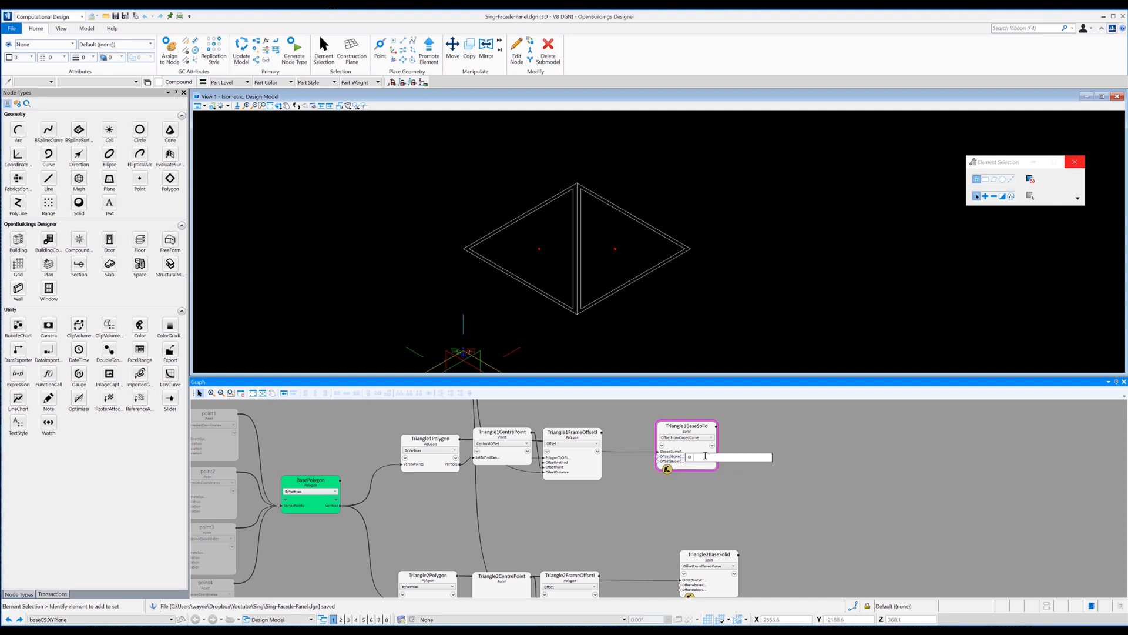
pyautogui.write('FrameDepth')
pyautogui.press('Return')
pyautogui.click(678, 462)
pyautogui.write('frmae')
pyautogui.press('Down')
pyautogui.press('Return')
pyautogui.press('Return')
# Set Triangle2BaseSolid's offsets above and below the curve to FrameDepth and move the node closer to its row
pyautogui.moveTo(697, 504); pyautogui.dragTo(684, 475, button='middle')
pyautogui.click(684, 563)
pyautogui.write('franm')
pyautogui.press('BackSpace')
pyautogui.press('BackSpace')
pyautogui.write('m')
pyautogui.press('Return')
pyautogui.press('Return')
pyautogui.moveTo(682, 529); pyautogui.dragTo(664, 550)
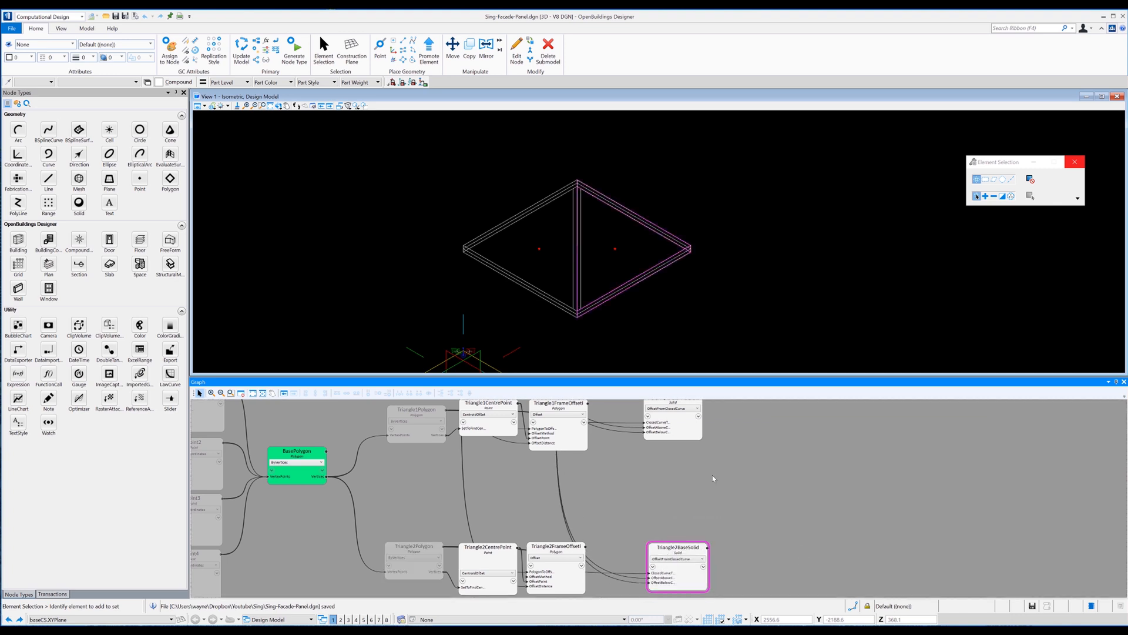
# Add a Solid node beside Triangle1BaseSolid and name it Triangle1InnerSolid
pyautogui.moveTo(707, 477); pyautogui.dragTo(680, 486, button='middle')
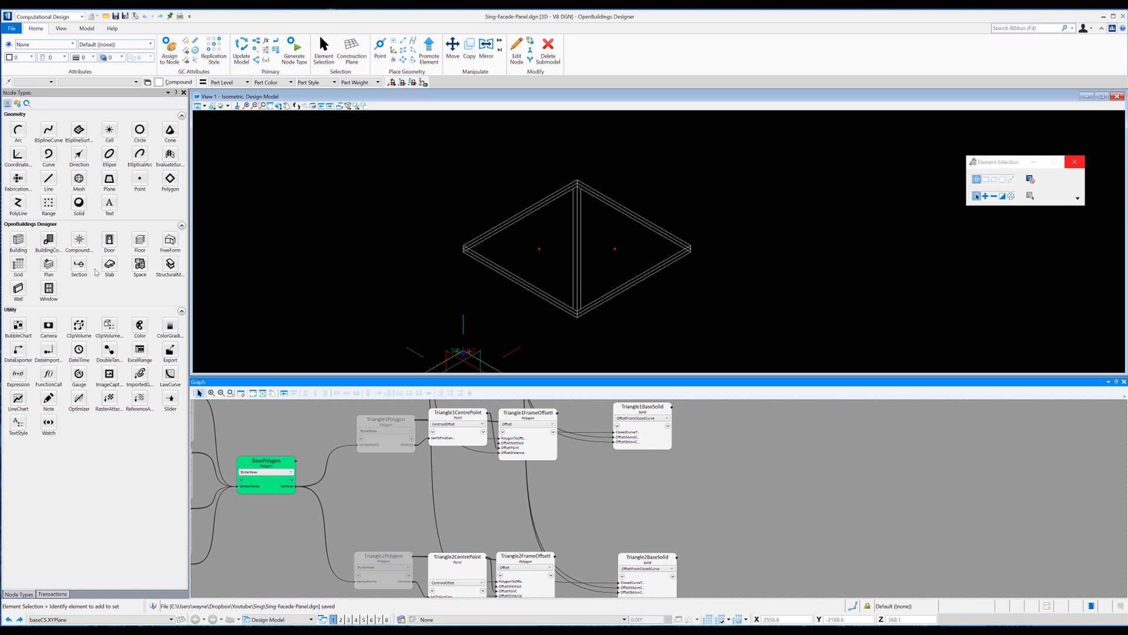
pyautogui.click(79, 203)
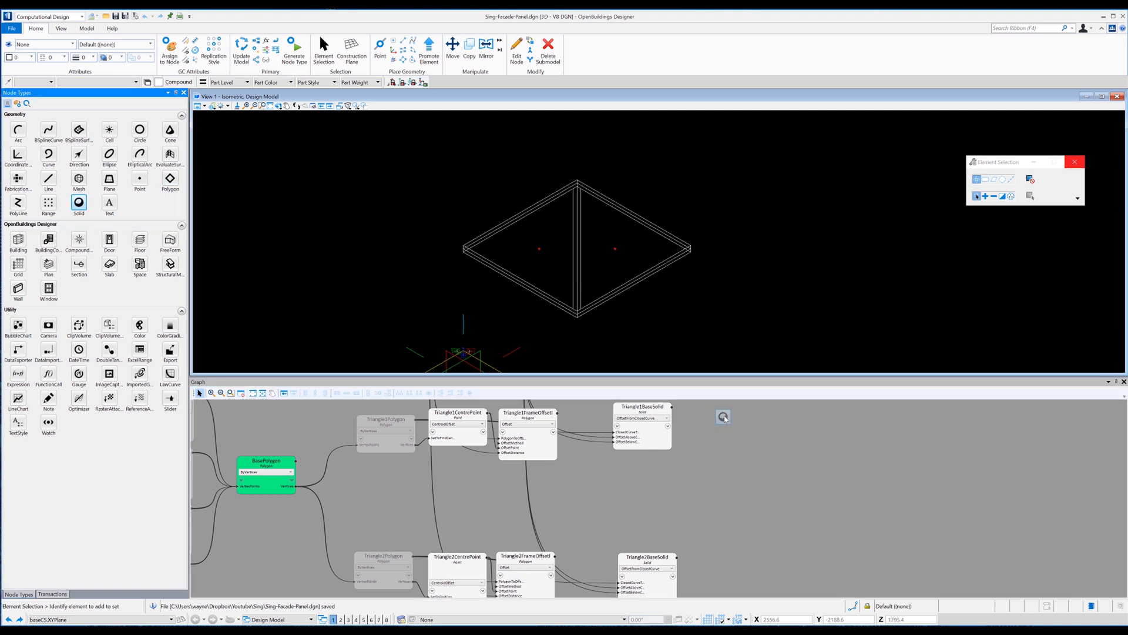
pyautogui.click(725, 417)
pyautogui.write('Triangle1')
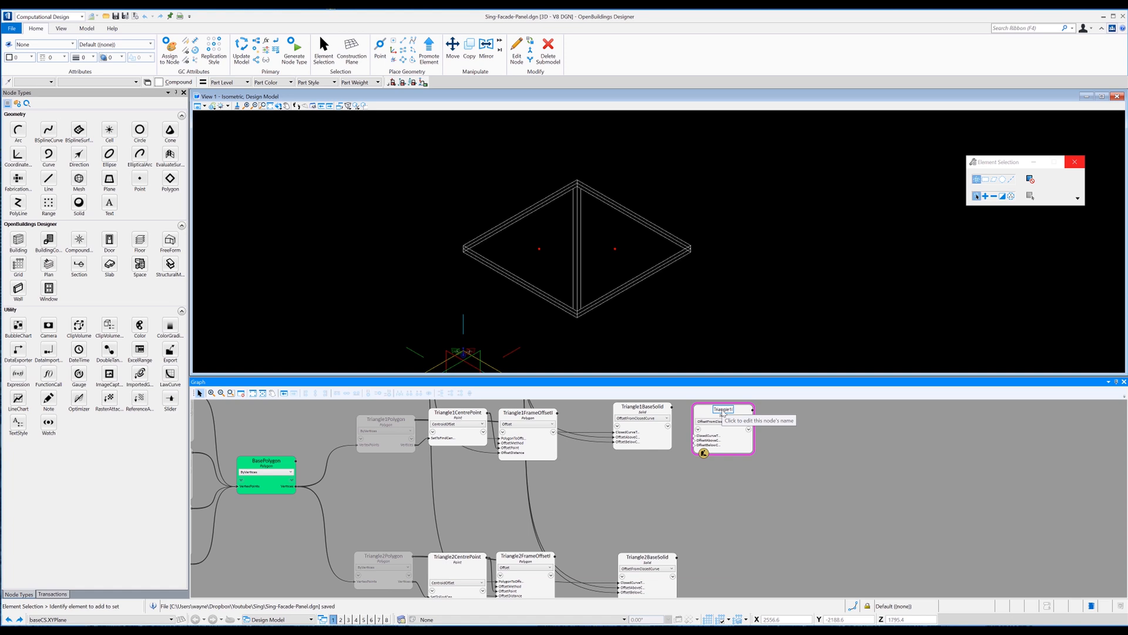
pyautogui.write('InnerSolid')
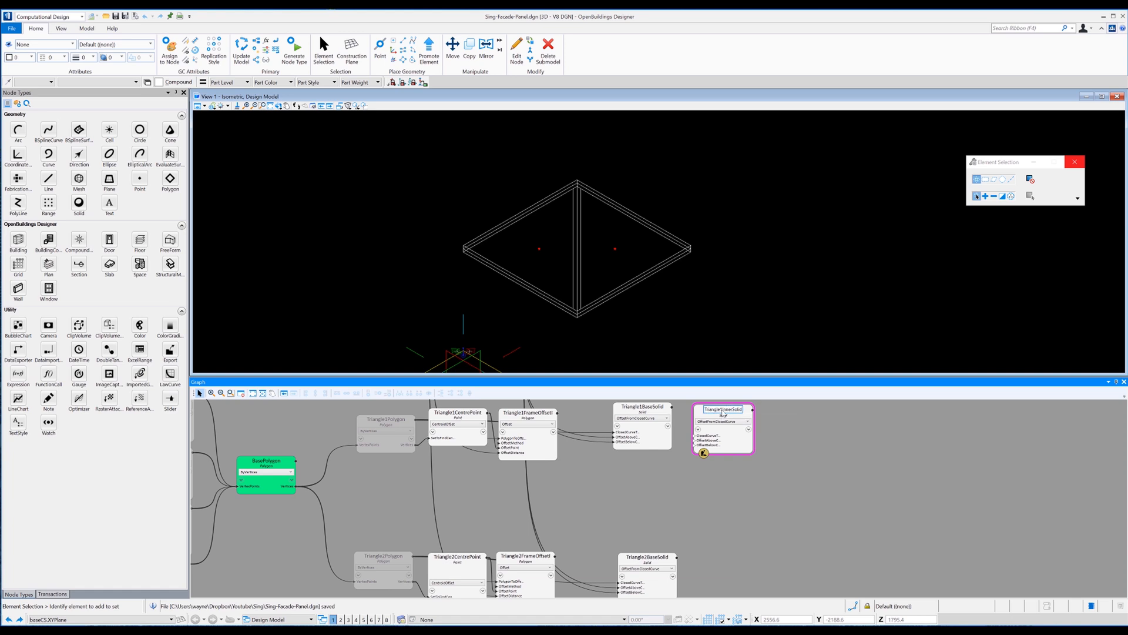
# Set Triangle1InnerSolid's offsets above and below the curve to FrameDepth and use the Triangle1 frame offset polygon as its closed curve
pyautogui.click(712, 441)
pyautogui.write('Framede')
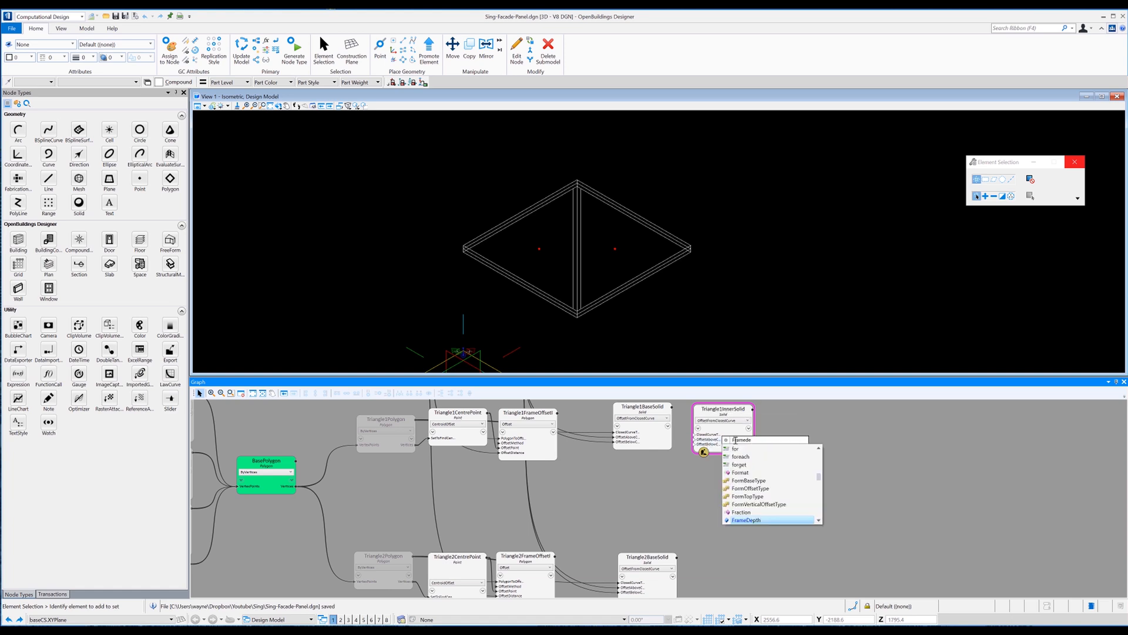
pyautogui.press('Tab')
pyautogui.press('Return')
pyautogui.click(709, 445)
pyautogui.write('Fra')
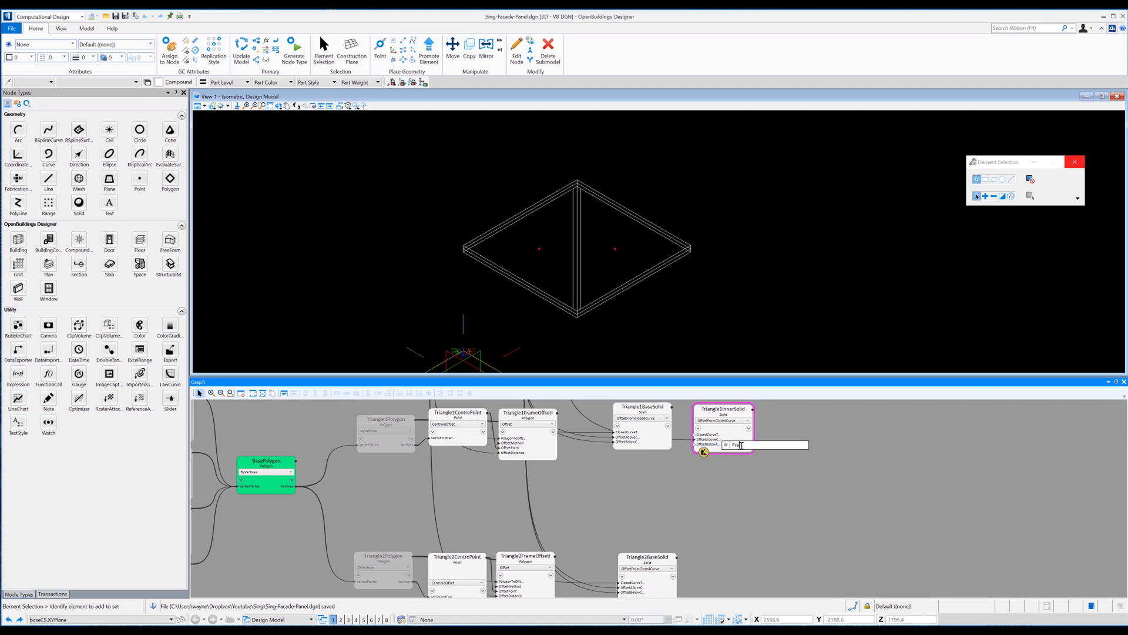
pyautogui.write('meDepth')
pyautogui.press('Tab')
pyautogui.press('Return')
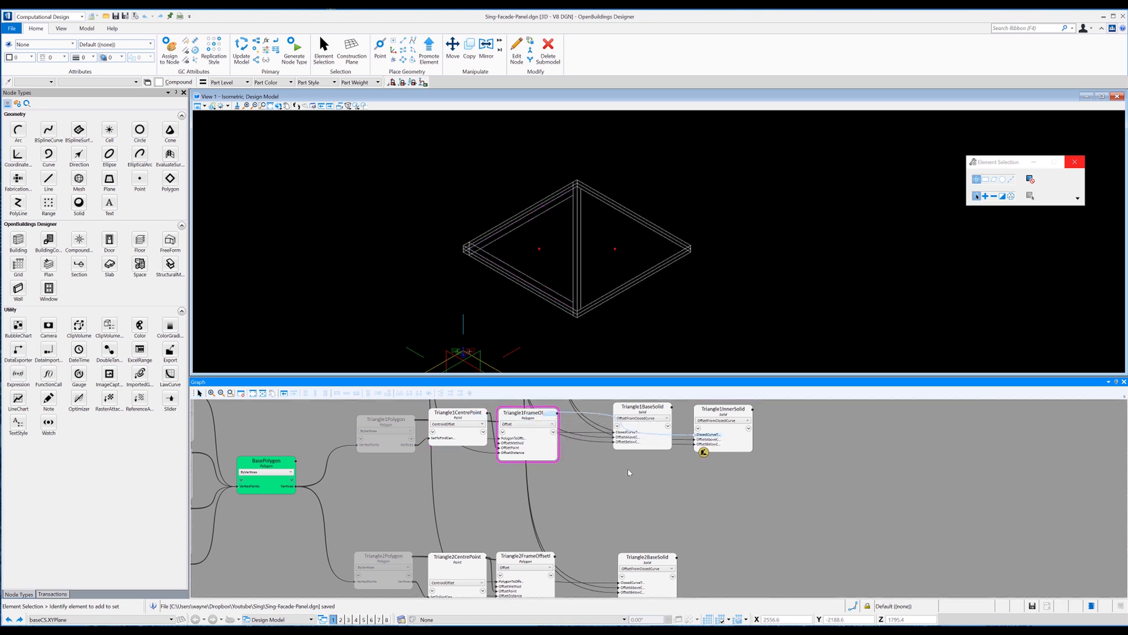
# Add another Solid node beside Triangle1InnerSolid and name it Triangle1Frame
pyautogui.moveTo(78, 203); pyautogui.dragTo(778, 409)
pyautogui.doubleClick(778, 403)
pyautogui.write('Triang')
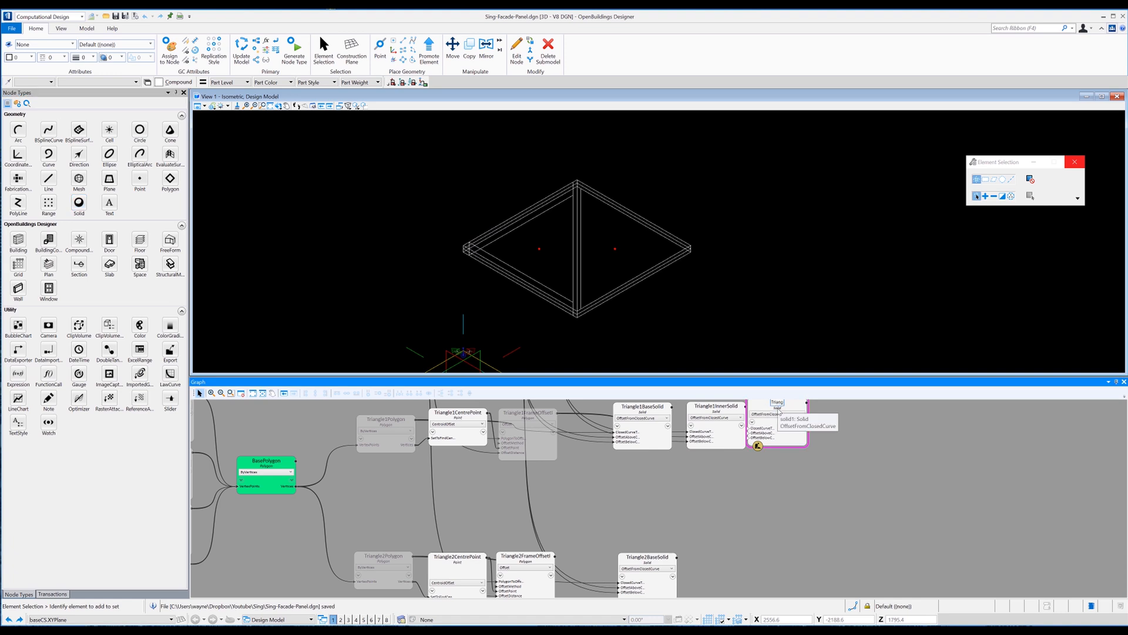
# Define Triangle1Frame as a BooleanOperation with Triangle1BaseSolid as first solid, Triangle1InnerSolid as second solid and Difference as the operation
pyautogui.moveTo(837, 471); pyautogui.dragTo(821, 503, button='middle')
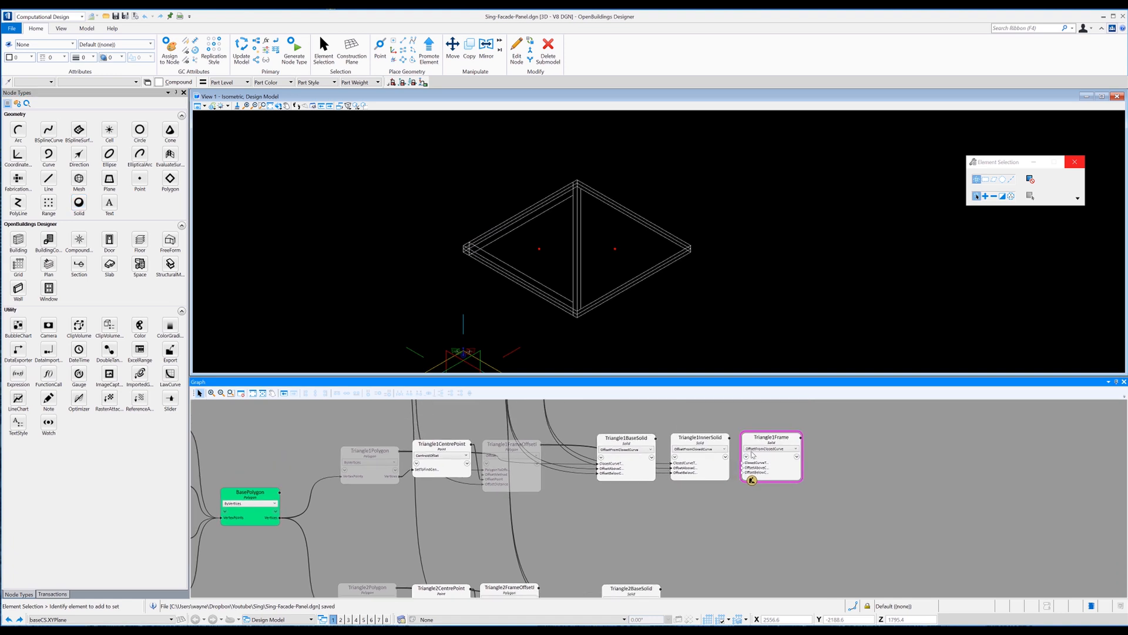
pyautogui.click(755, 450)
pyautogui.scroll(2, 780, 332)
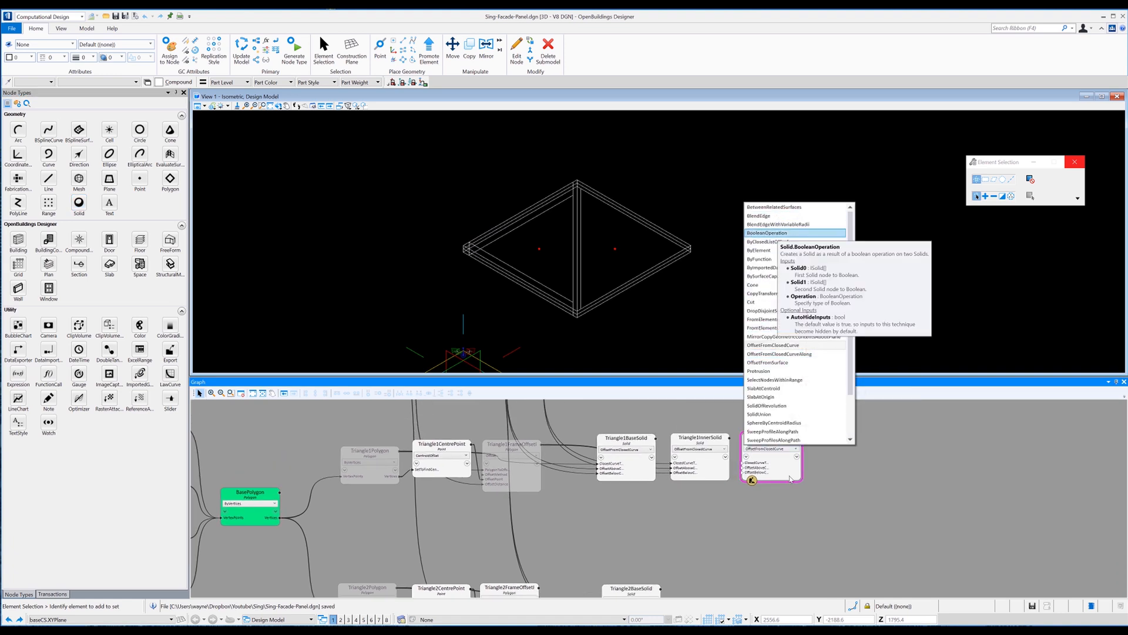
pyautogui.press('Return')
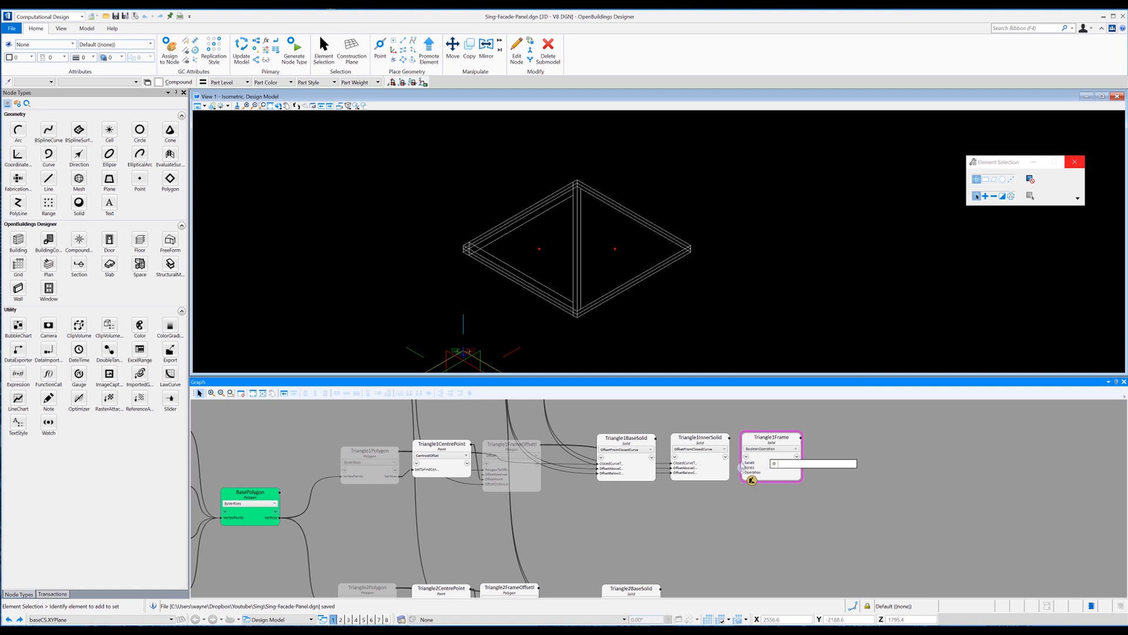
pyautogui.moveTo(656, 439); pyautogui.dragTo(738, 472)
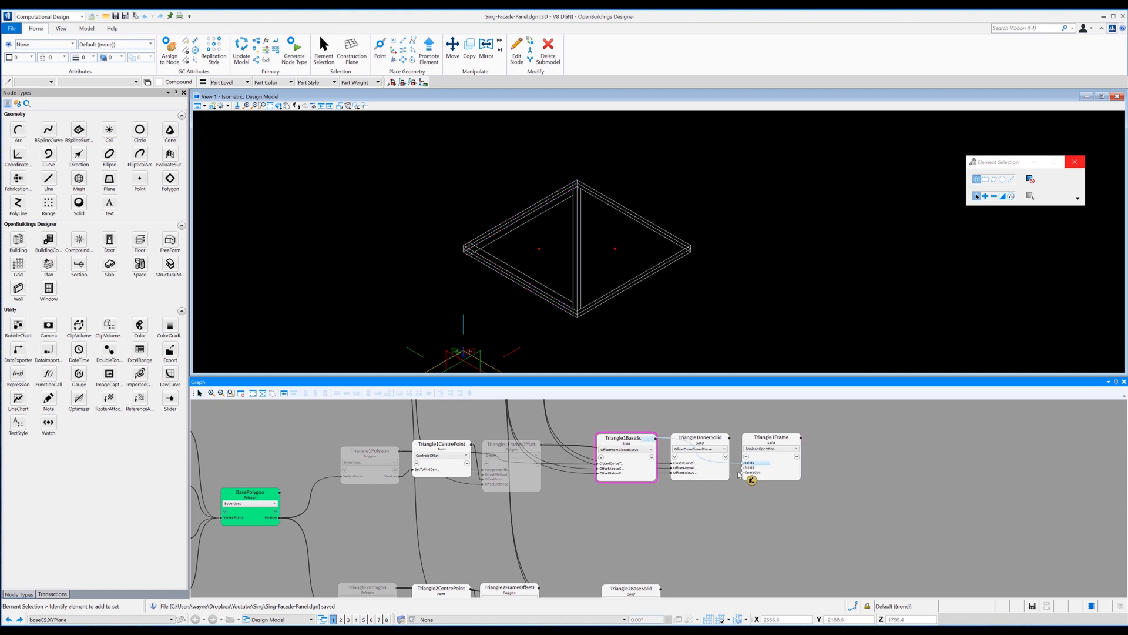
pyautogui.moveTo(729, 437); pyautogui.dragTo(736, 467)
pyautogui.doubleClick(754, 473)
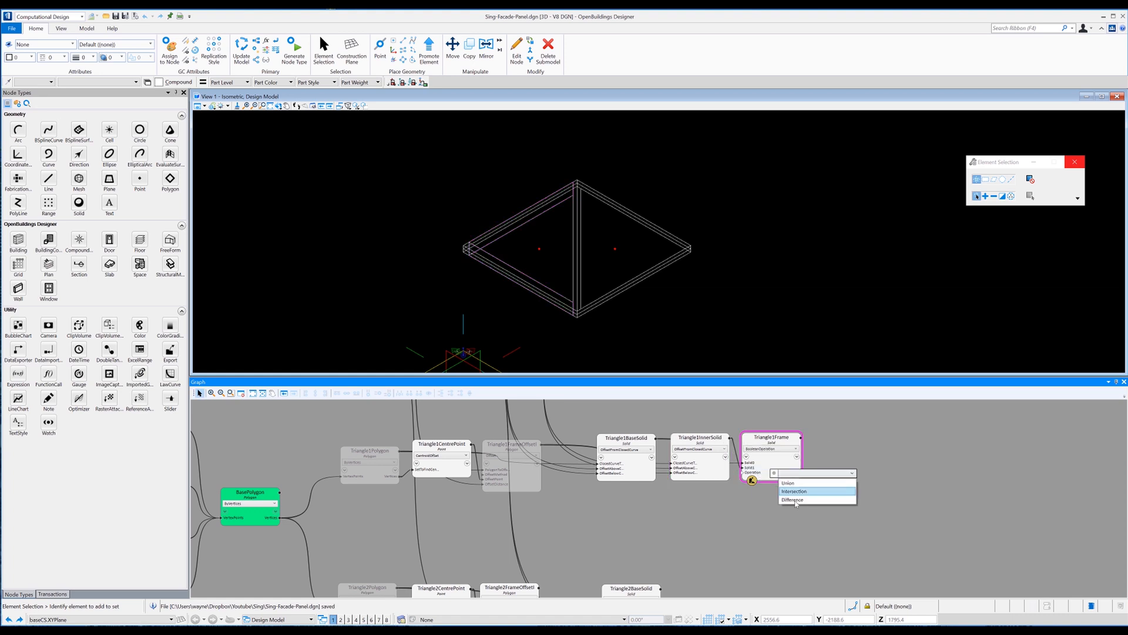
pyautogui.click(794, 500)
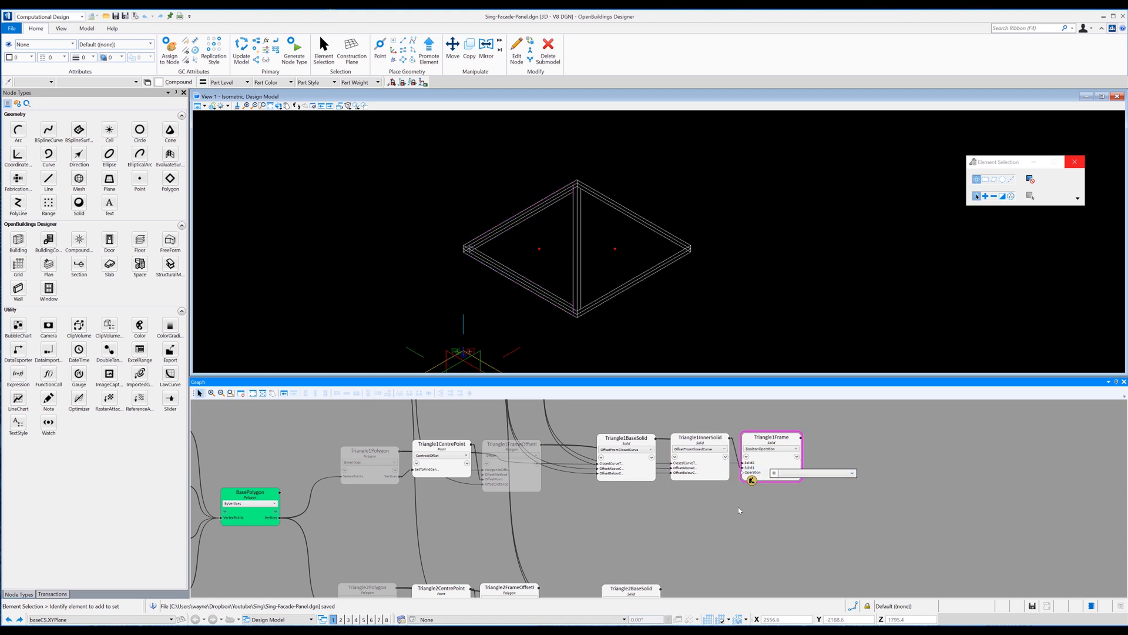
# Check the hollow Triangle1 frame in the Illustration: Ignore Lighting display style and return the view to Wireframe
pyautogui.rightClick(724, 198)
pyautogui.click(692, 216)
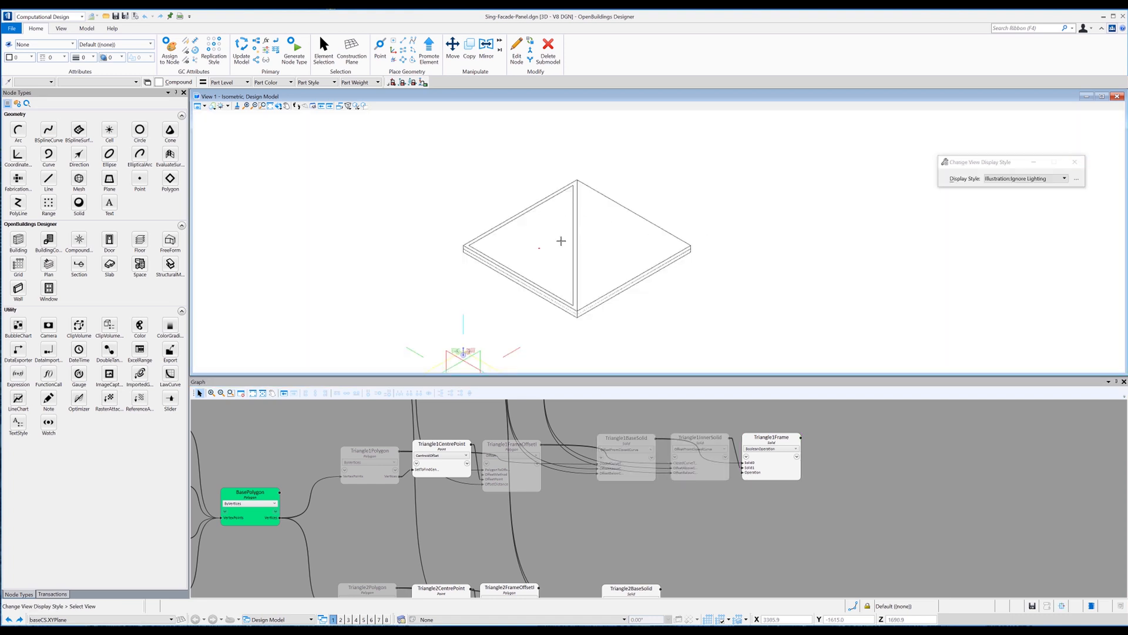
pyautogui.rightClick(548, 304)
pyautogui.rightClick(748, 274)
pyautogui.click(713, 275)
# Copy the Triangle1InnerSolid and Triangle1Frame nodes and paste them beside Triangle2BaseSolid in the graph
pyautogui.moveTo(767, 528); pyautogui.dragTo(739, 494, button='middle')
pyautogui.moveTo(837, 456); pyautogui.dragTo(682, 421)
pyautogui.rightClick(680, 440)
pyautogui.click(704, 294)
pyautogui.rightClick(673, 561)
pyautogui.click(693, 568)
pyautogui.moveTo(703, 525); pyautogui.dragTo(673, 476, button='middle')
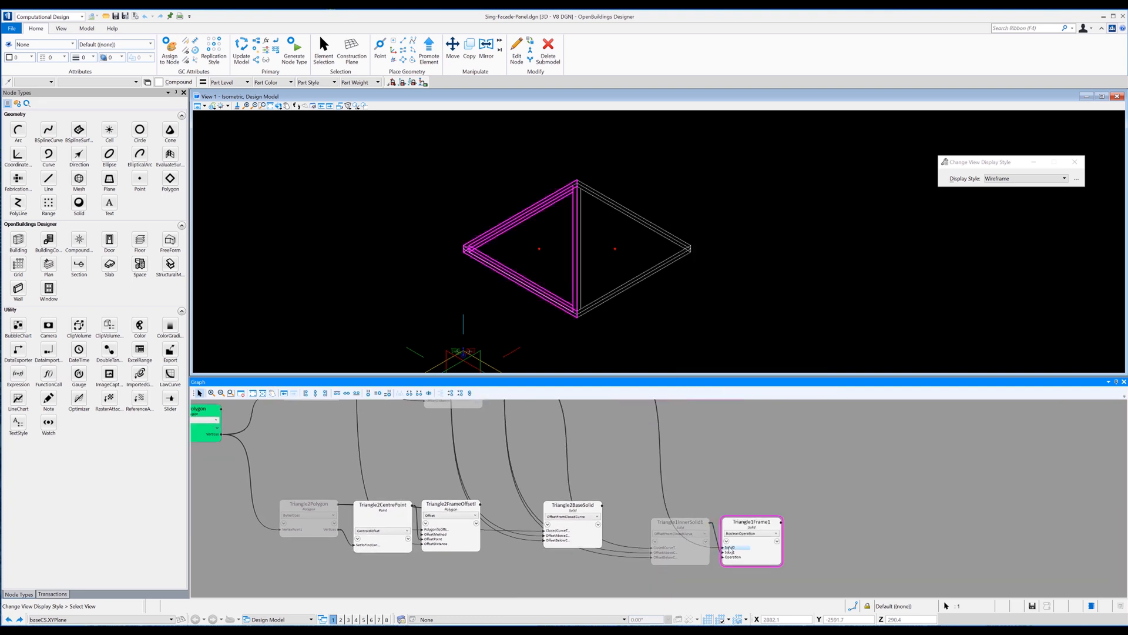
# Change the copied inner solid's closed curve to the Triangle2 frame offset polygon and the copied frame's first solid to Triangle2BaseSolid
pyautogui.click(729, 548)
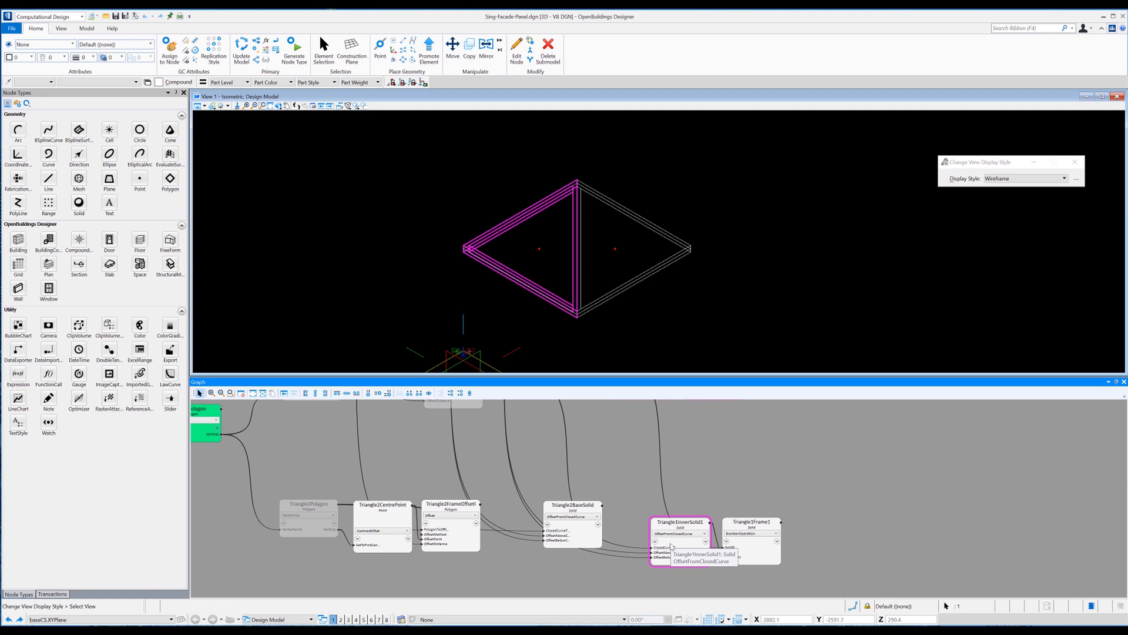
pyautogui.click(707, 549)
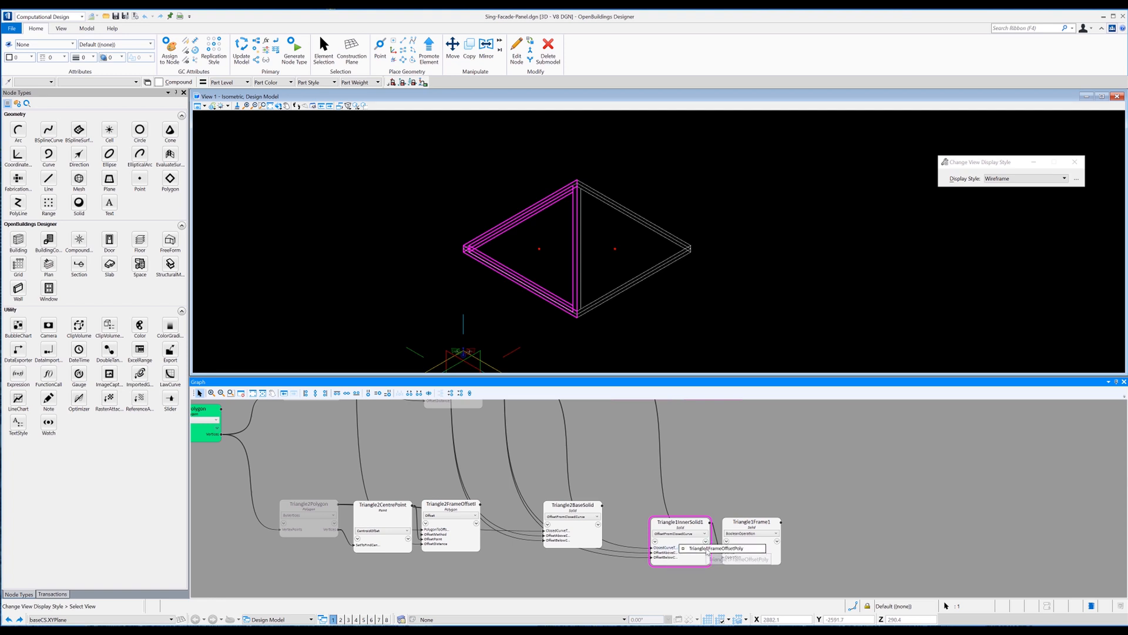
pyautogui.press('BackSpace')
pyautogui.write('2')
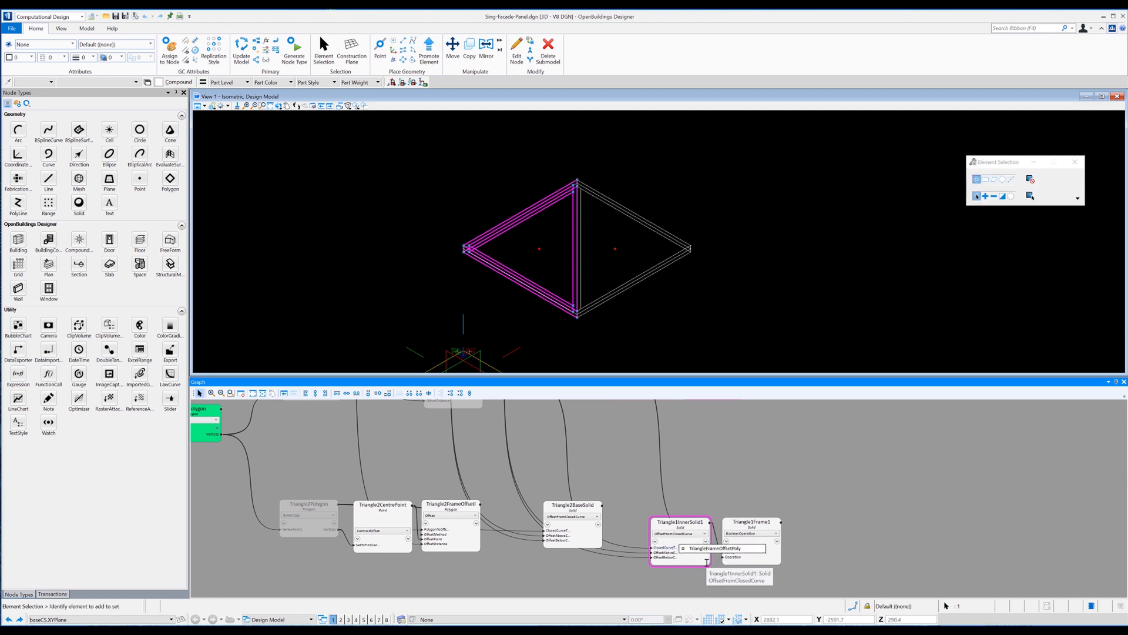
pyautogui.click(709, 584)
pyautogui.click(732, 549)
pyautogui.click(778, 548)
pyautogui.press('BackSpace')
pyautogui.write('2')
# Rename the two pasted nodes as Triangle2InnerSolid and Triangle2Frame
pyautogui.click(695, 522)
pyautogui.press('BackSpace')
pyautogui.write('2')
pyautogui.press('Return')
pyautogui.click(768, 522)
pyautogui.press('BackSpace')
pyautogui.press('Left')
pyautogui.press('Left')
pyautogui.press('Left')
pyautogui.press('Left')
pyautogui.press('Left')
pyautogui.press('BackSpace')
pyautogui.write('2')
pyautogui.press('Return')
pyautogui.click(767, 553)
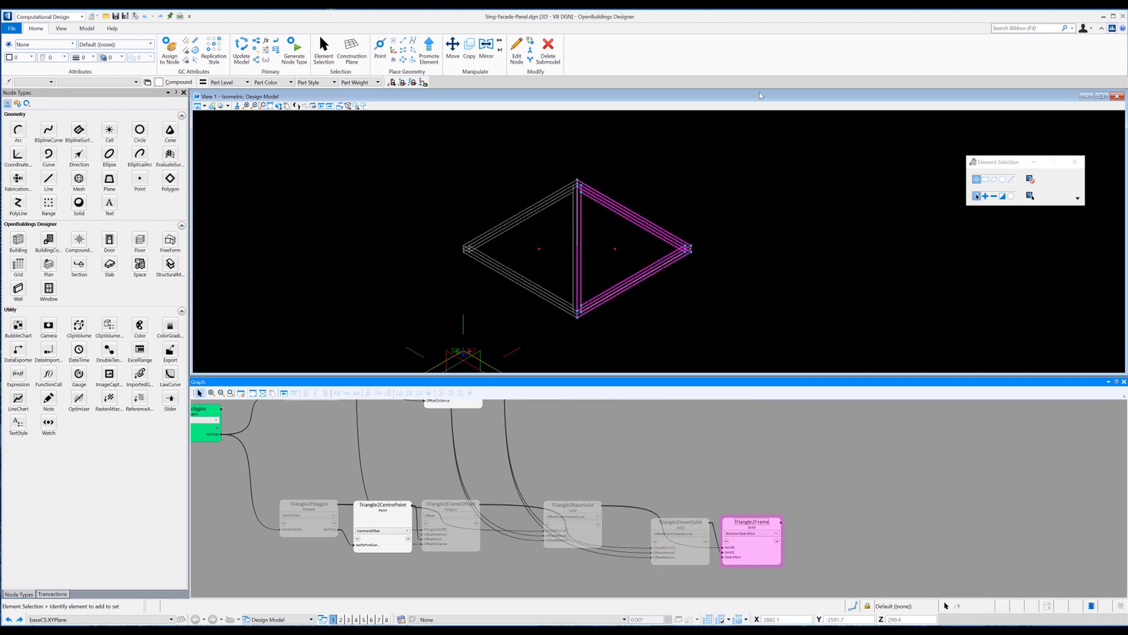
# Examine both triangle frames in an illustration and a transparent display style, and return the view to wireframe
pyautogui.click(763, 188)
pyautogui.press('space')
pyautogui.click(794, 204)
pyautogui.rightClick(781, 244)
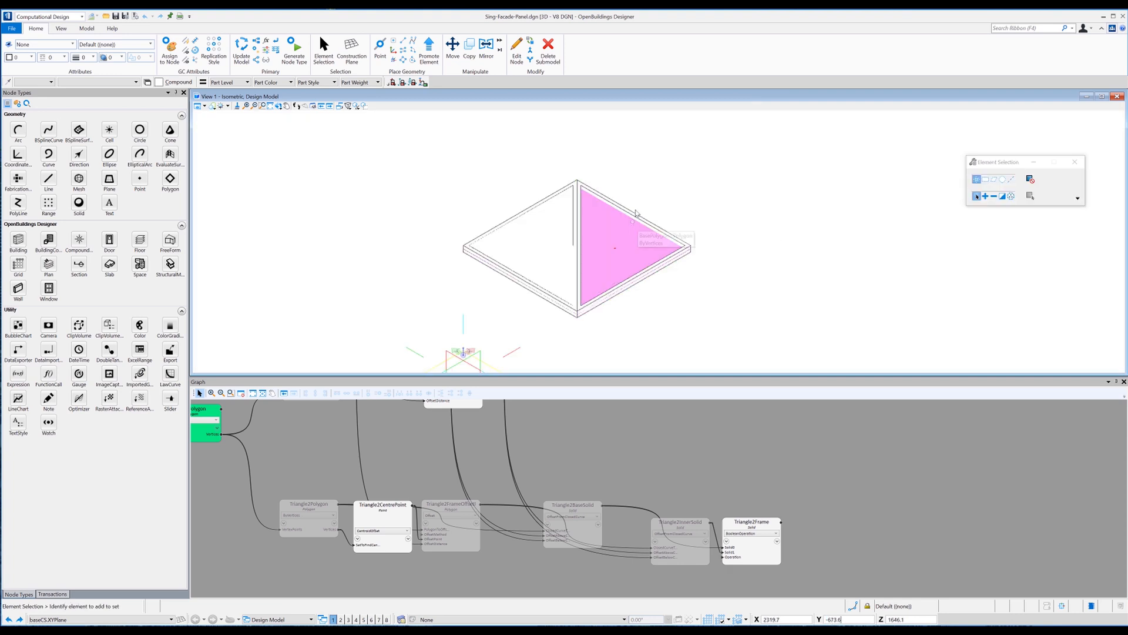
pyautogui.press('space')
pyautogui.click(727, 269)
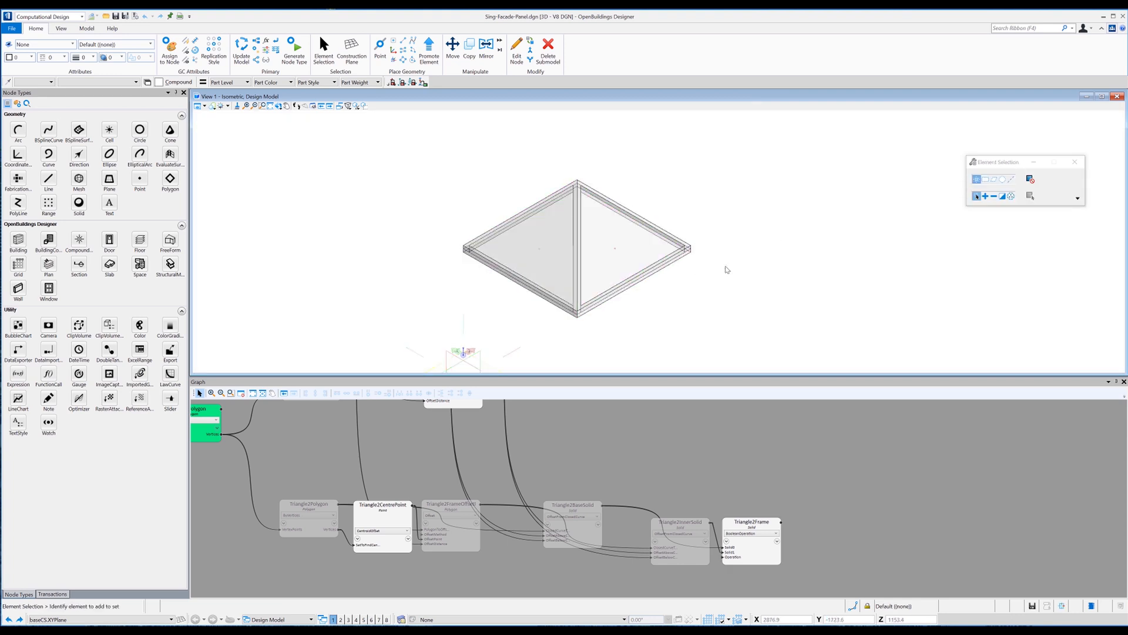
pyautogui.press('space')
pyautogui.click(709, 249)
pyautogui.rightClick(738, 329)
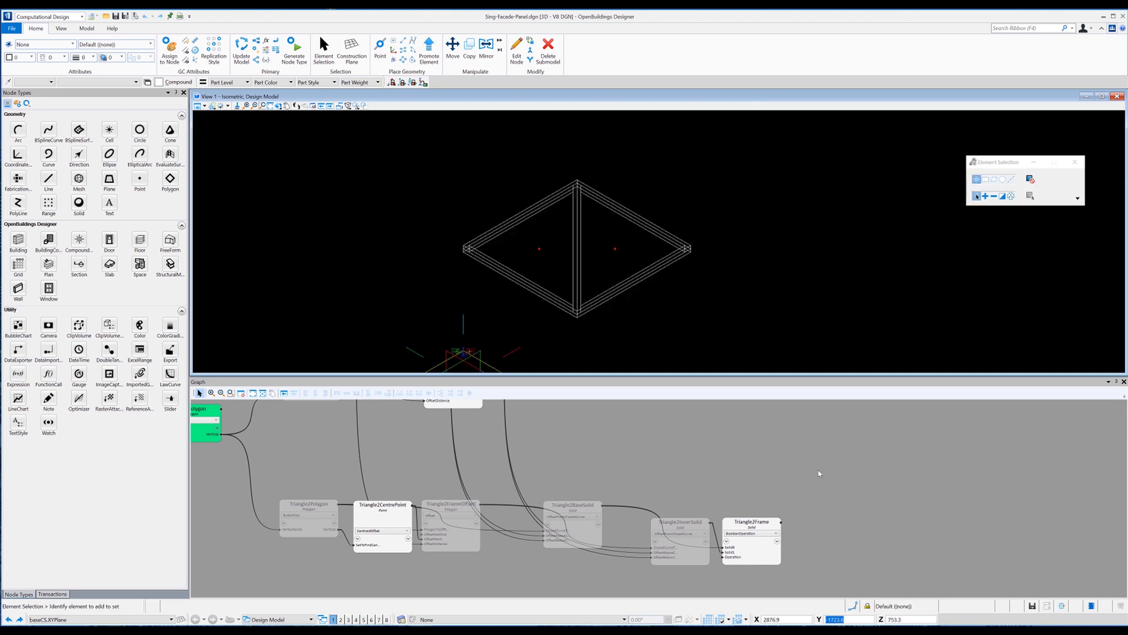
# Colorize the Triangle1Frame and Triangle2Frame nodes orange and save the file
pyautogui.click(710, 529)
pyautogui.click(713, 433)
pyautogui.moveTo(737, 435); pyautogui.dragTo(670, 479, button='middle')
pyautogui.scroll(-2, 671, 469)
pyautogui.moveTo(743, 582); pyautogui.dragTo(658, 447)
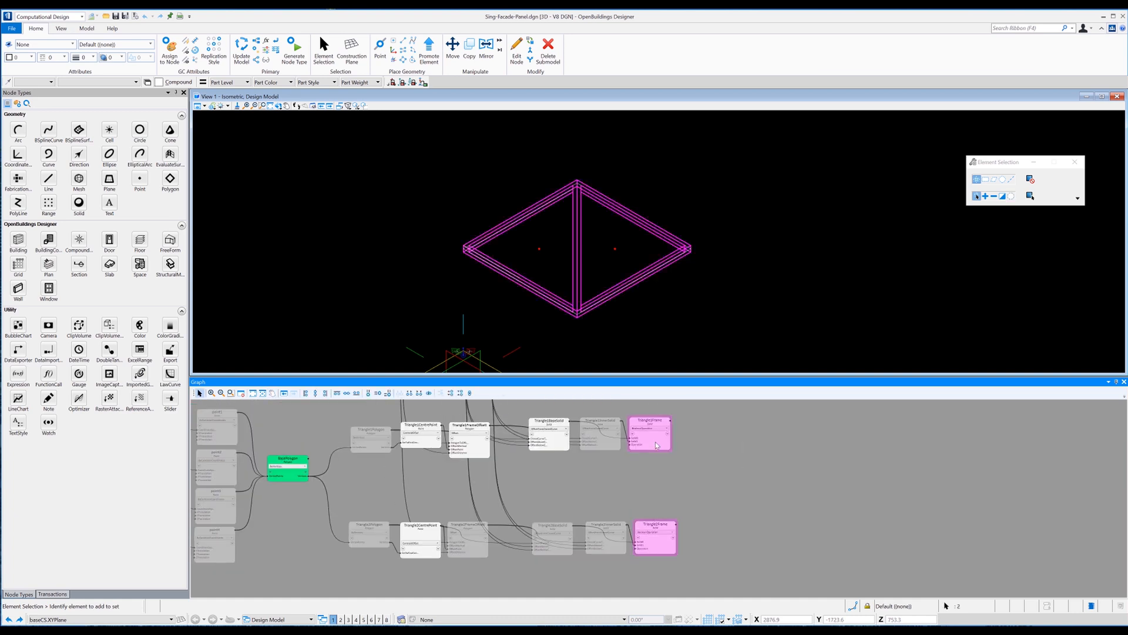
pyautogui.rightClick(662, 442)
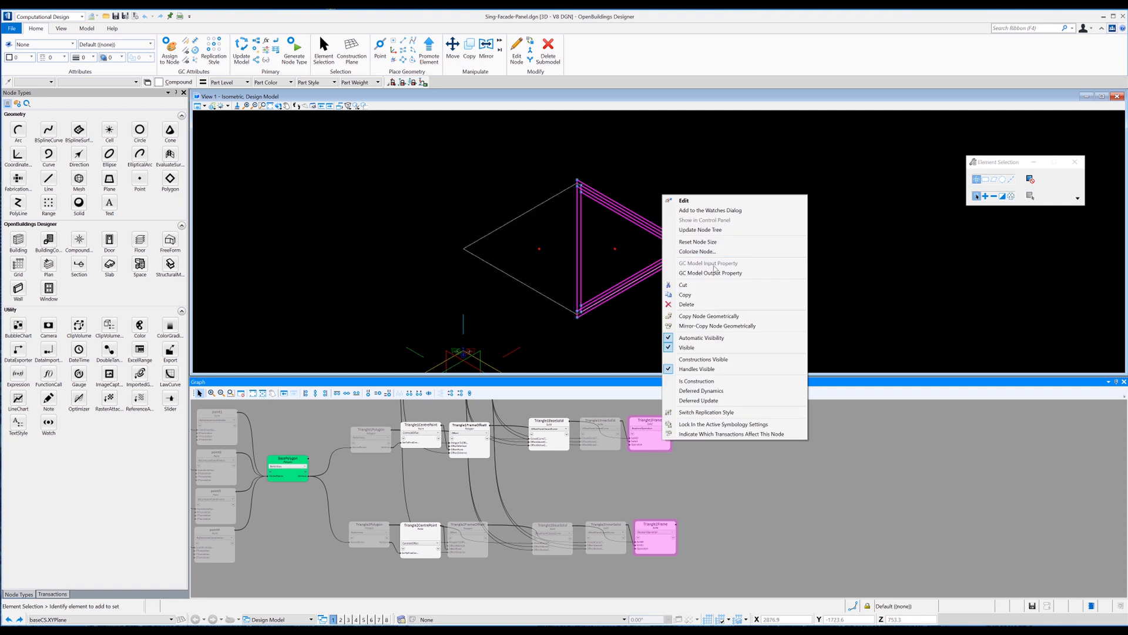
pyautogui.click(697, 251)
pyautogui.moveTo(729, 464); pyautogui.dragTo(729, 465)
pyautogui.click(725, 419)
pyautogui.click(707, 486)
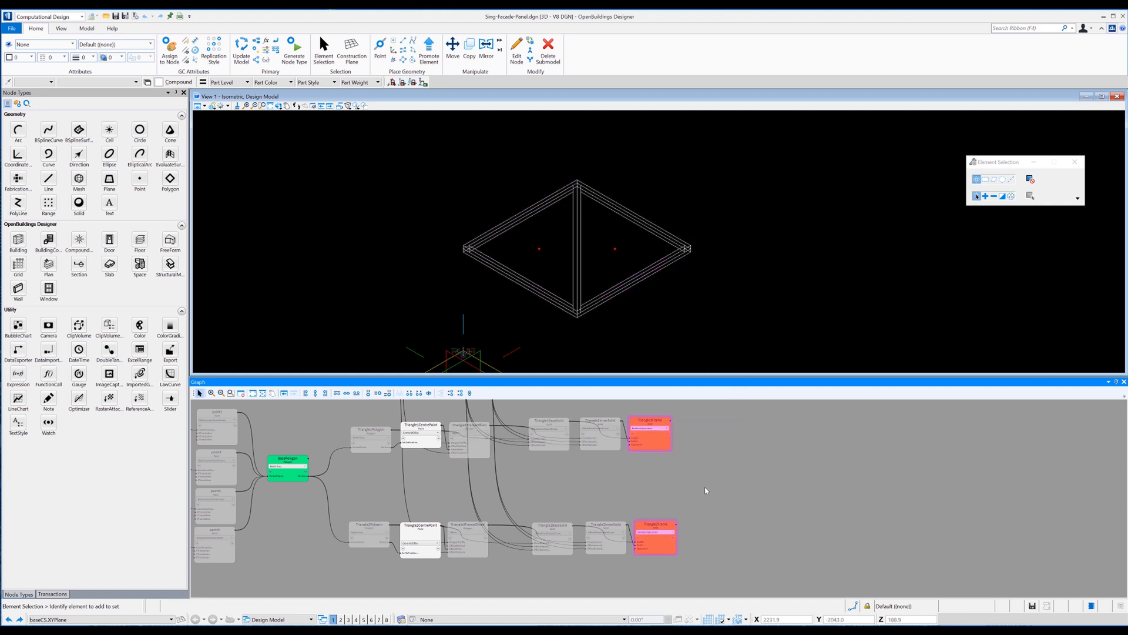
pyautogui.hotkey('ctrl', 's')
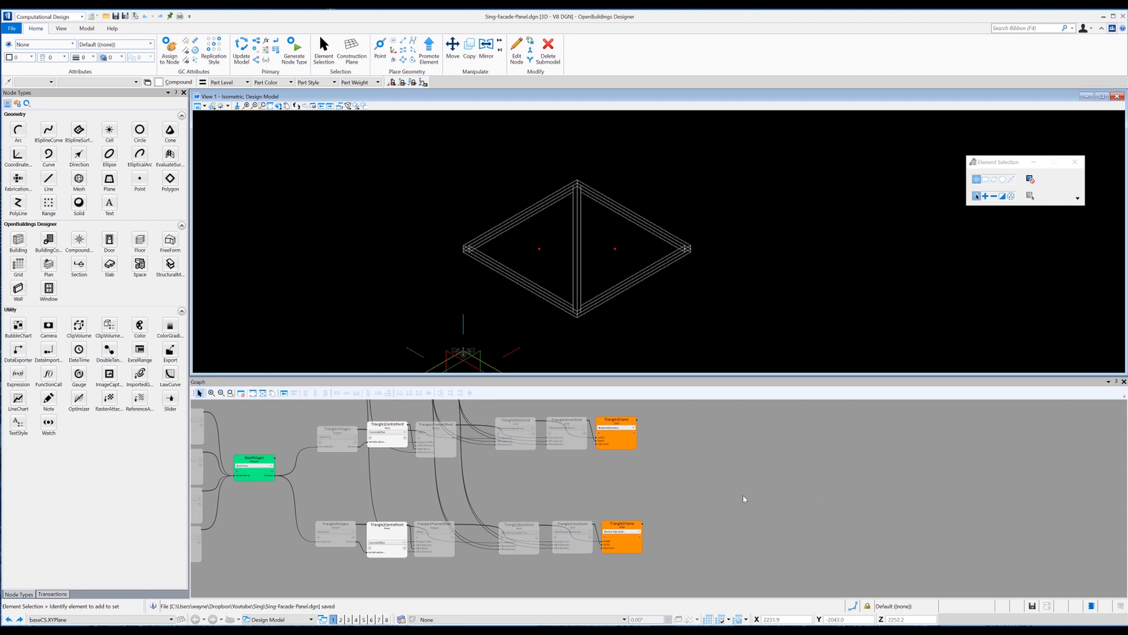
# Add a CoordinateSystem node beside Triangle1Frame, using the FromNode technique with Triangle1Polygon as its geometric node
pyautogui.moveTo(743, 500); pyautogui.dragTo(714, 516, button='middle')
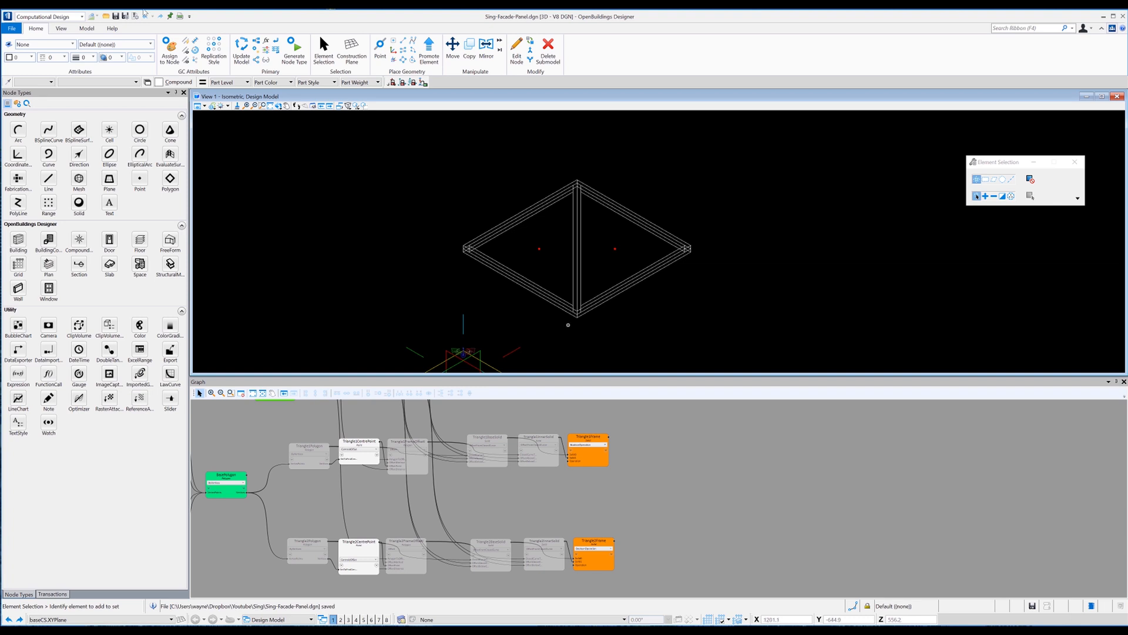
pyautogui.moveTo(18, 154); pyautogui.dragTo(699, 483)
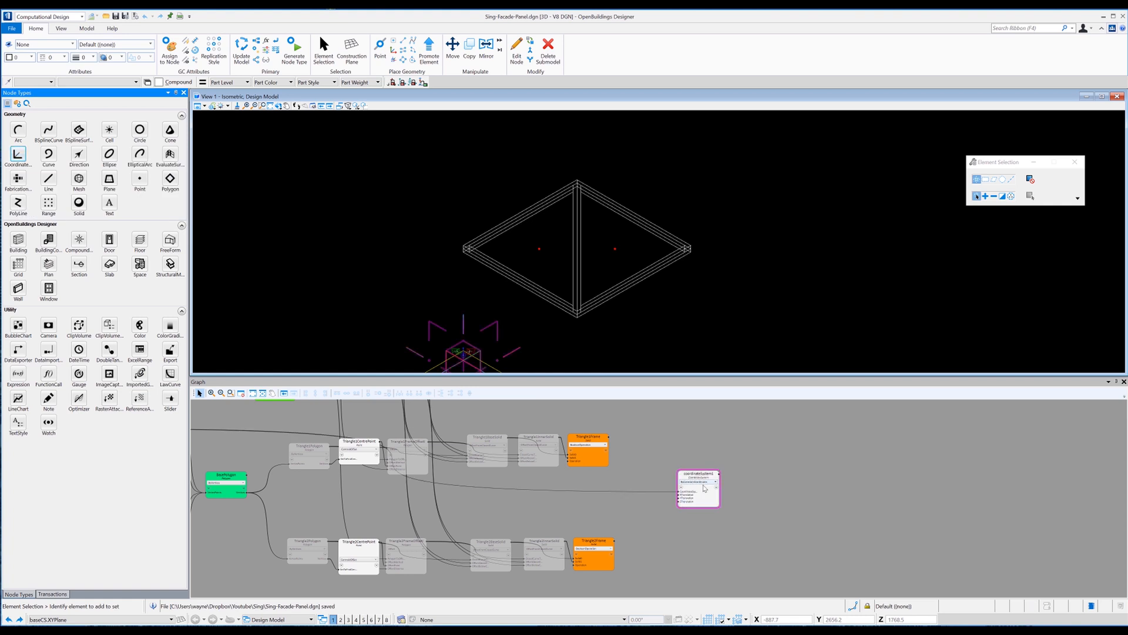
pyautogui.click(714, 481)
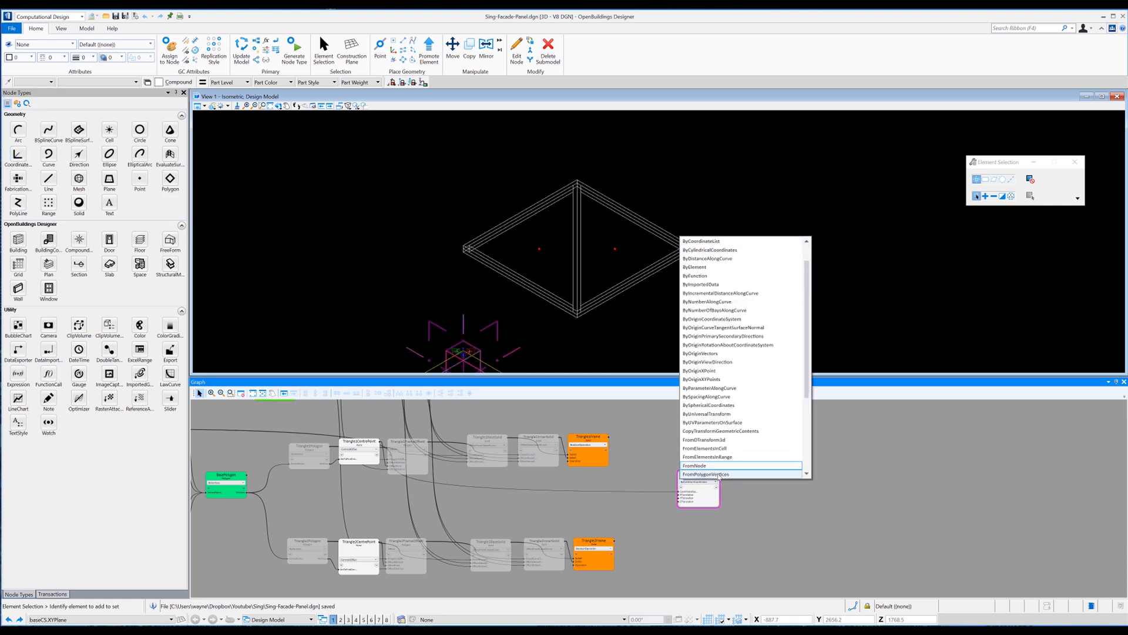
pyautogui.click(699, 479)
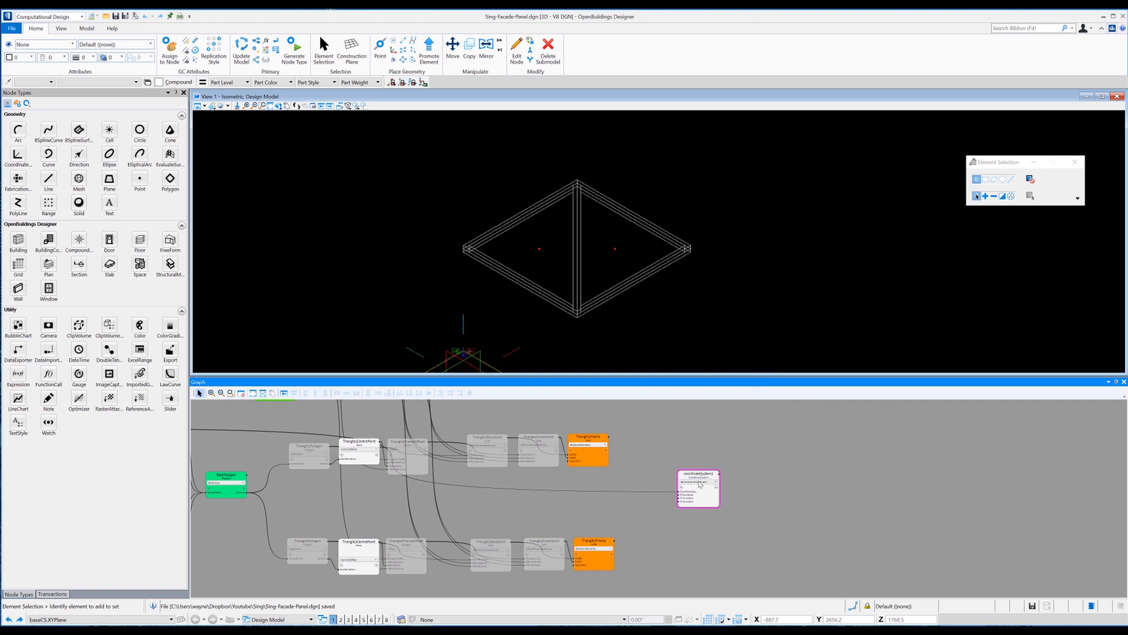
pyautogui.scroll(-5, 700, 483)
pyautogui.click(699, 482)
pyautogui.click(700, 482)
pyautogui.moveTo(681, 491); pyautogui.dragTo(310, 456)
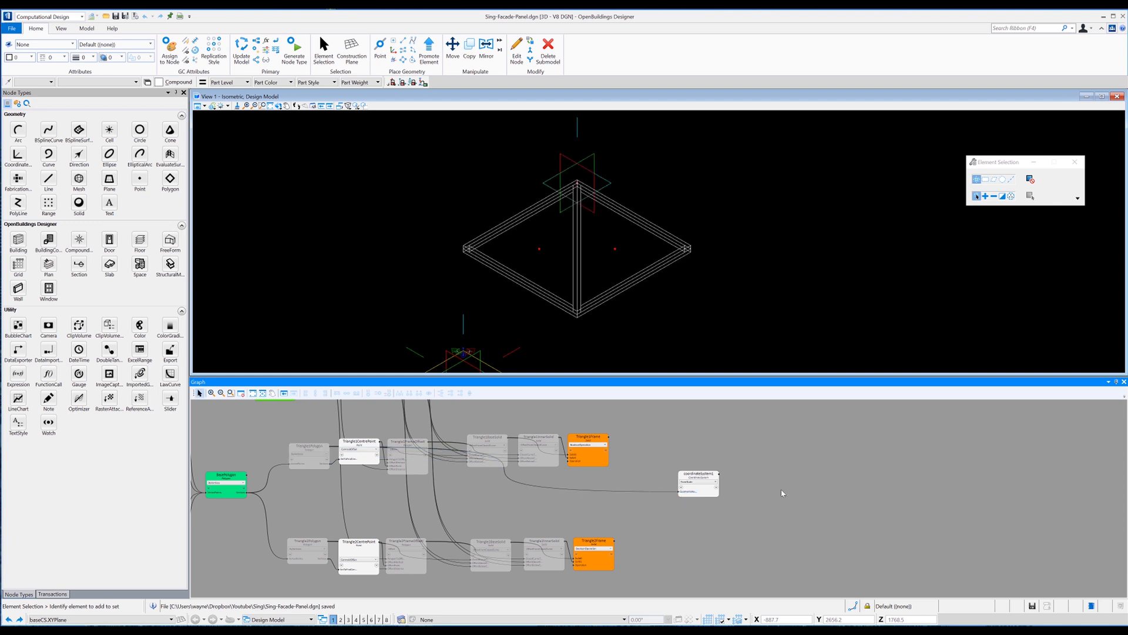
pyautogui.moveTo(706, 496); pyautogui.dragTo(658, 461)
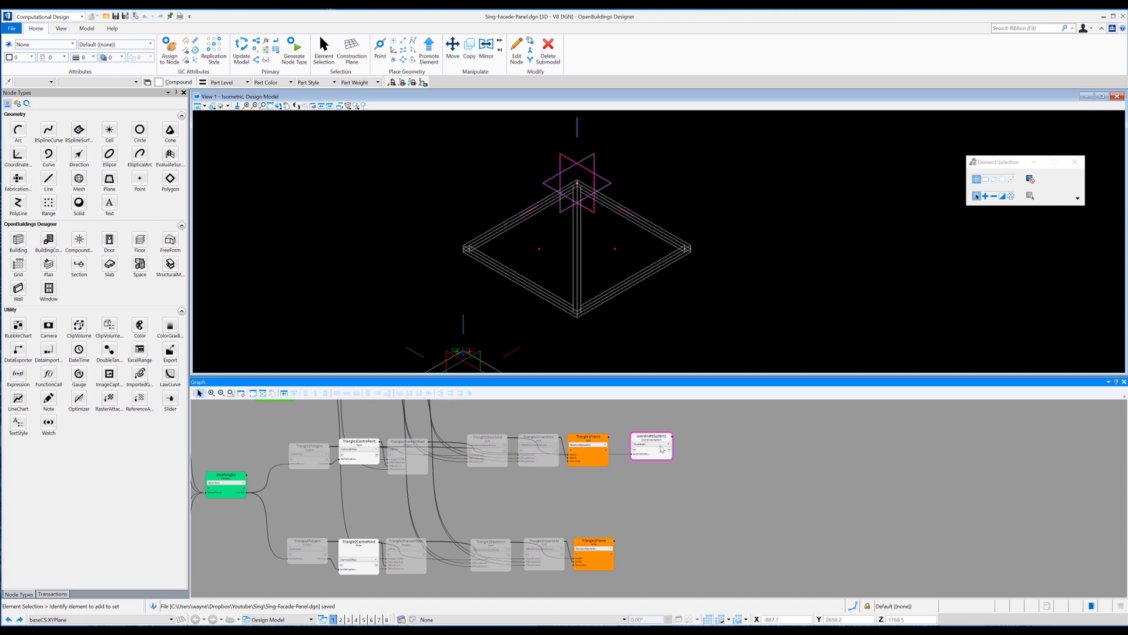
pyautogui.click(306, 332)
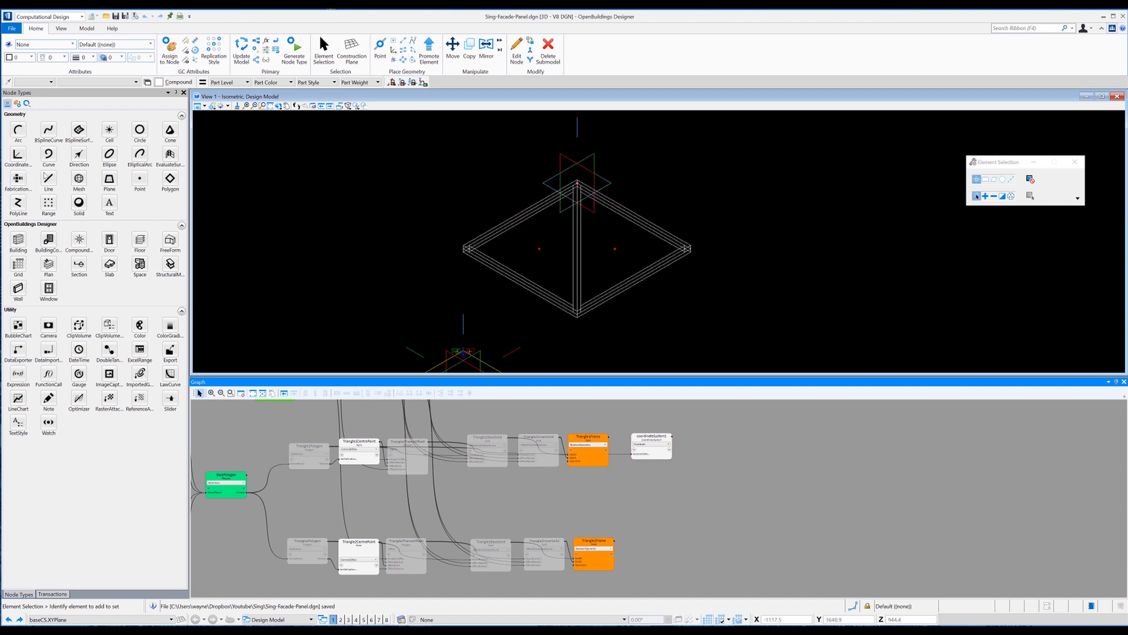
# Place a second CoordinateSystem node in the graph beside Triangle2Frame
pyautogui.click(18, 155)
pyautogui.click(626, 508)
pyautogui.moveTo(587, 496); pyautogui.dragTo(750, 528, button='middle')
pyautogui.moveTo(581, 422); pyautogui.dragTo(846, 555)
pyautogui.moveTo(599, 417); pyautogui.dragTo(852, 561)
pyautogui.moveTo(879, 517); pyautogui.dragTo(794, 458, button='middle')
pyautogui.moveTo(763, 518); pyautogui.dragTo(739, 525)
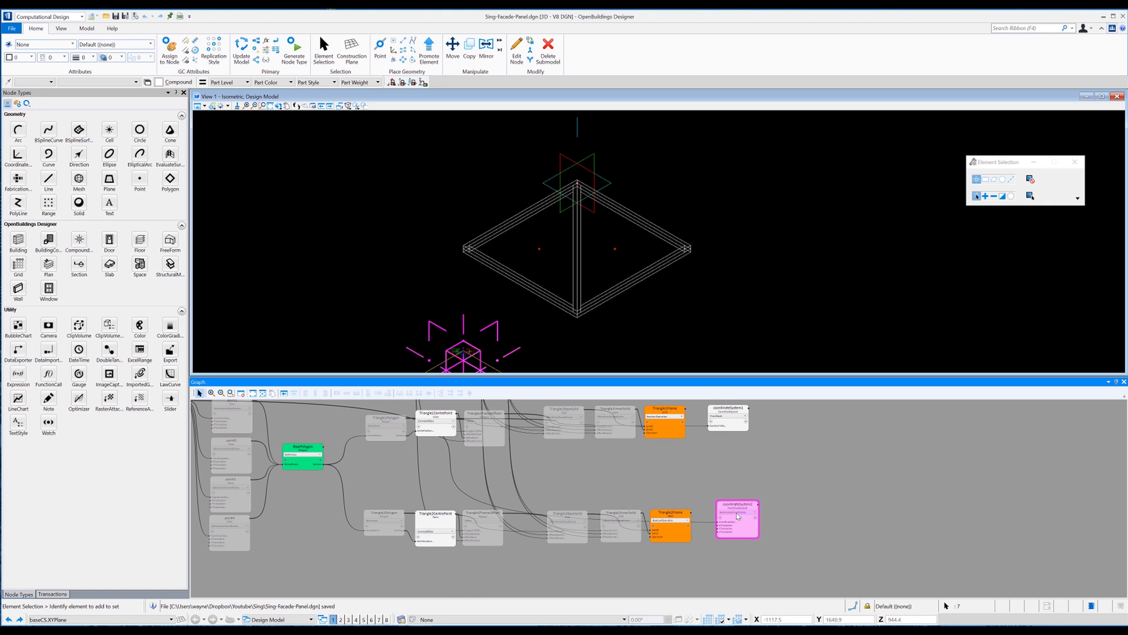
# Set the second coordinate system to the FromNode technique with Triangle2Polygon as its geometric node
pyautogui.click(738, 517)
pyautogui.scroll(-1, 738, 506)
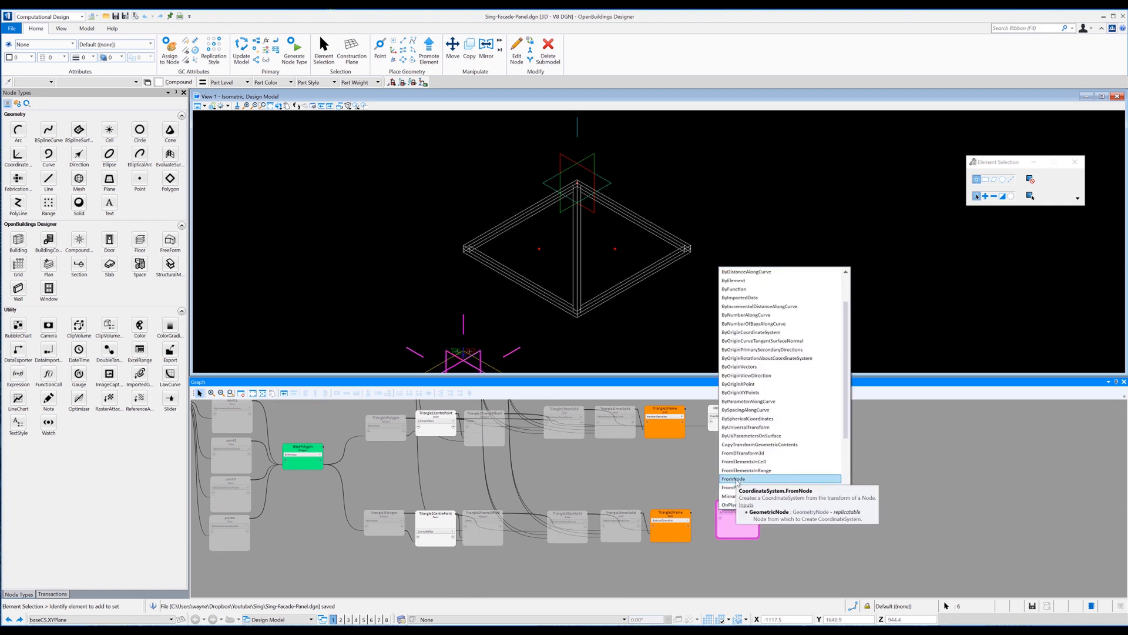
pyautogui.click(736, 480)
pyautogui.moveTo(404, 513); pyautogui.dragTo(724, 532)
pyautogui.click(803, 479)
# Name the two coordinate system nodes Triangle2CS and Triangle1CS to match their rows
pyautogui.click(739, 506)
pyautogui.write('Triangle2CS')
pyautogui.press('Return')
pyautogui.doubleClick(729, 410)
pyautogui.write('T')
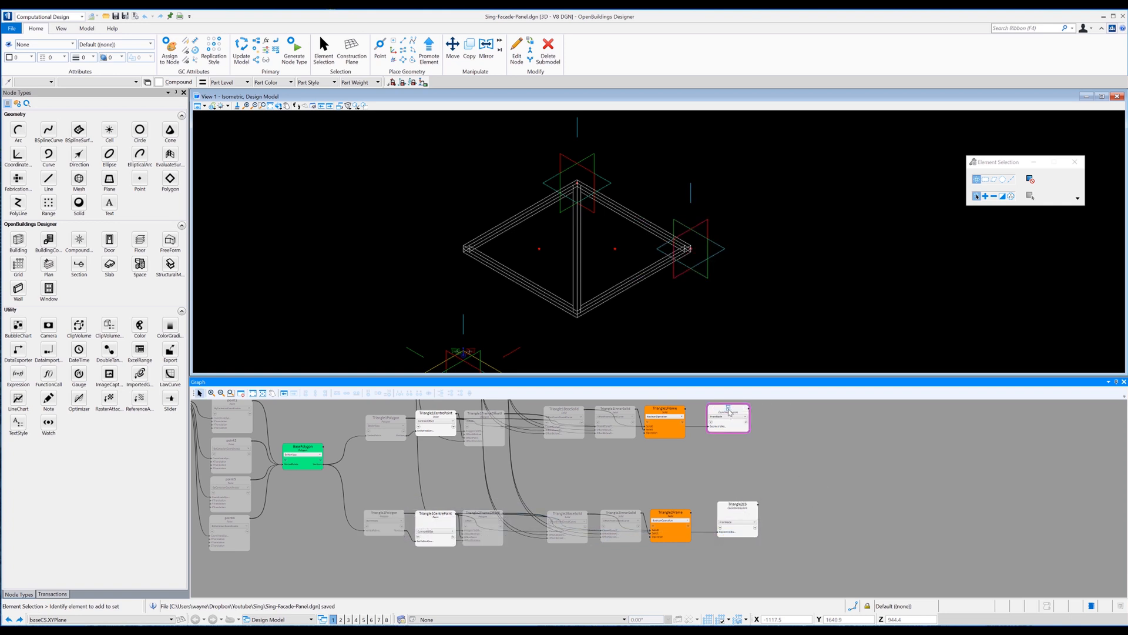
pyautogui.write('riangle1CS')
pyautogui.press('Return')
# Set point2's Z translation to 500 and rotate the view to examine how the frames and coordinate systems follow
pyautogui.moveTo(298, 516); pyautogui.dragTo(486, 517, button='middle')
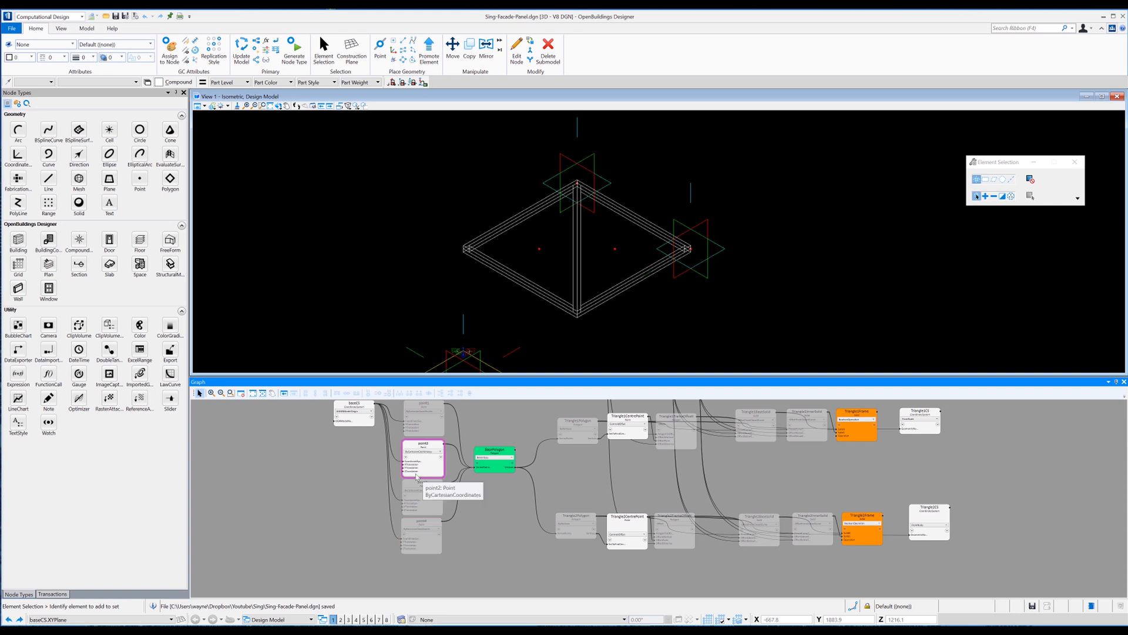
pyautogui.moveTo(415, 472)
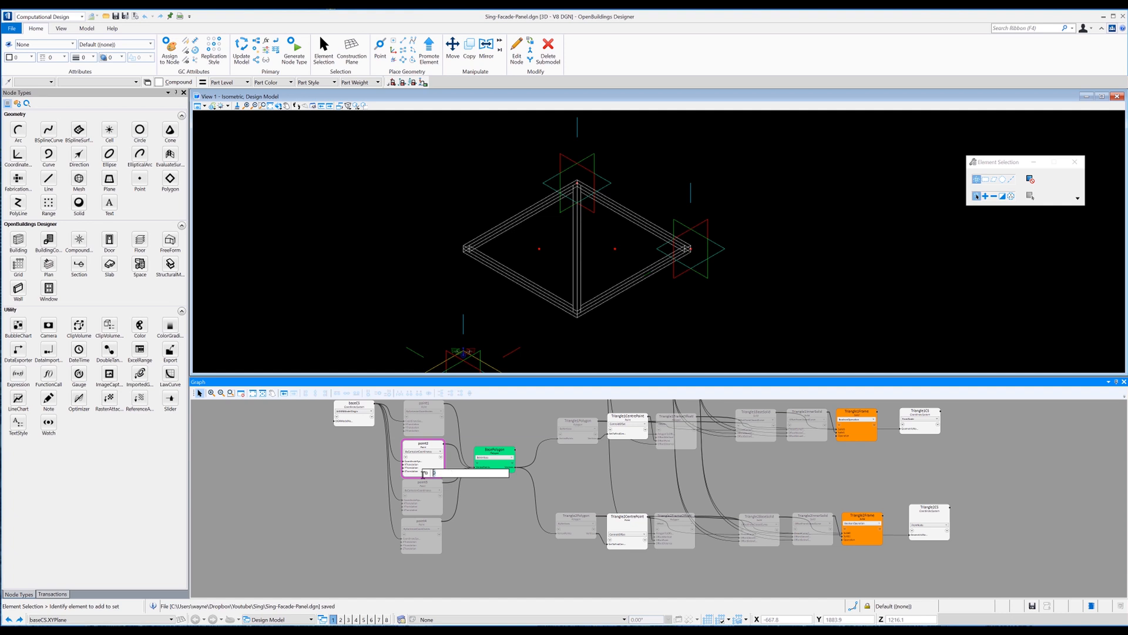
pyautogui.write('500')
pyautogui.press('Return')
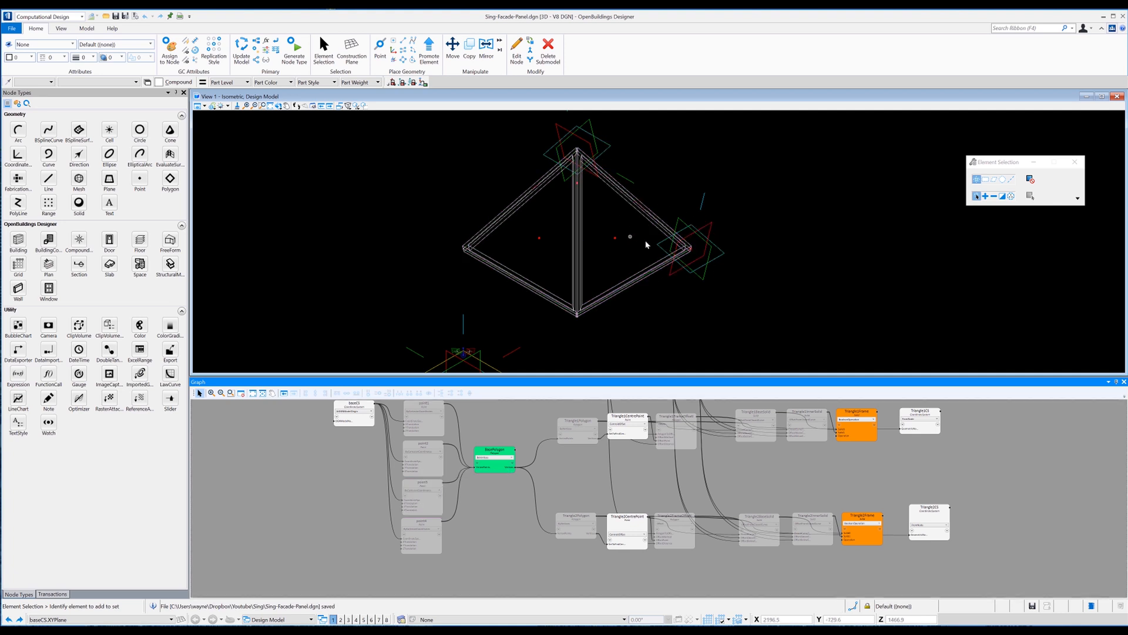
pyautogui.click(279, 107)
pyautogui.moveTo(600, 308); pyautogui.dragTo(696, 279)
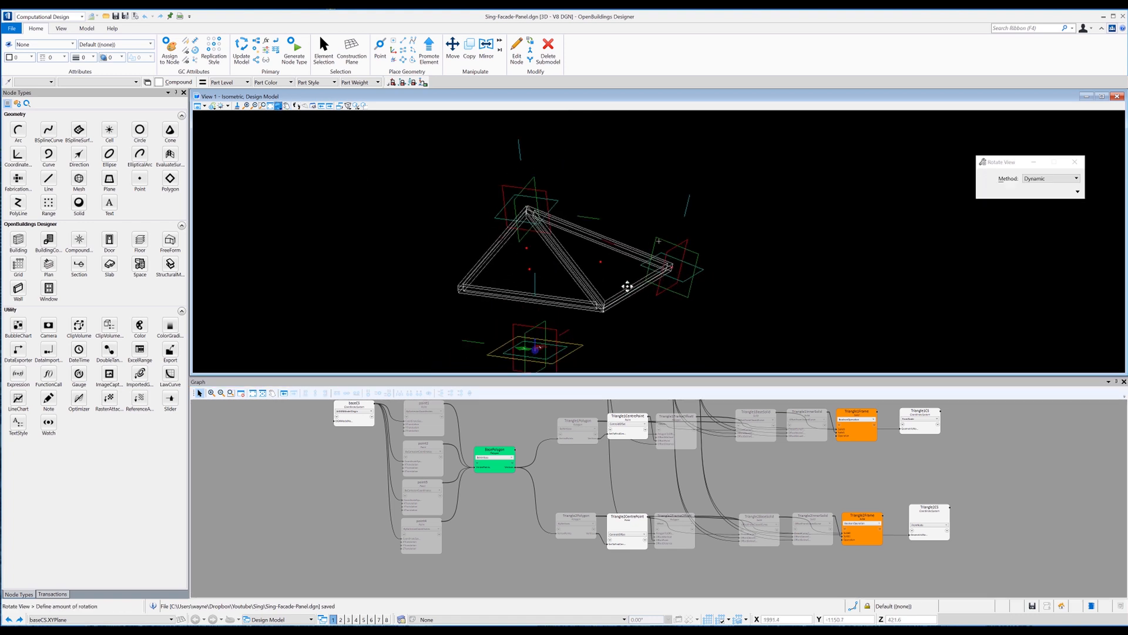
pyautogui.click(525, 285)
pyautogui.rightClick(526, 285)
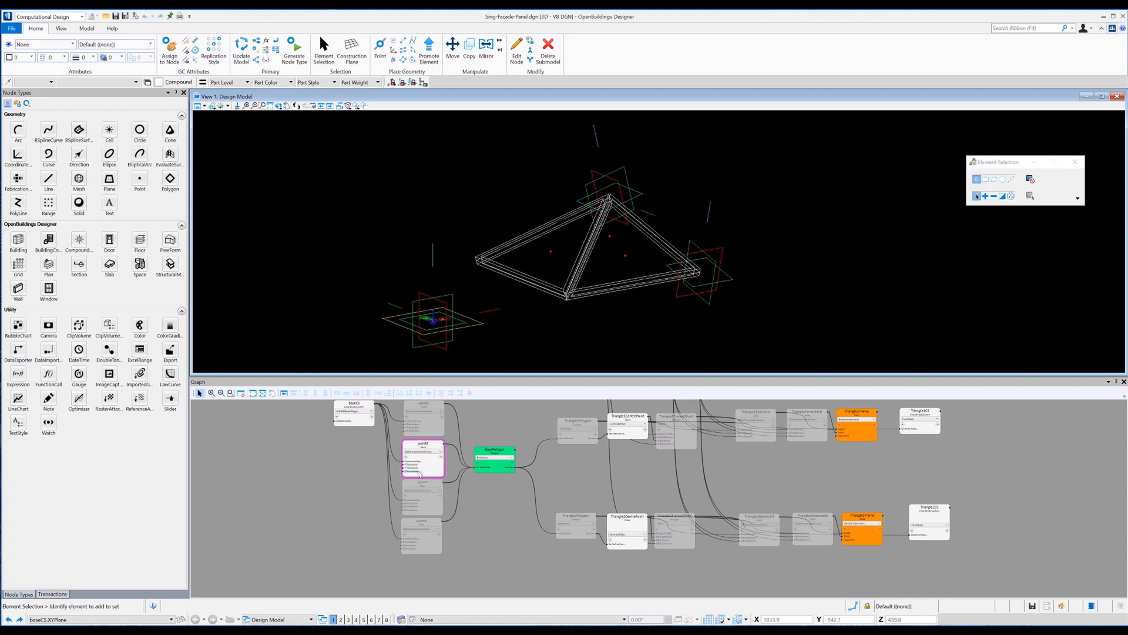
# Set point2's Z translation to 0
pyautogui.click(412, 472)
pyautogui.write('0')
pyautogui.press('Return')
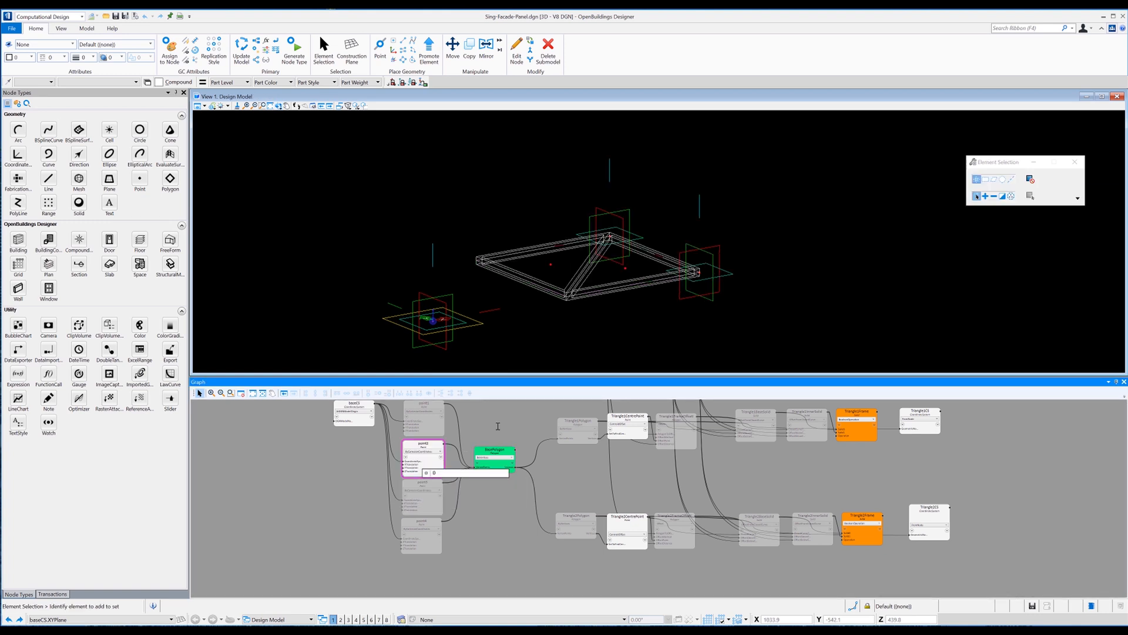
# Examine the triangle frames and their coordinate systems from several viewing angles
pyautogui.click(280, 106)
pyautogui.click(303, 115)
pyautogui.click(654, 228)
pyautogui.click(605, 249)
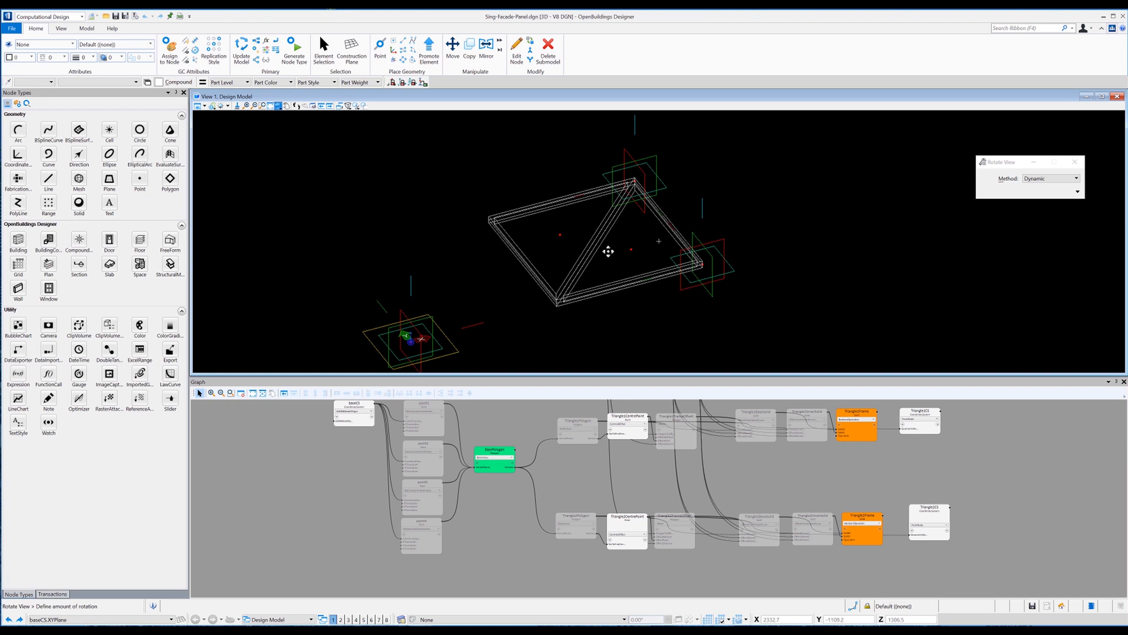
pyautogui.rightClick(693, 319)
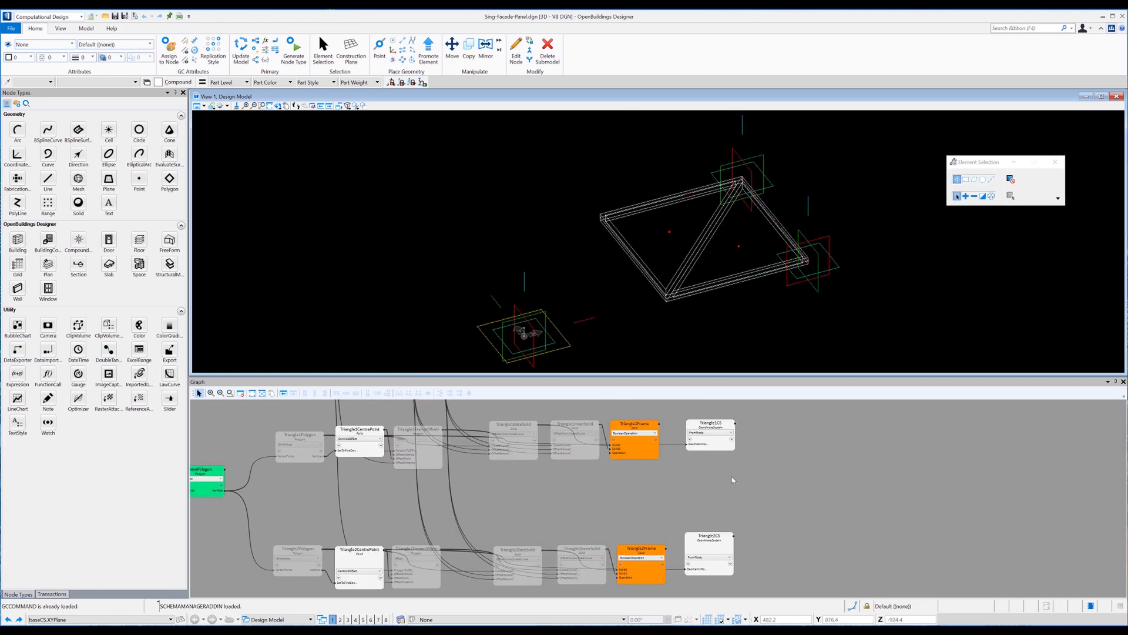
pyautogui.moveTo(802, 486); pyautogui.dragTo(733, 484, button='middle')
pyautogui.click(278, 106)
pyautogui.moveTo(488, 249); pyautogui.dragTo(640, 213)
pyautogui.rightClick(640, 214)
# Add a point node named Triangle1GlassOffsetPoint beside Triangle1CS, using the ByDirectionAndDistanceFromOrigin technique
pyautogui.click(139, 178)
pyautogui.click(699, 428)
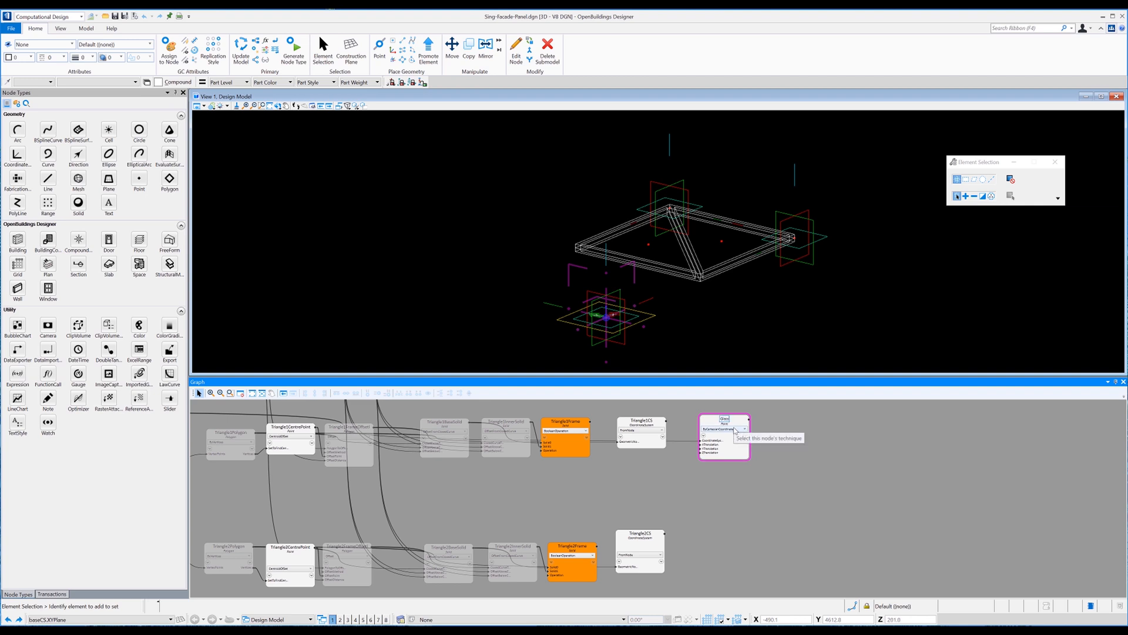
pyautogui.write('Triangle1')
pyautogui.press('Return')
pyautogui.moveTo(739, 449); pyautogui.dragTo(735, 442)
pyautogui.click(731, 422)
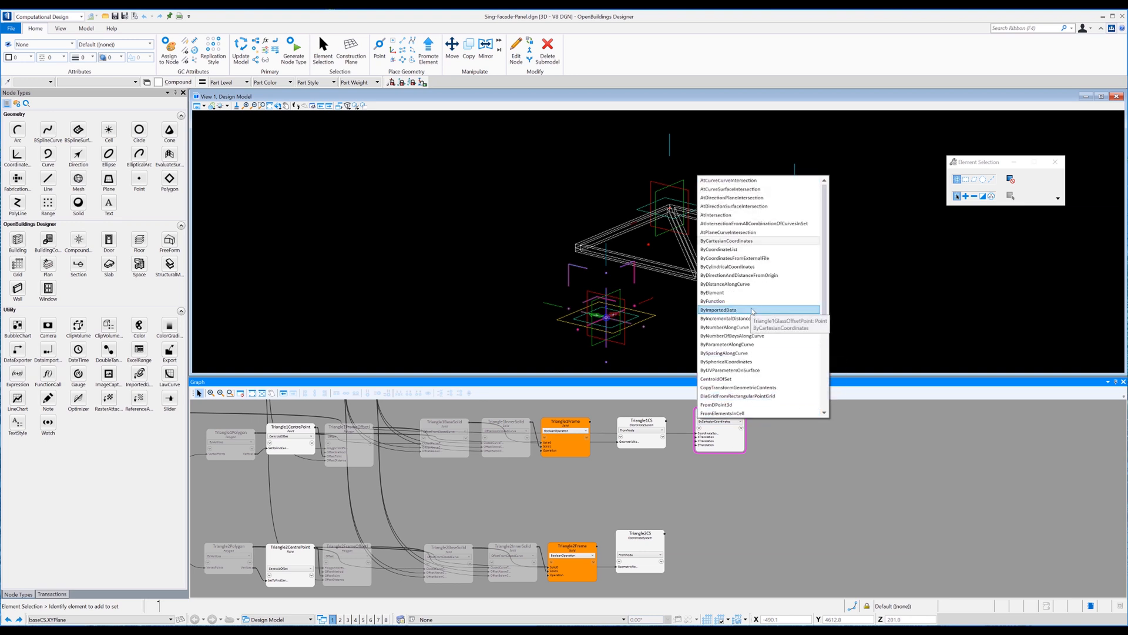
pyautogui.click(749, 276)
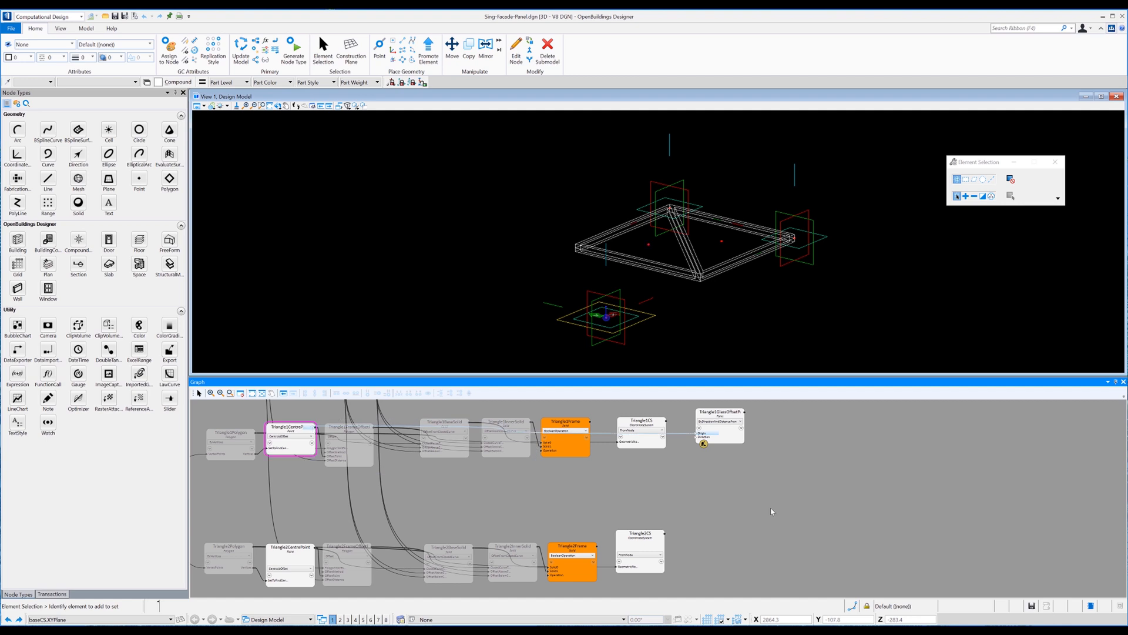
# Set Triangle1GlassOffsetPoint's origin to Triangle1CentrePoint and its direction to Triangle1CS
pyautogui.click(703, 438)
pyautogui.click(698, 436)
pyautogui.click(669, 135)
pyautogui.click(702, 437)
pyautogui.press('Return')
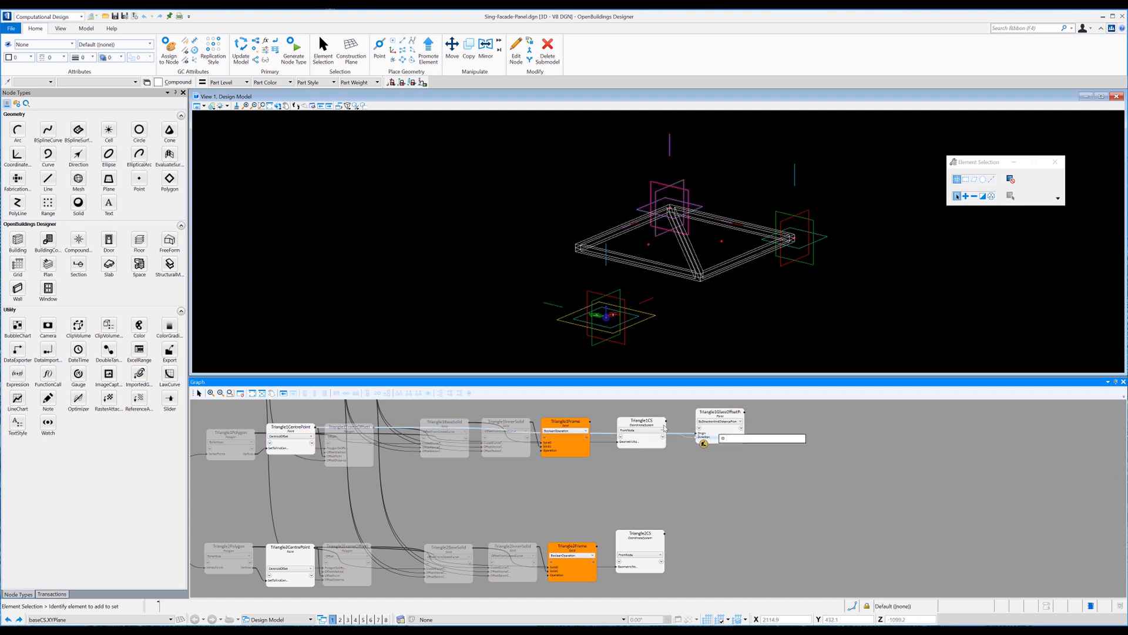
pyautogui.click(700, 431)
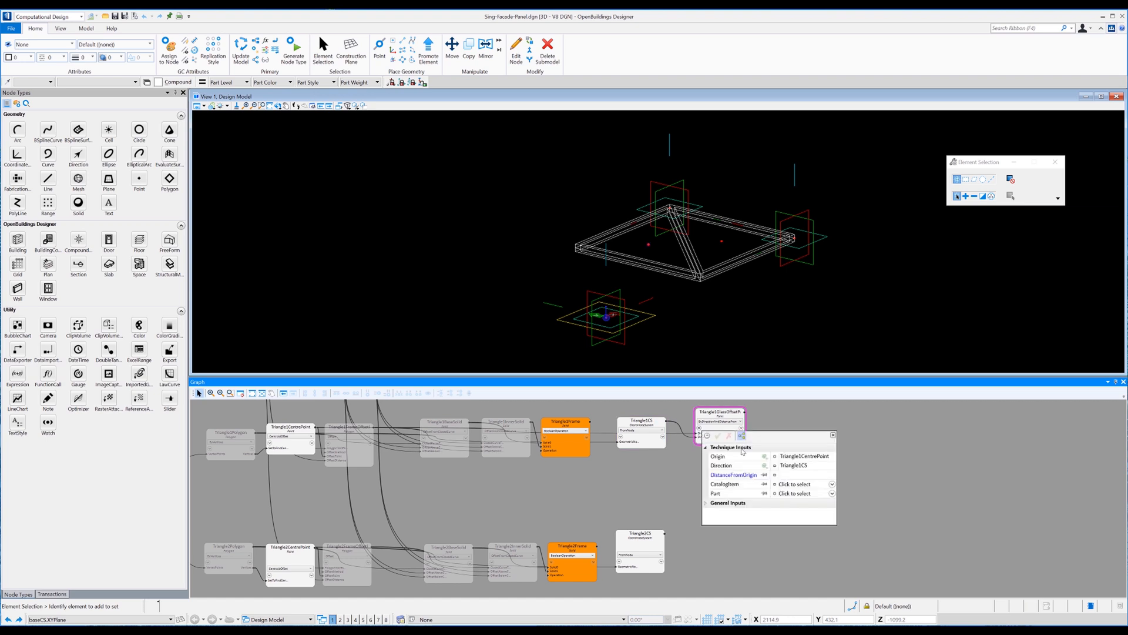
pyautogui.click(833, 436)
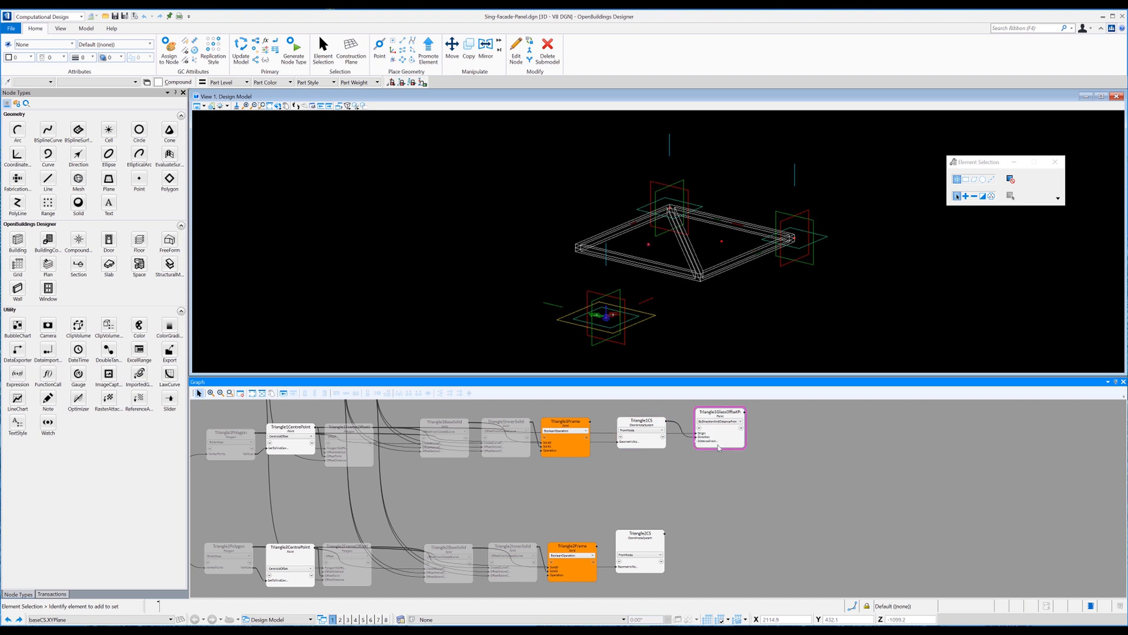
# Set Triangle1GlassOffsetPoint's distance from origin to GlassOffset and its direction to Triangle1CS.ZDirection
pyautogui.click(708, 441)
pyautogui.write('GlassOffset')
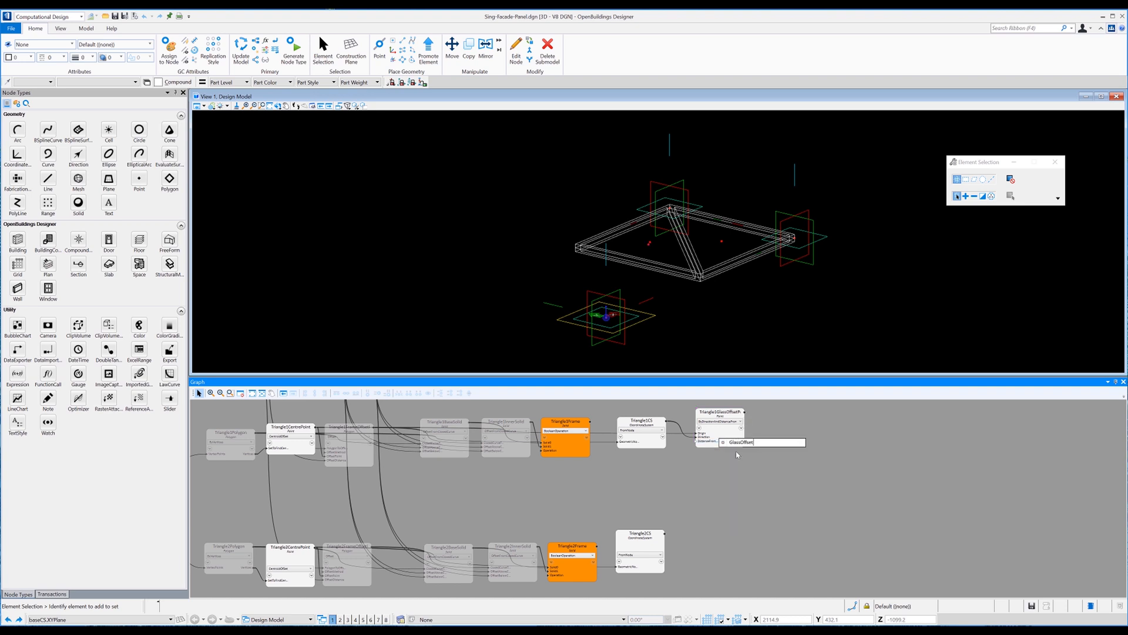
pyautogui.press('Return')
pyautogui.click(710, 436)
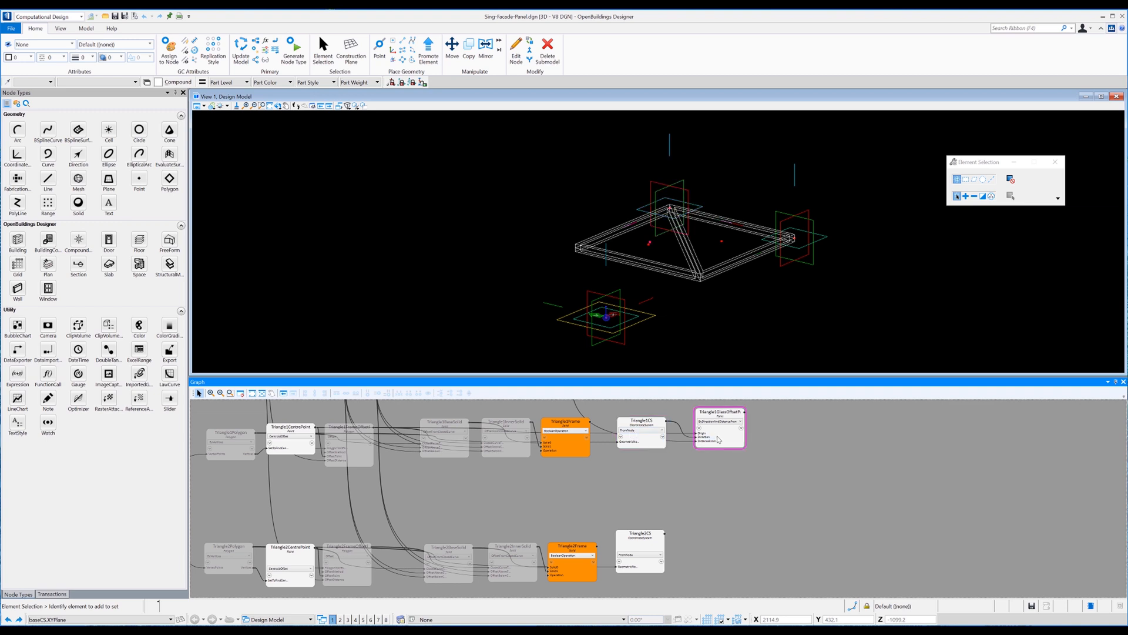
pyautogui.write('Triangle1CS.zd')
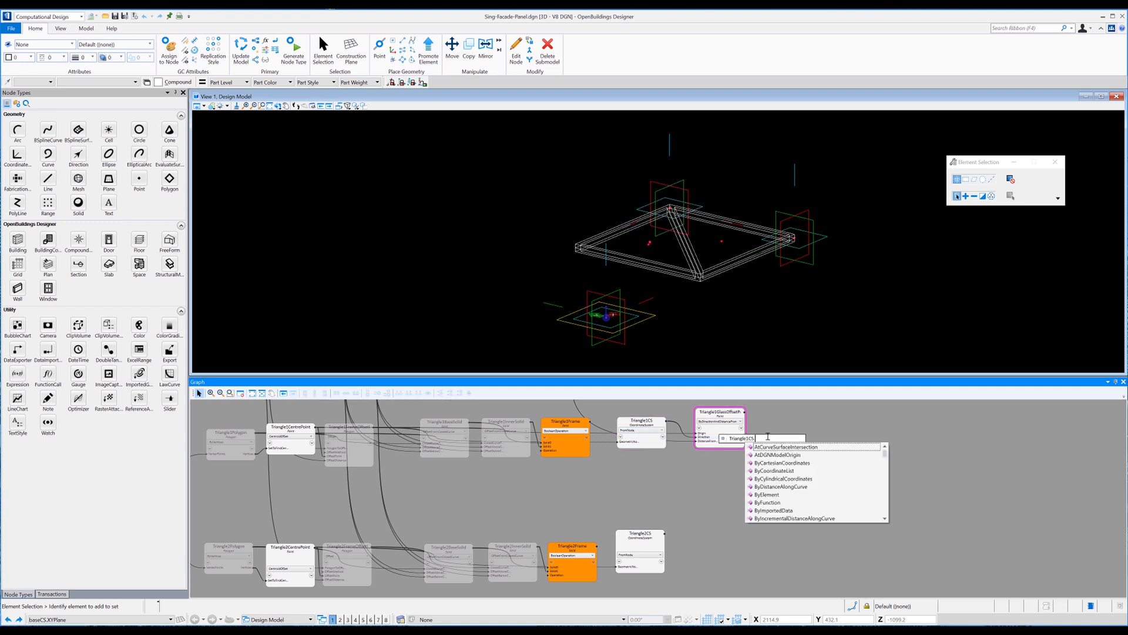
pyautogui.press('Tab')
pyautogui.press('Return')
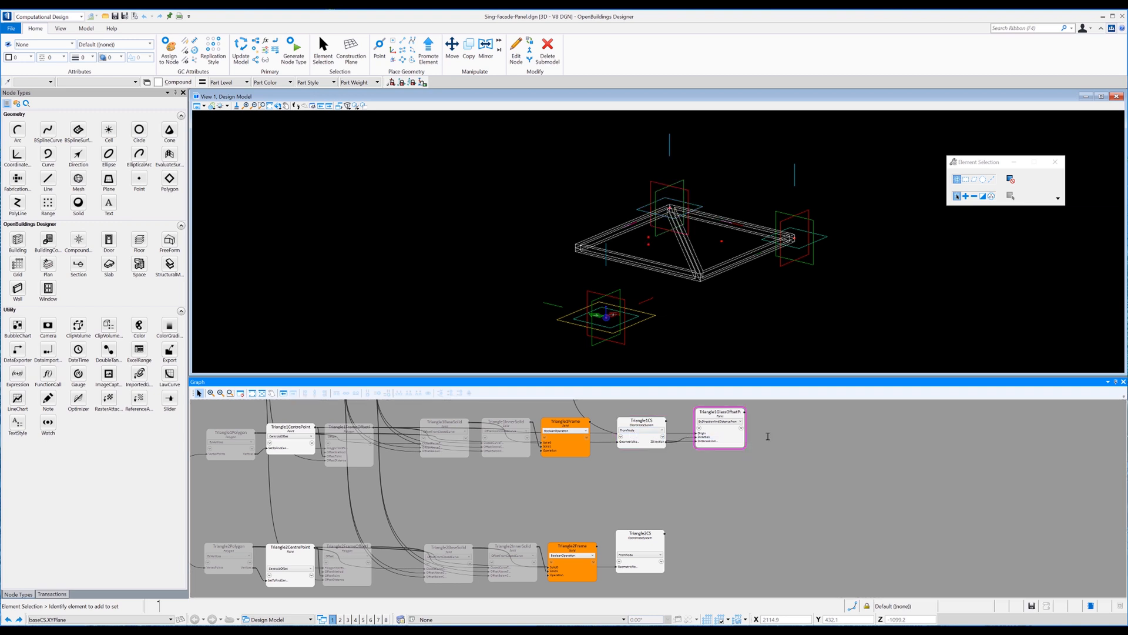
# Duplicate Triangle1GlassOffsetPoint into the second triangle's row and rename the copy Triangle2GlassOffsetPoint
pyautogui.rightClick(732, 437)
pyautogui.click(755, 294)
pyautogui.rightClick(716, 517)
pyautogui.click(733, 525)
pyautogui.moveTo(734, 530); pyautogui.dragTo(724, 537)
pyautogui.doubleClick(733, 529)
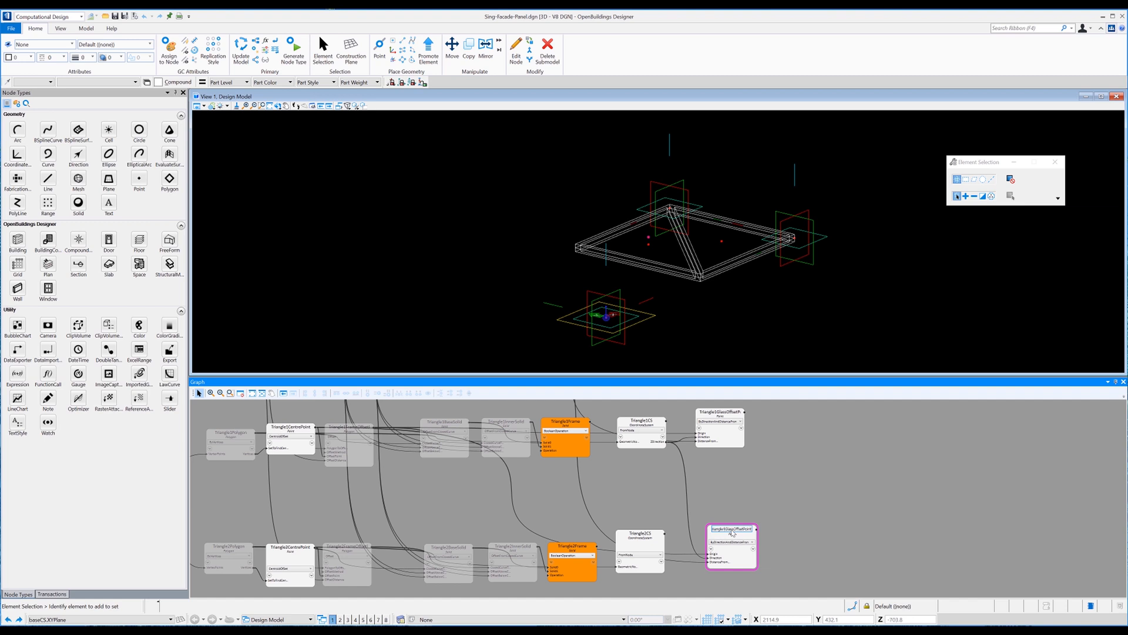
pyautogui.press('Return')
# Change Triangle2GlassOffsetPoint's origin to Triangle2CentrePoint and its direction to Triangle2CS.ZDirection
pyautogui.click(718, 555)
pyautogui.click(761, 555)
pyautogui.press('BackSpace')
pyautogui.write('2')
pyautogui.doubleClick(745, 569)
pyautogui.press('Return')
pyautogui.click(717, 558)
pyautogui.click(761, 559)
pyautogui.press('BackSpace')
pyautogui.press('Return')
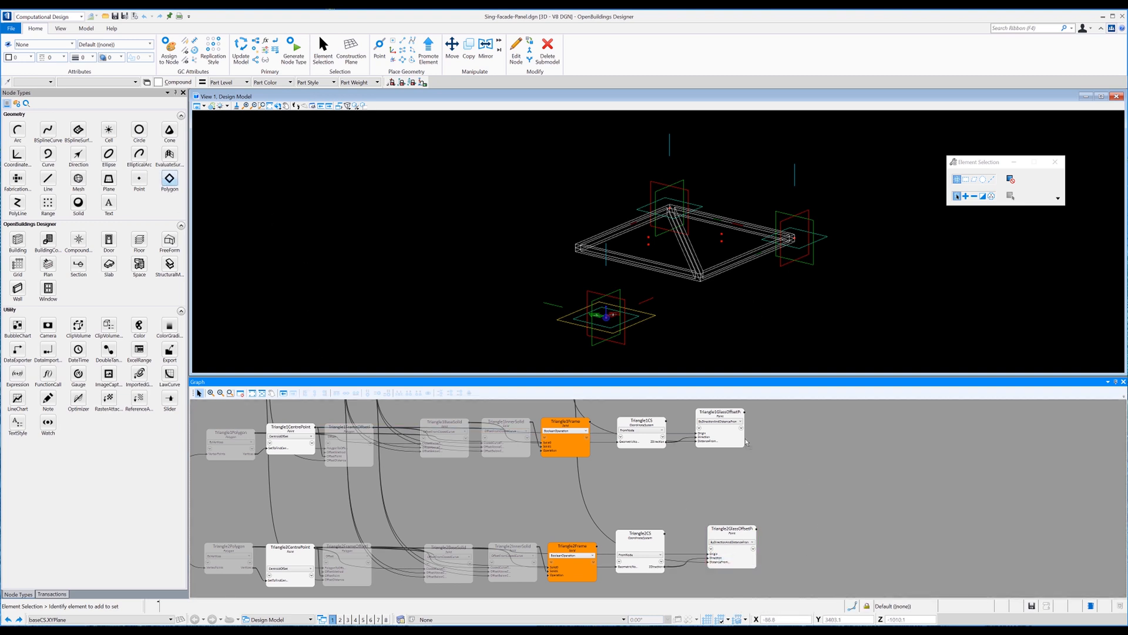
# Add a polygon node named Triangle1GlassPoly to the first row, using the CopyTransformGeometricContents technique
pyautogui.click(773, 421)
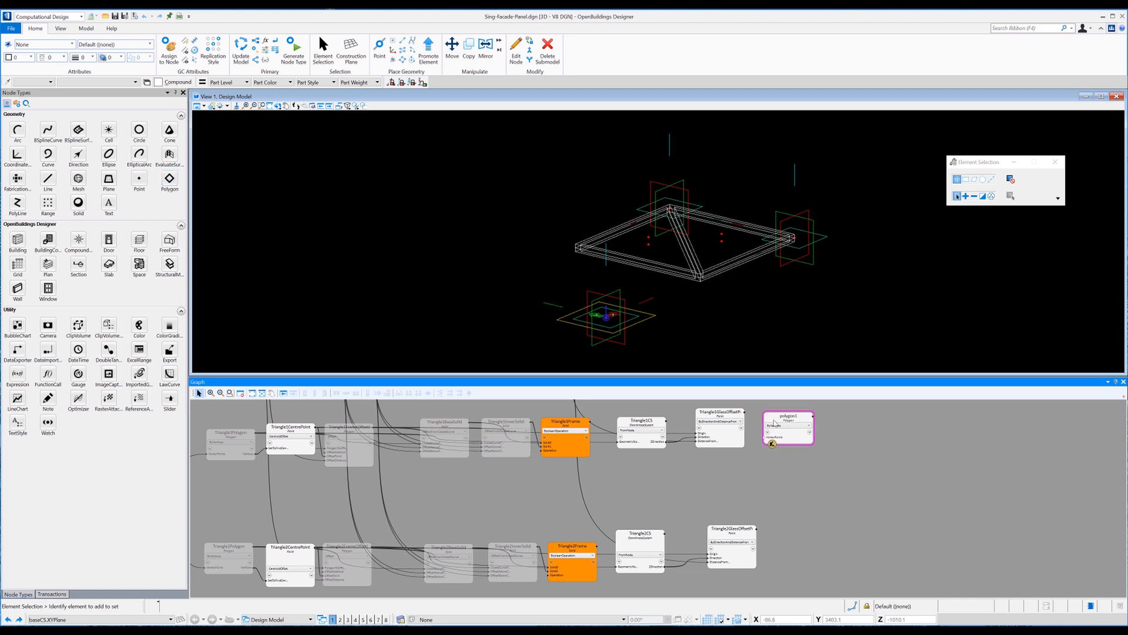
pyautogui.doubleClick(790, 418)
pyautogui.click(787, 425)
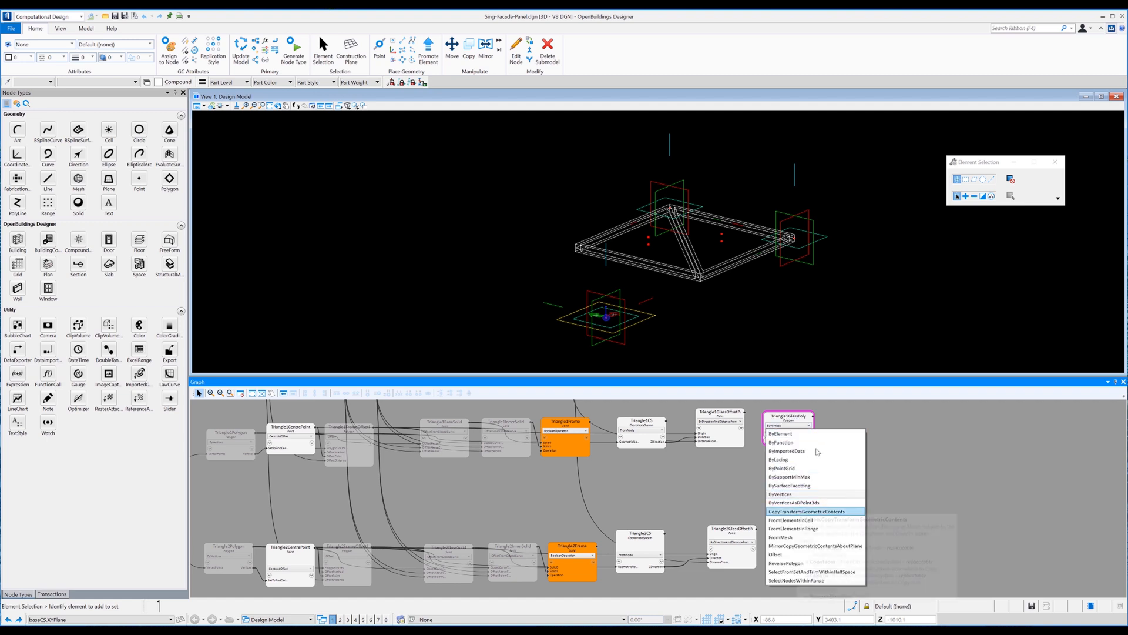
pyautogui.press('Return')
# Make Triangle1GlassPoly copy Triangle1Polygon from Triangle1CentrePoint to Triangle1GlassOffsetPoint
pyautogui.moveTo(765, 440); pyautogui.dragTo(300, 477)
pyautogui.moveTo(301, 478); pyautogui.dragTo(381, 483, button='middle')
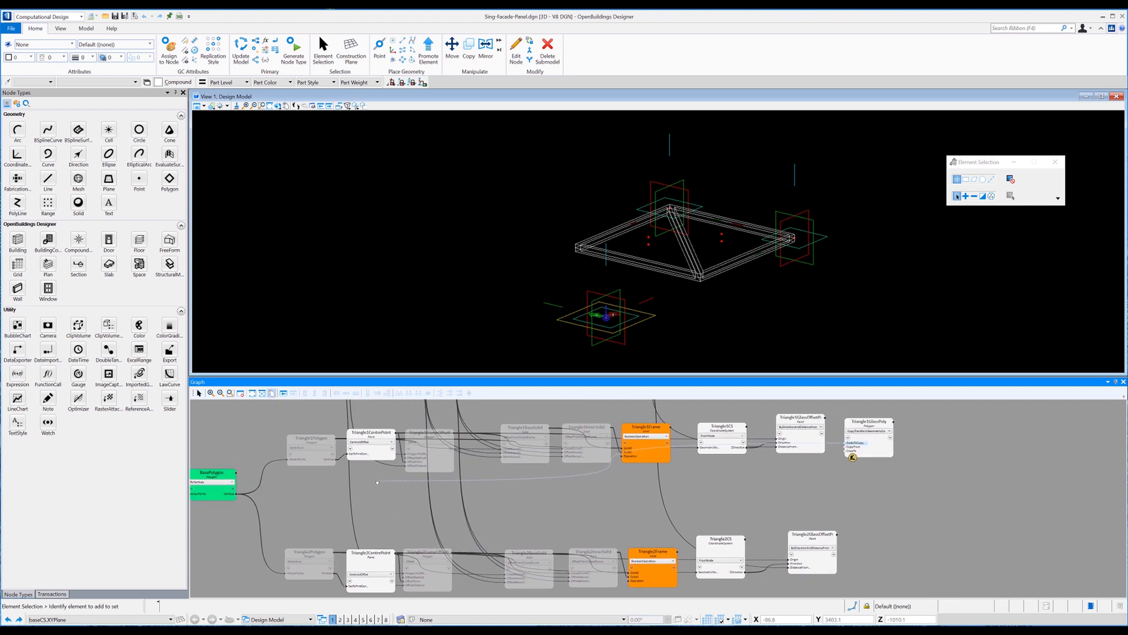
pyautogui.click(333, 440)
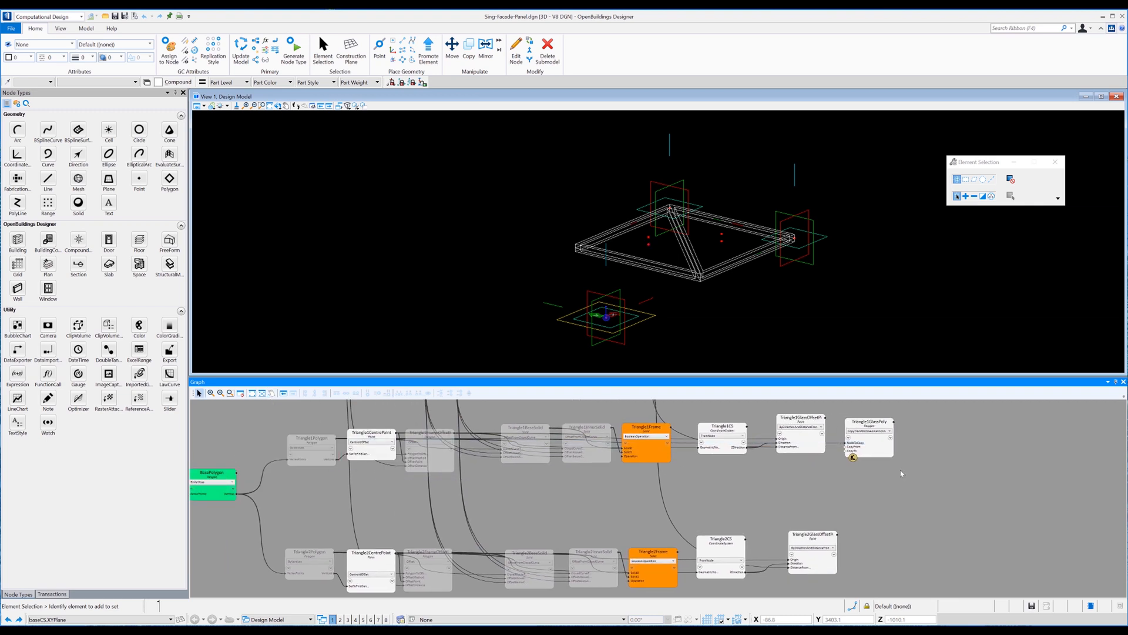
pyautogui.moveTo(844, 447); pyautogui.dragTo(393, 436)
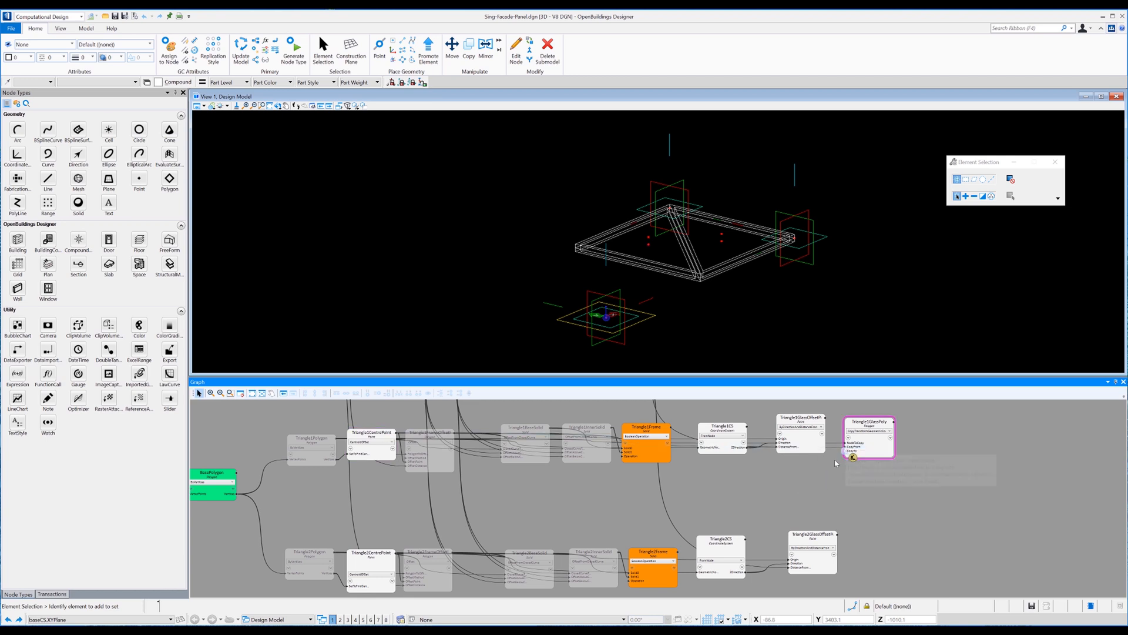
pyautogui.click(821, 417)
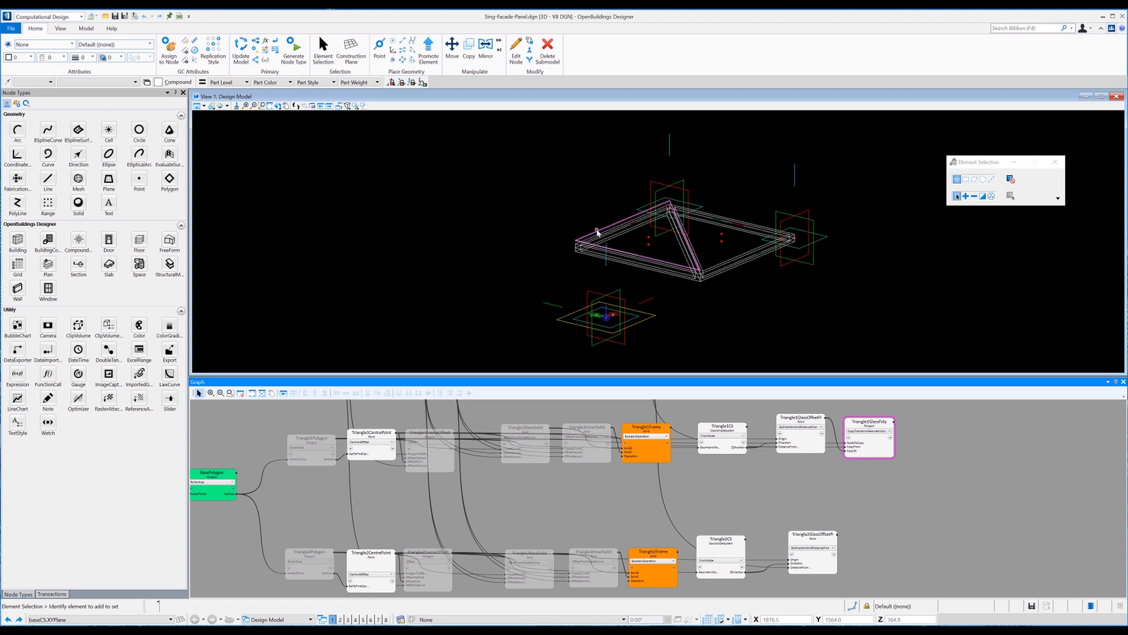
# Duplicate Triangle1GlassPoly into the second triangle's row and rename the copy Triangle2GlassPoly
pyautogui.rightClick(875, 447)
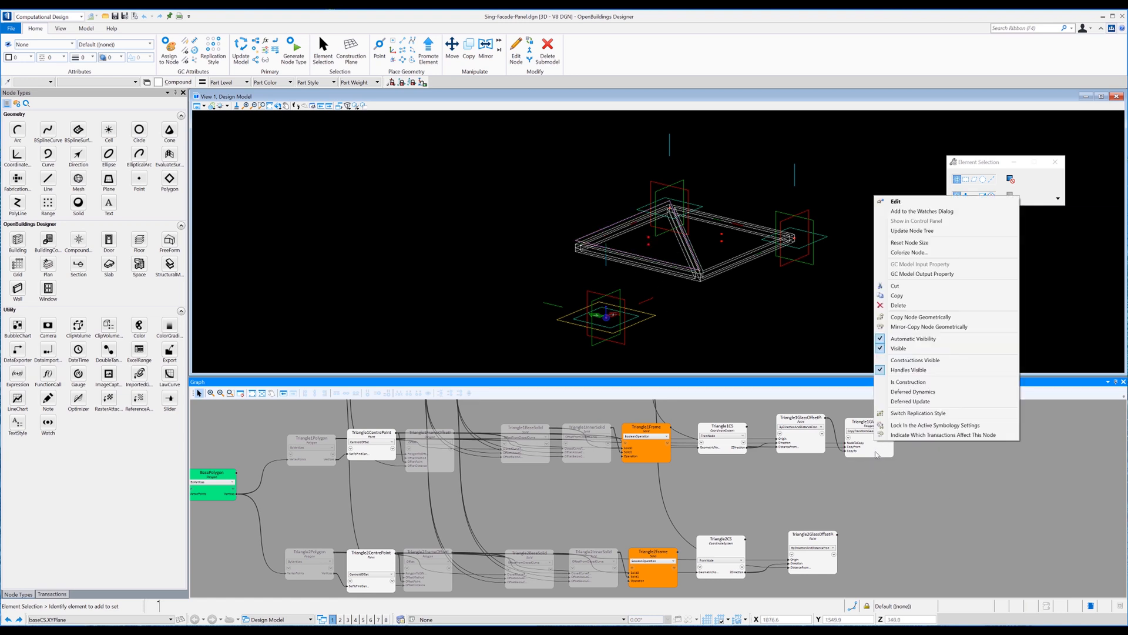
pyautogui.click(898, 295)
pyautogui.moveTo(864, 516); pyautogui.dragTo(830, 470, button='middle')
pyautogui.rightClick(833, 481)
pyautogui.click(845, 490)
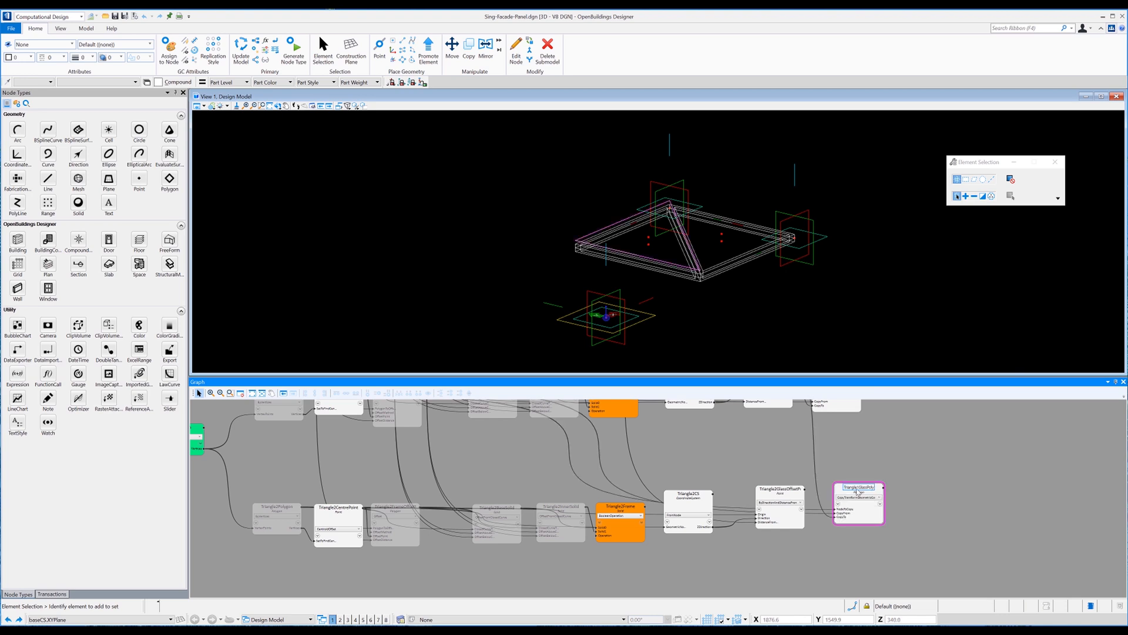
pyautogui.press('BackSpace')
pyautogui.write('2')
pyautogui.press('Return')
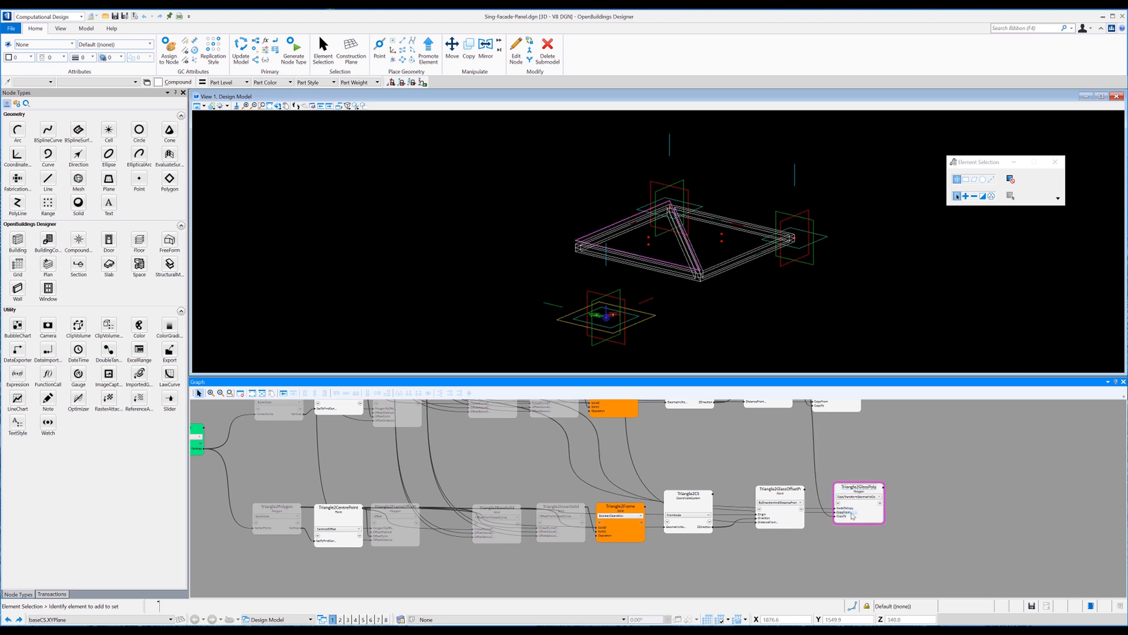
# Make Triangle2GlassPoly copy Triangle2Polygon from Triangle2CentrePoint to Triangle2GlassOffsetPoint
pyautogui.moveTo(847, 509)
pyautogui.click(889, 512)
pyautogui.press('BackSpace')
pyautogui.write('2')
pyautogui.press('Return')
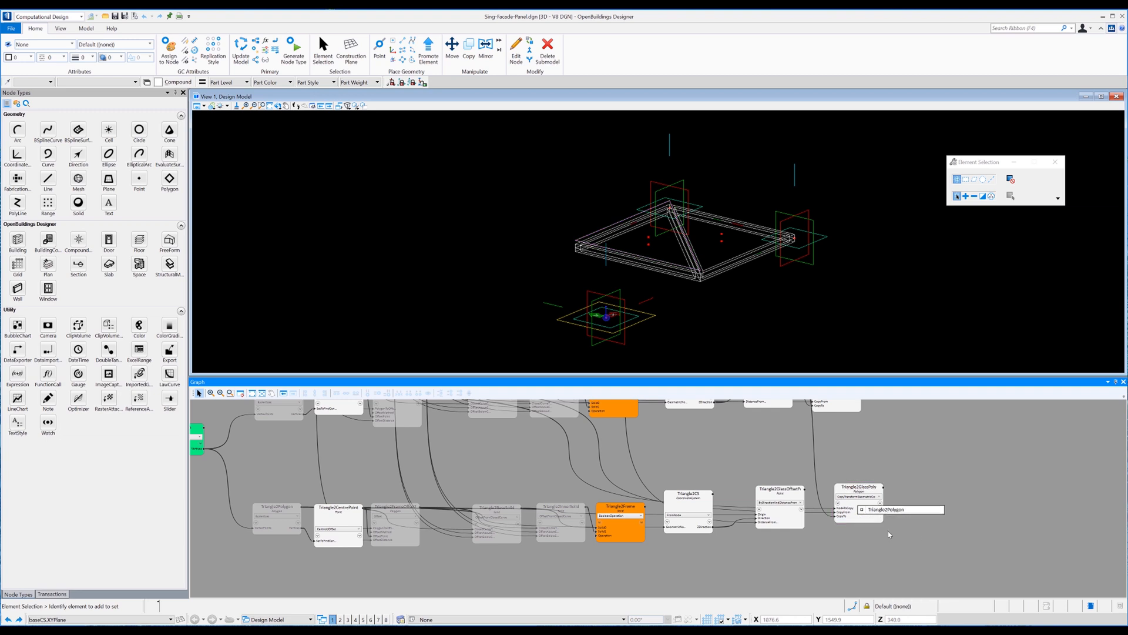
pyautogui.moveTo(844, 512)
pyautogui.click(888, 514)
pyautogui.press('BackSpace')
pyautogui.write('2')
pyautogui.press('Return')
pyautogui.moveTo(843, 517)
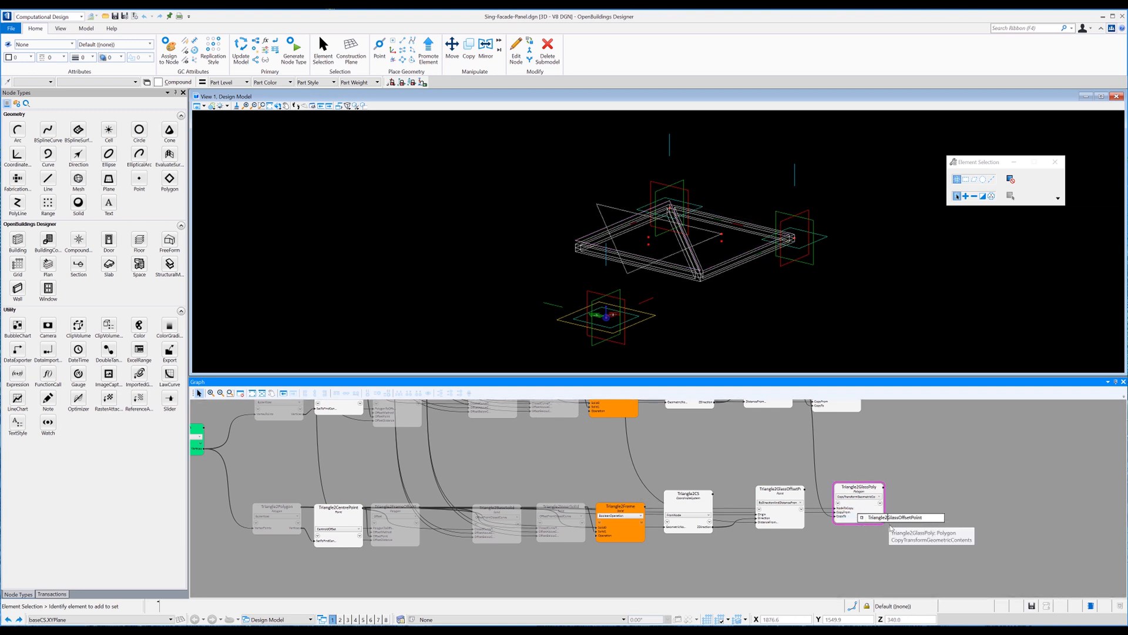
pyautogui.press('Return')
# Add a solid node beside Triangle1GlassPoly and name it Triangle1Glass
pyautogui.moveTo(939, 478); pyautogui.dragTo(874, 518, button='middle')
pyautogui.moveTo(793, 530); pyautogui.dragTo(785, 529)
pyautogui.click(862, 481)
pyautogui.click(78, 202)
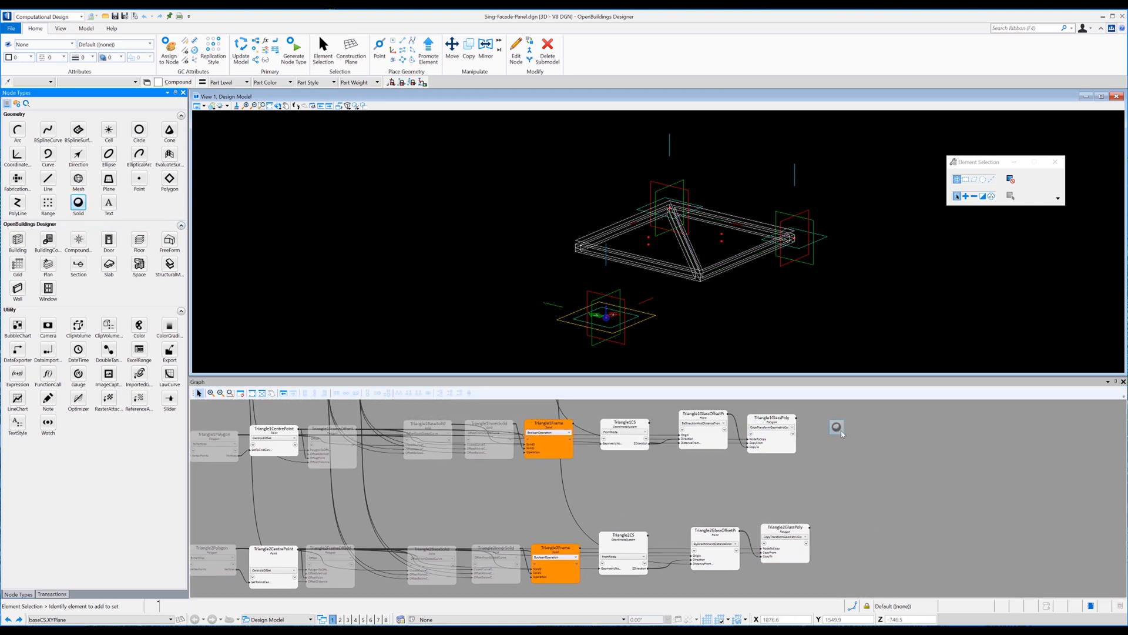
pyautogui.click(839, 430)
pyautogui.doubleClick(837, 422)
pyautogui.write('T')
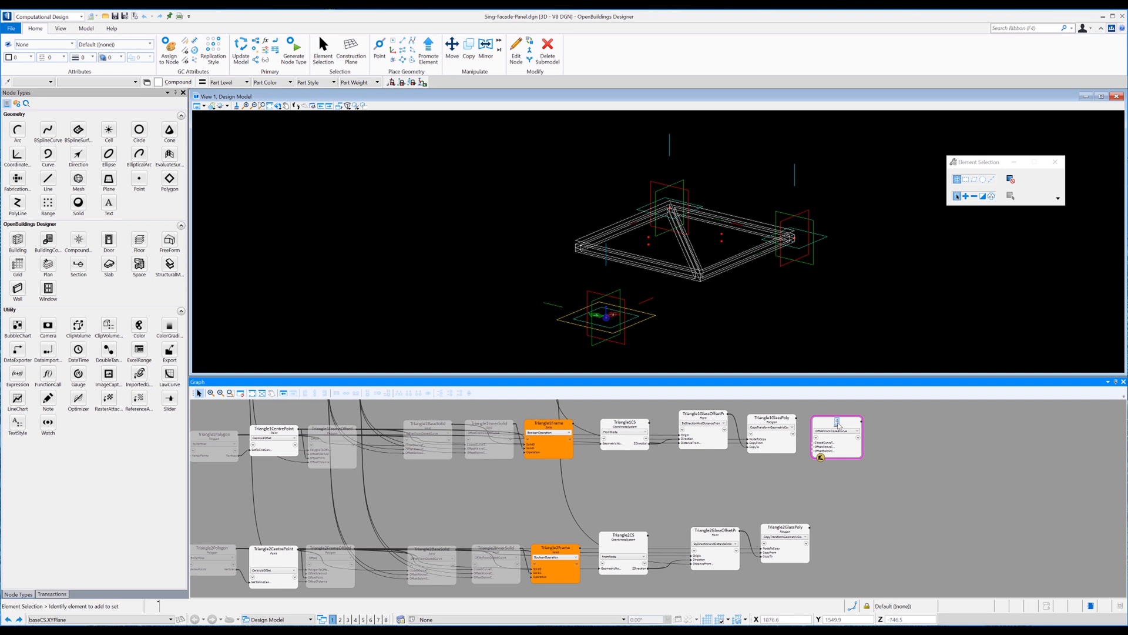
pyautogui.write('lass')
pyautogui.press('BackSpace')
pyautogui.press('BackSpace')
pyautogui.press('BackSpace')
pyautogui.press('BackSpace')
pyautogui.press('BackSpace')
pyautogui.write('Triangle1Glass')
pyautogui.press('Return')
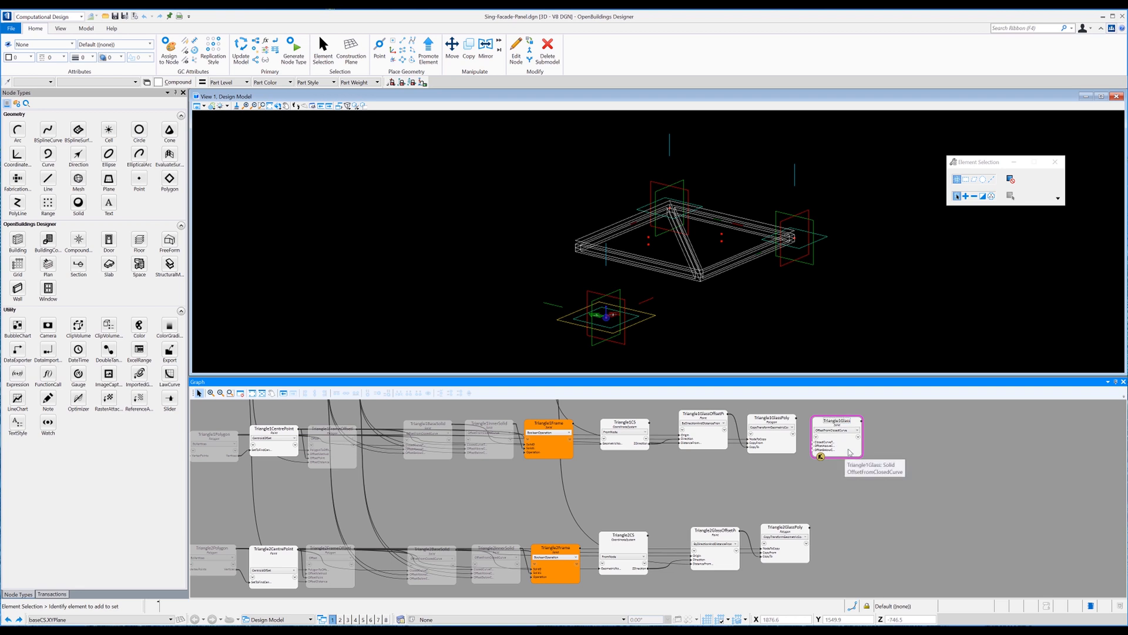
# Duplicate Triangle1Glass into the second triangle's row and rename the copy Triangle2Glass
pyautogui.rightClick(848, 449)
pyautogui.click(871, 302)
pyautogui.rightClick(845, 524)
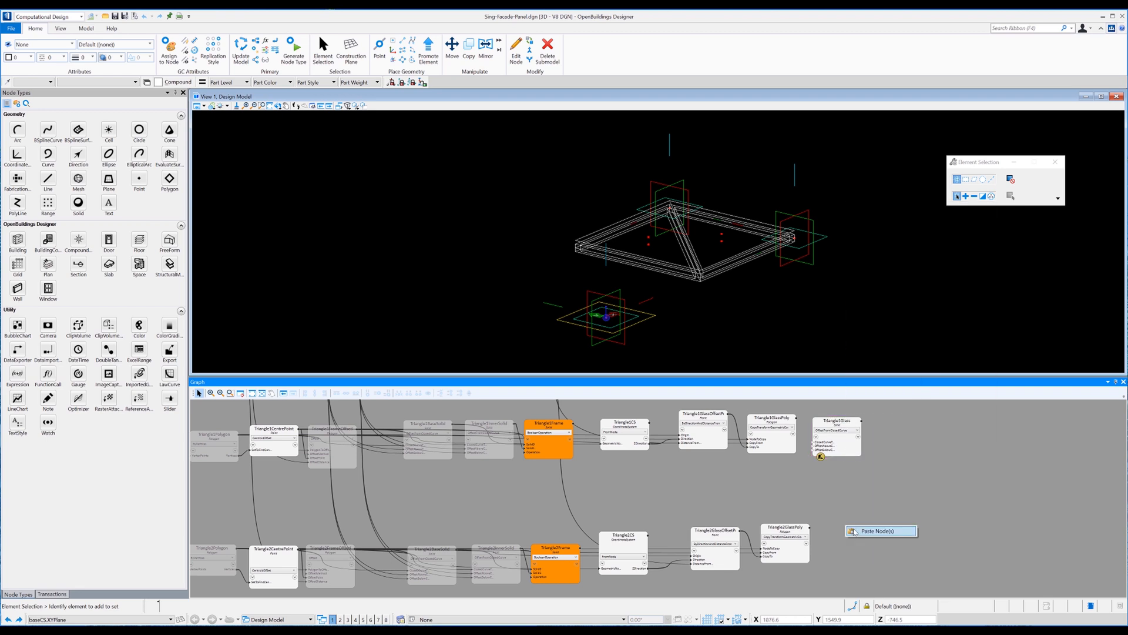
pyautogui.click(869, 531)
pyautogui.press('Right')
pyautogui.press('BackSpace')
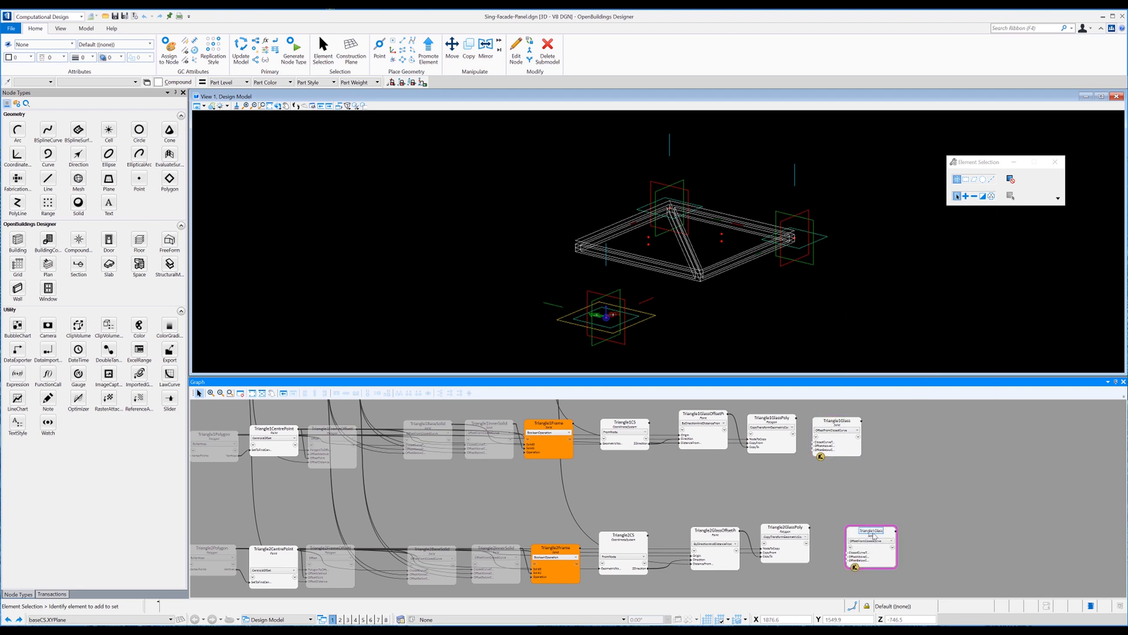
pyautogui.press('Left')
pyautogui.press('Left')
pyautogui.press('Left')
pyautogui.press('Left')
pyautogui.press('Left')
pyautogui.press('BackSpace')
pyautogui.write('2')
pyautogui.press('Return')
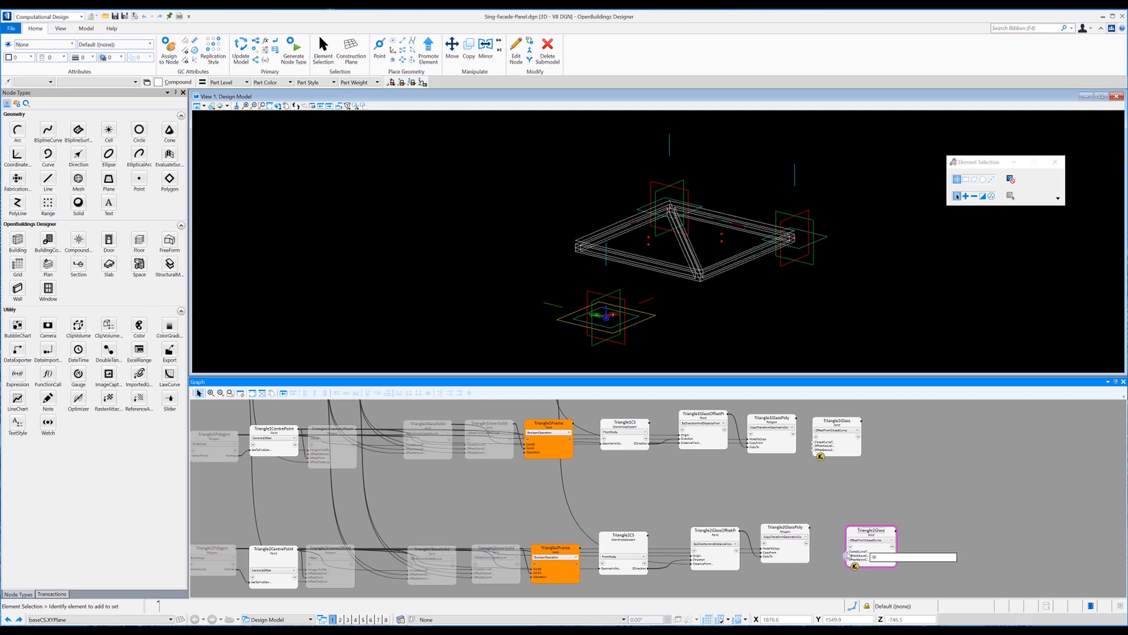
# Use each row's glass polygon as its glass solid's closed curve and set both Triangle1Glass offsets to GlassThickness/2
pyautogui.moveTo(809, 527); pyautogui.dragTo(847, 551)
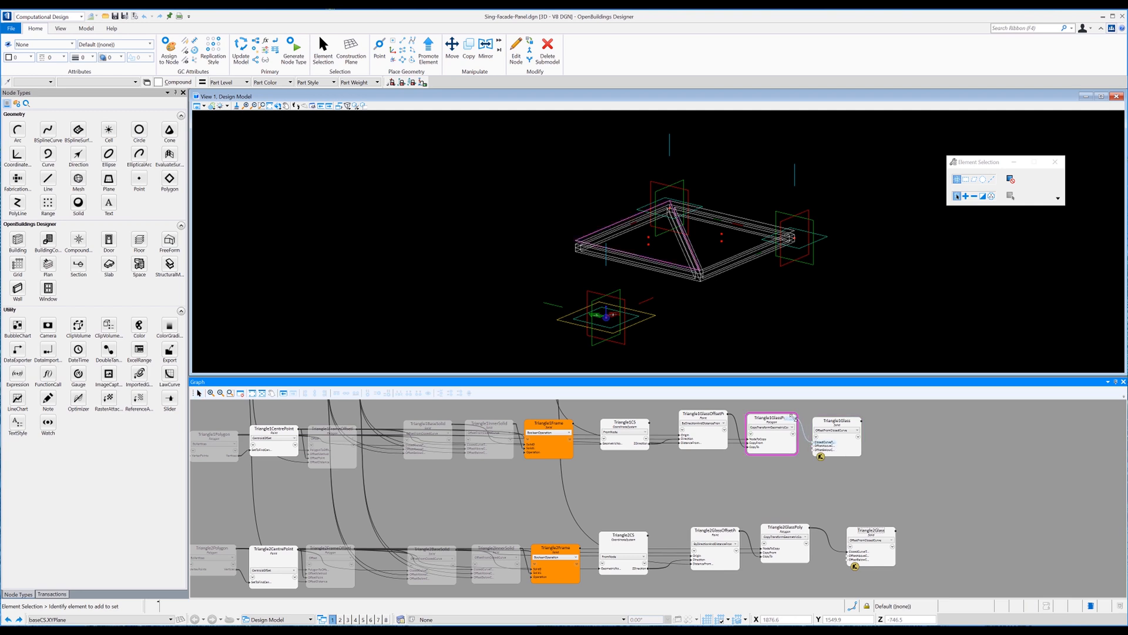
pyautogui.moveTo(797, 434); pyautogui.dragTo(814, 442)
pyautogui.doubleClick(839, 445)
pyautogui.write('Glassthic')
pyautogui.press('Tab')
pyautogui.write('/2')
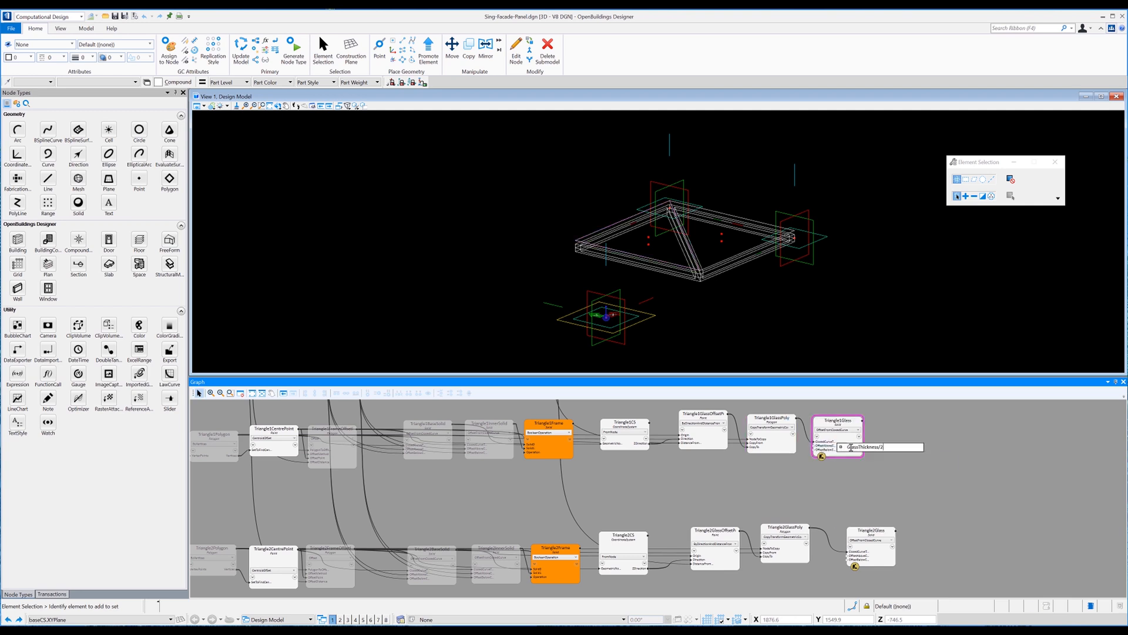
pyautogui.moveTo(891, 446); pyautogui.dragTo(832, 448)
pyautogui.hotkey('ctrl', 'c')
pyautogui.press('Return')
pyautogui.doubleClick(835, 450)
pyautogui.hotkey('ctrl', 'v')
pyautogui.press('Return')
# Set both Triangle2Glass offsets to GlassThickness/2 and move the node closer to Triangle2GlassPoly
pyautogui.doubleClick(867, 556)
pyautogui.hotkey('ctrl', 'v')
pyautogui.press('Return')
pyautogui.doubleClick(887, 560)
pyautogui.hotkey('ctrl', 'v')
pyautogui.press('Return')
pyautogui.moveTo(852, 531); pyautogui.dragTo(830, 530)
# Colour the Triangle1Glass and Triangle2Glass nodes orange to match the frame nodes
pyautogui.moveTo(932, 551); pyautogui.dragTo(854, 452)
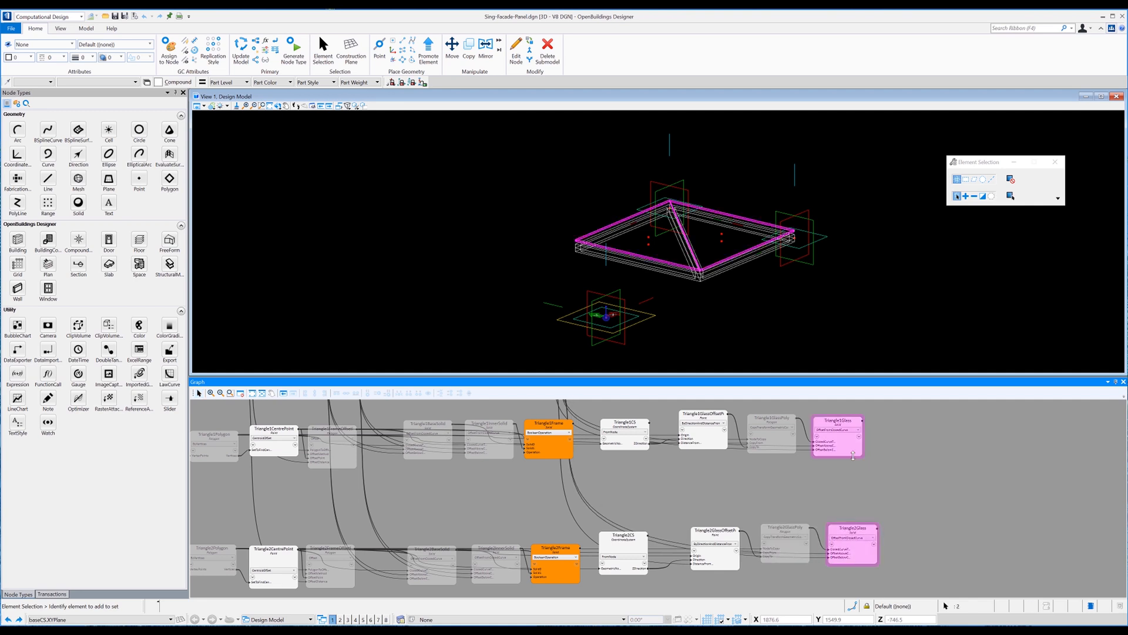
pyautogui.rightClick(556, 456)
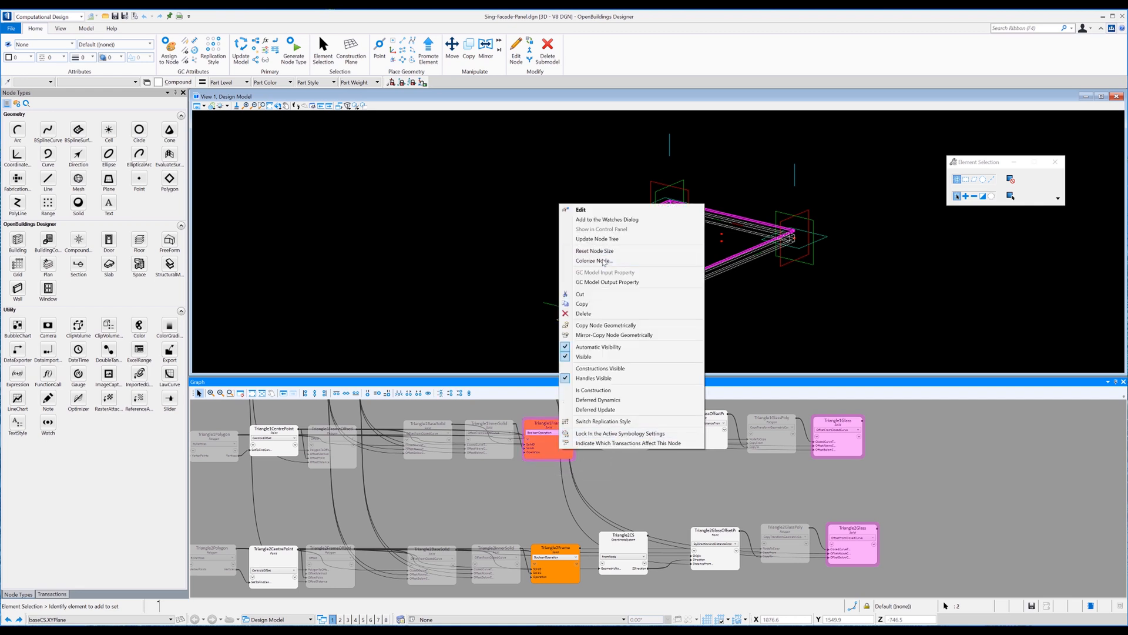
pyautogui.click(595, 260)
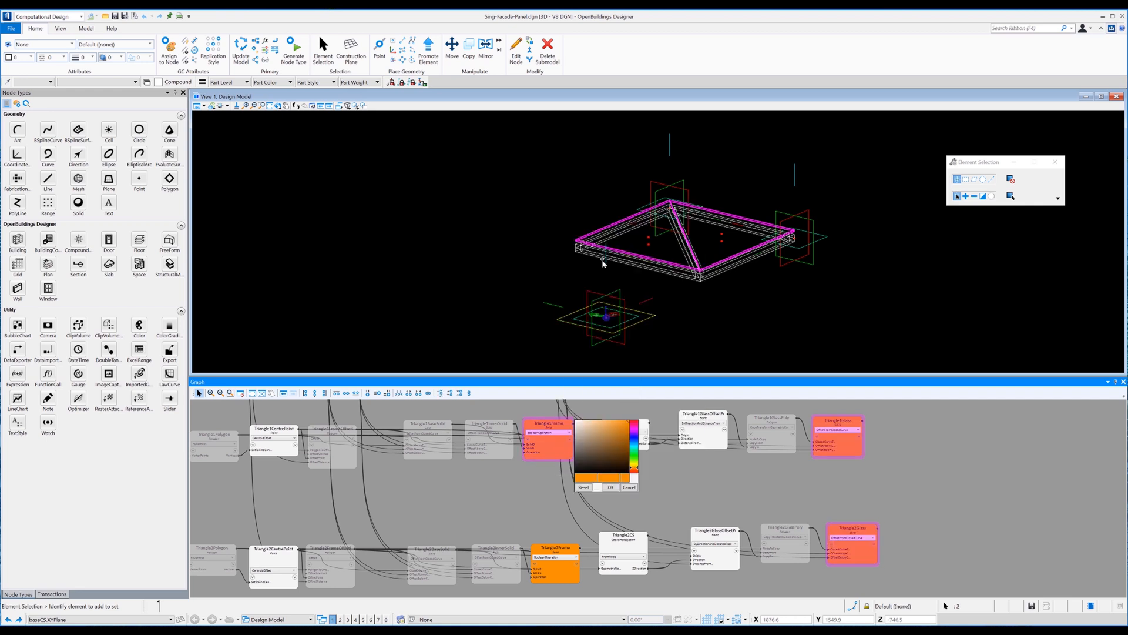
pyautogui.click(612, 488)
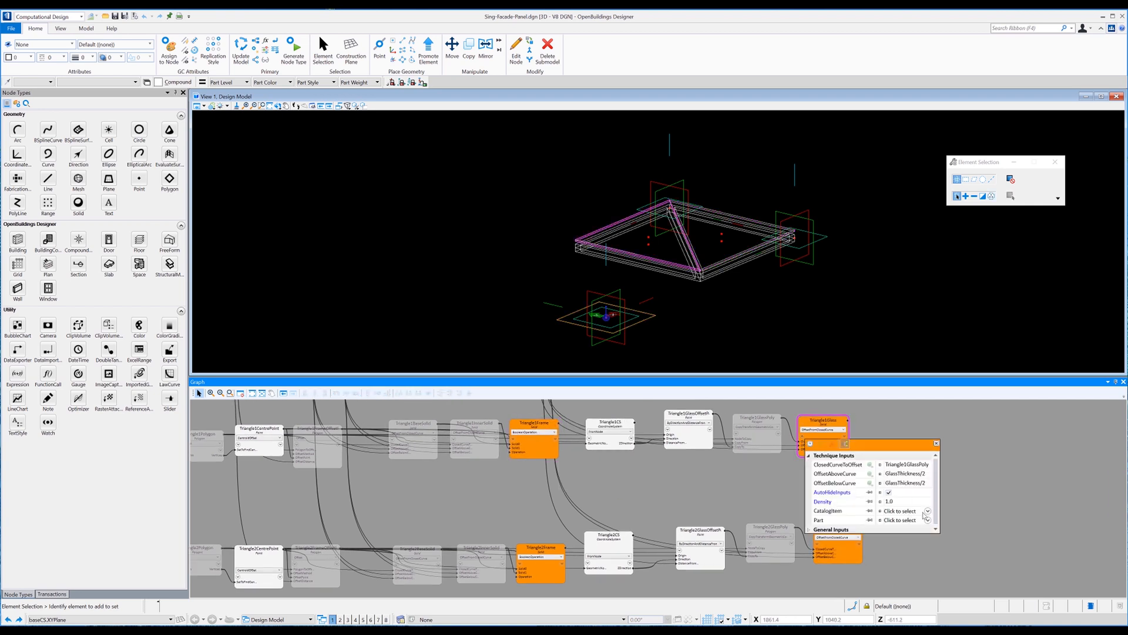
# Assign a part to the Triangle1Glass solid and then to the Triangle2Glass solid
pyautogui.click(928, 520)
pyautogui.click(893, 423)
pyautogui.click(932, 438)
pyautogui.click(937, 443)
pyautogui.click(817, 546)
pyautogui.click(942, 528)
pyautogui.click(907, 433)
pyautogui.click(949, 452)
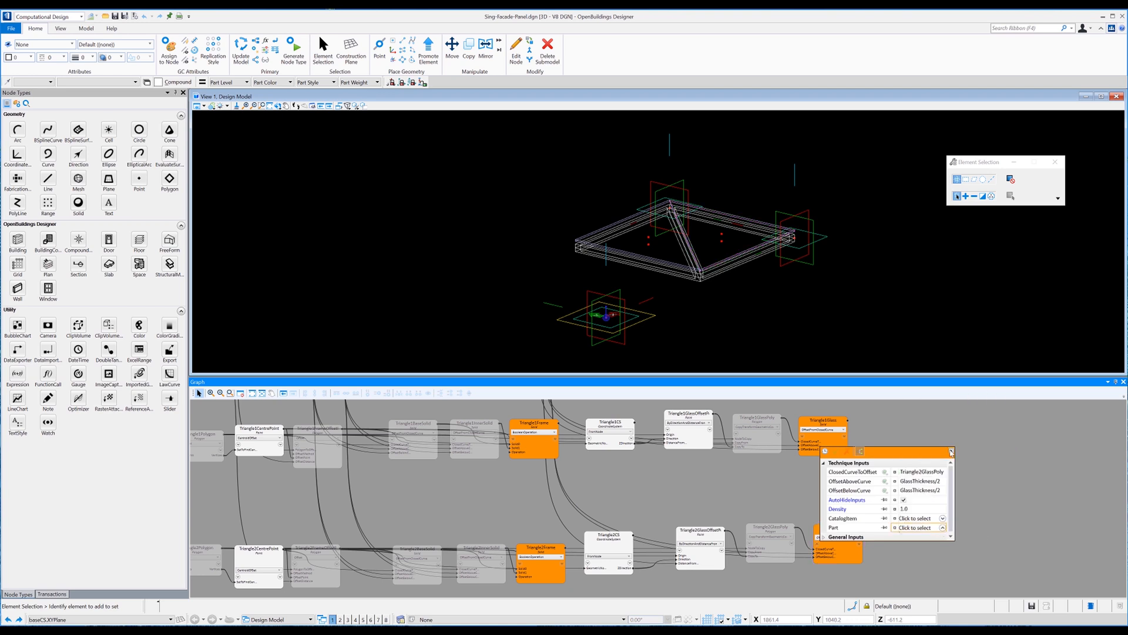
pyautogui.click(951, 452)
# Assign a part from the CurtainWall category to the Triangle1Frame solid
pyautogui.click(520, 441)
pyautogui.click(646, 513)
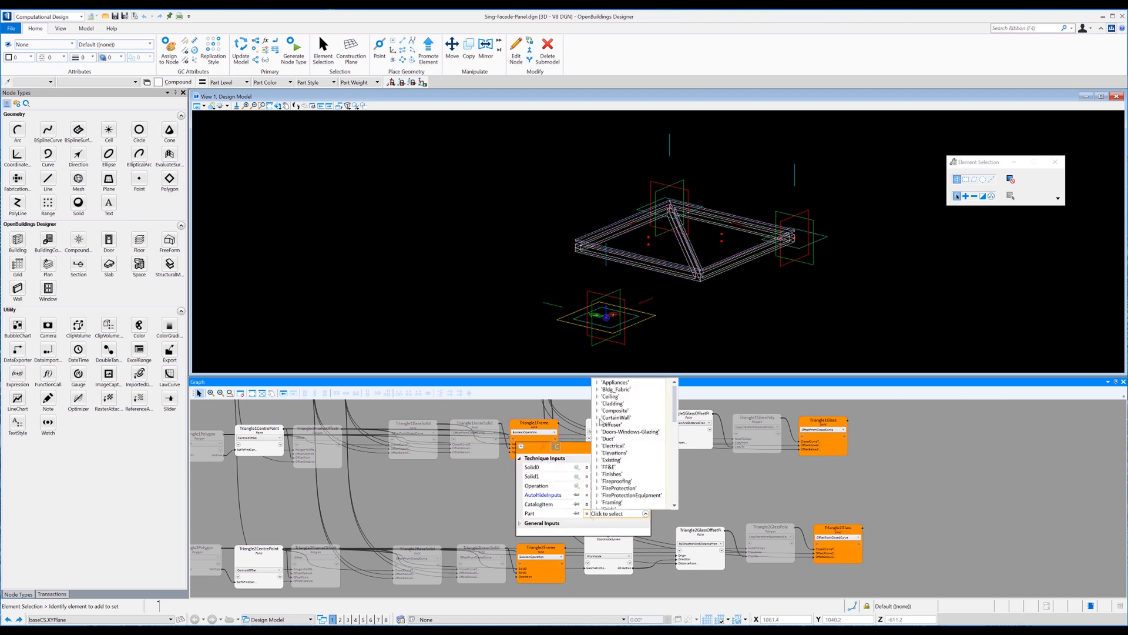
pyautogui.doubleClick(567, 472)
pyautogui.click(711, 264)
pyautogui.click(647, 446)
pyautogui.click(514, 439)
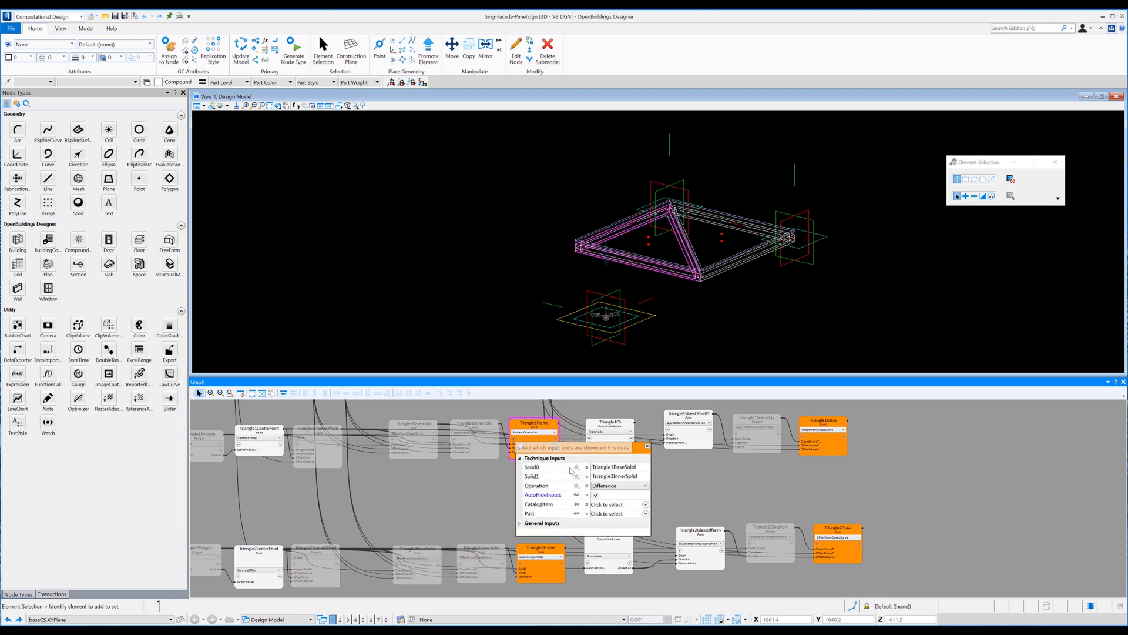
pyautogui.click(646, 513)
pyautogui.scroll(-1, 617, 435)
pyautogui.click(598, 395)
pyautogui.click(640, 412)
pyautogui.click(647, 446)
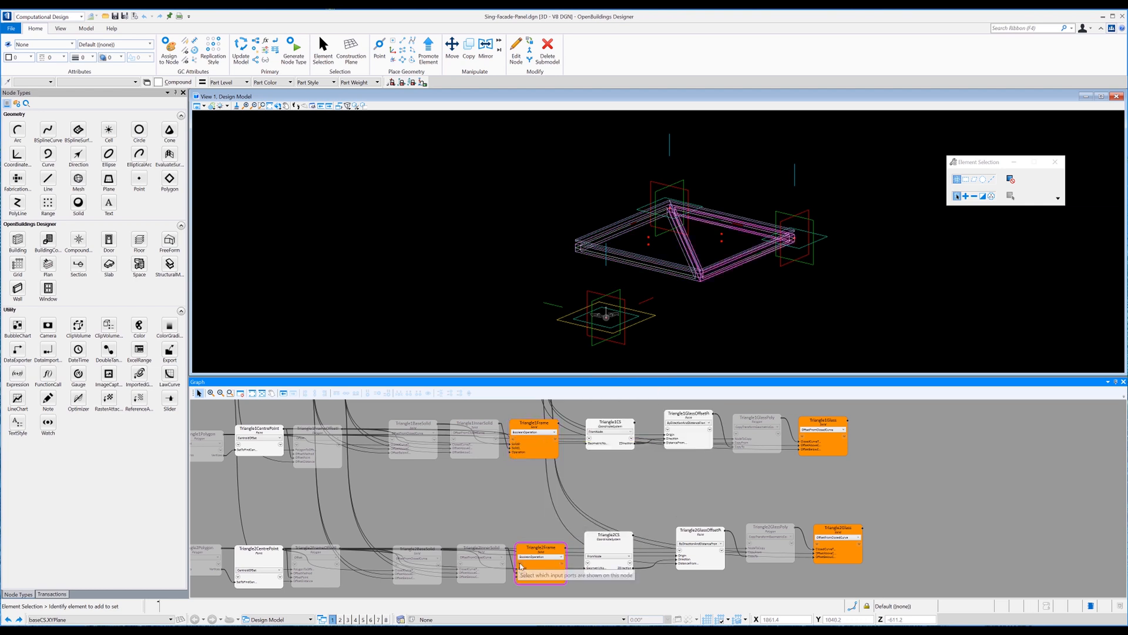
# Assign a CurtainWall part to the Triangle2Frame solid as well
pyautogui.click(520, 564)
pyautogui.click(652, 537)
pyautogui.click(605, 442)
pyautogui.click(647, 458)
pyautogui.click(655, 470)
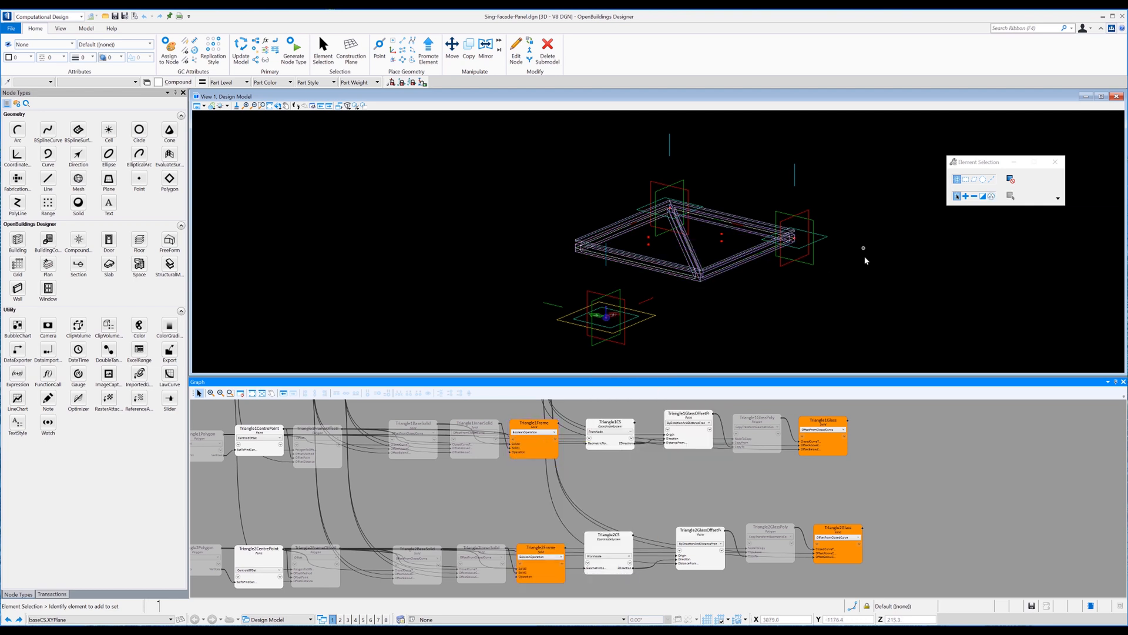
# Switch the 3D model view from wireframe to a shaded display style with visible edges
pyautogui.keyDown('shift'); pyautogui.rightClick(866, 258); pyautogui.keyUp('shift')
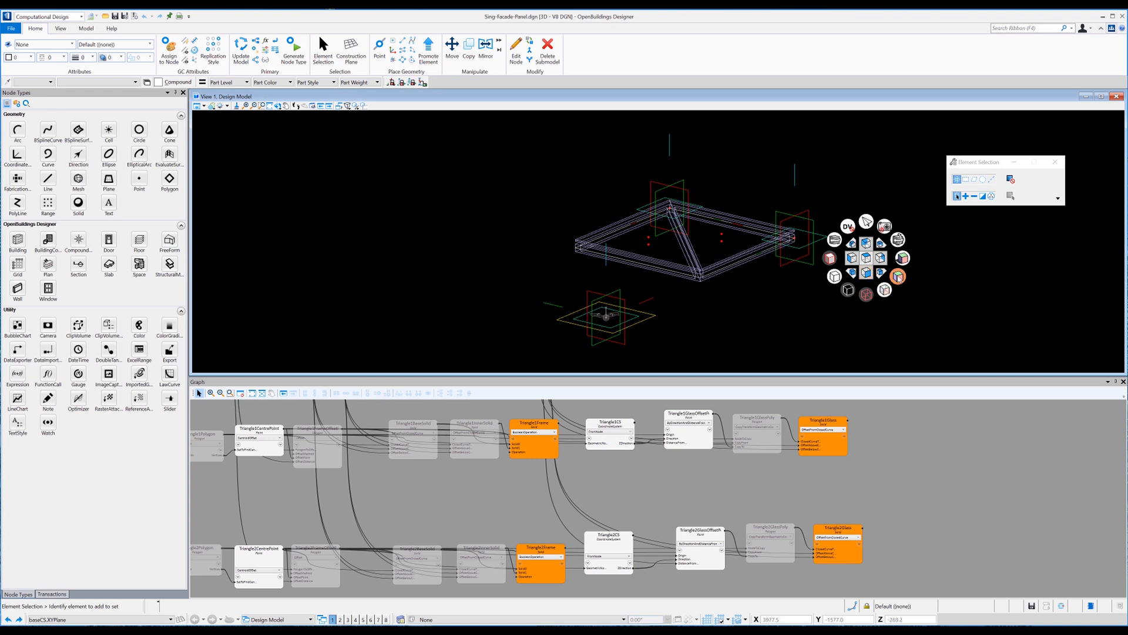
pyautogui.click(898, 276)
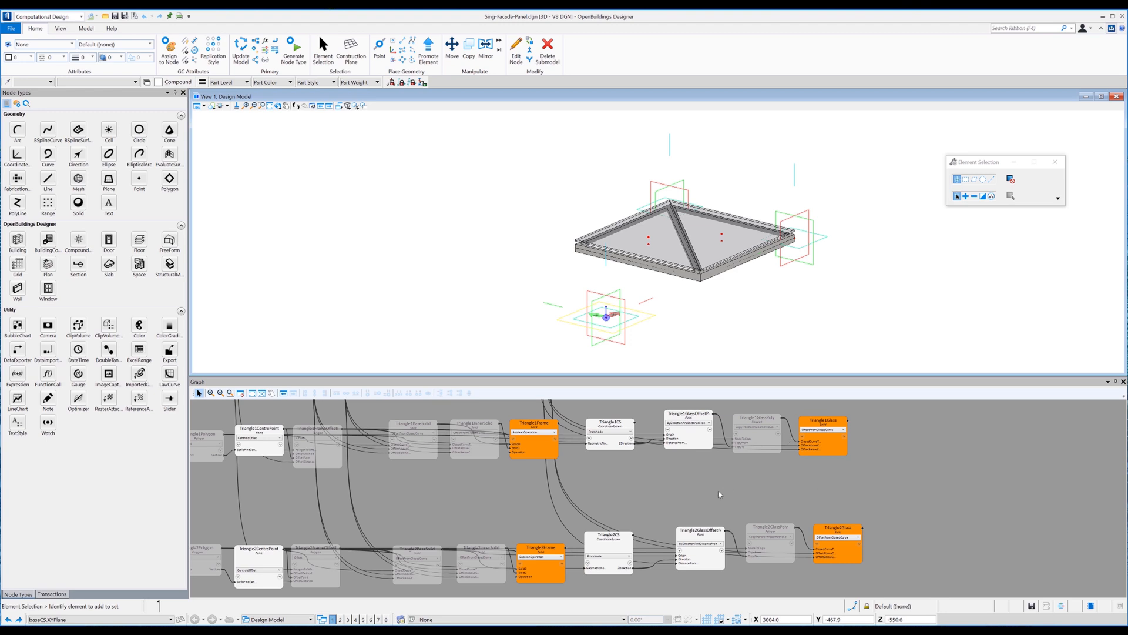
# Set the GlassOffset variable to the expression FrameDepth/2-GlassThickness/2
pyautogui.moveTo(635, 488); pyautogui.dragTo(667, 513, button='middle')
pyautogui.moveTo(546, 475); pyautogui.dragTo(709, 515, button='middle')
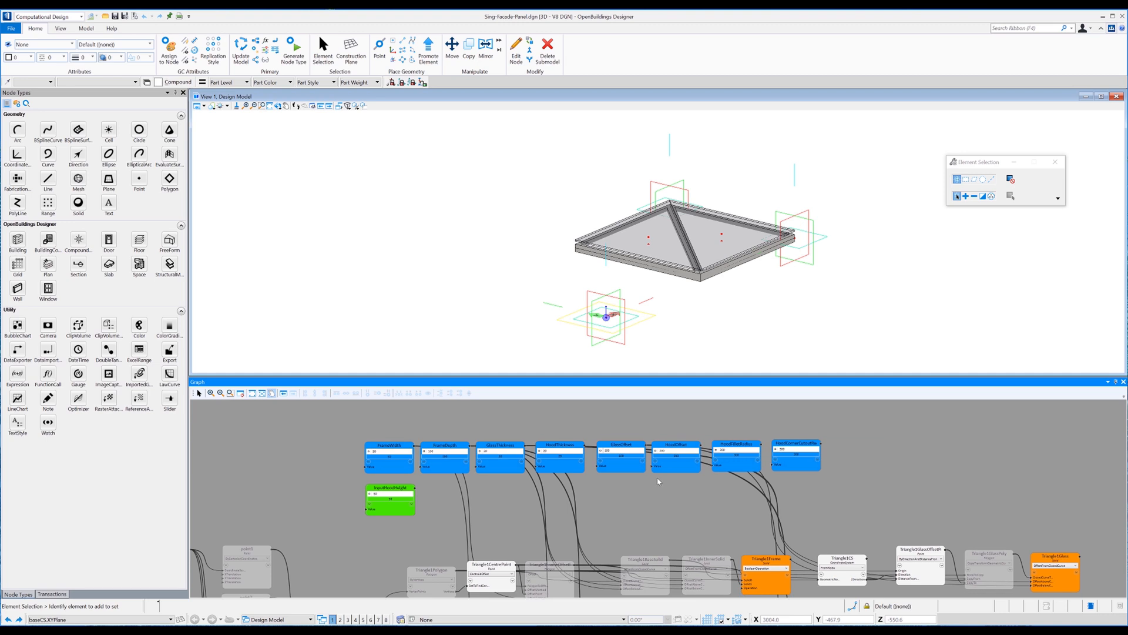
pyautogui.scroll(1, 658, 481)
pyautogui.click(598, 454)
pyautogui.doubleClick(599, 437)
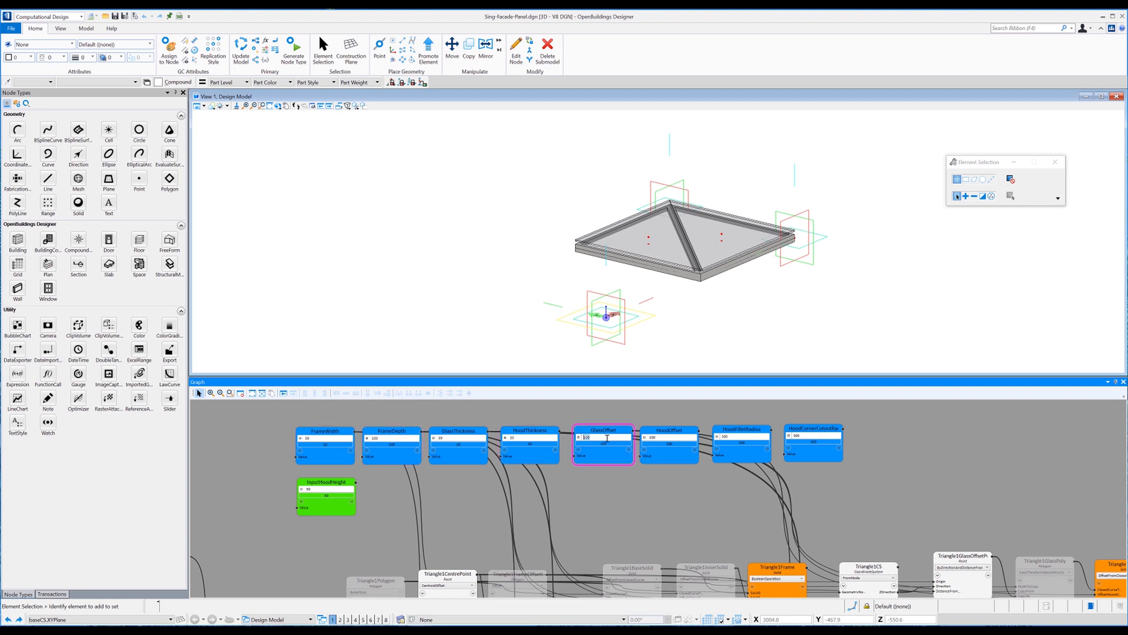
pyautogui.write('framed')
pyautogui.press('Return')
pyautogui.write('/2-gla')
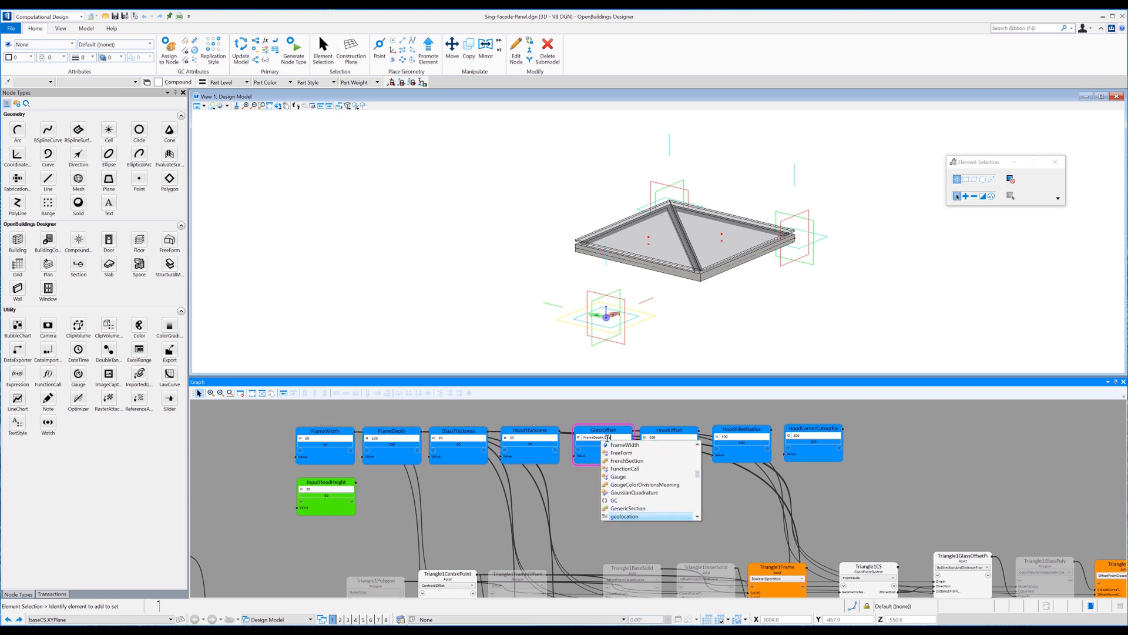
pyautogui.write('ssThickness')
pyautogui.press('Return')
pyautogui.write('/2')
pyautogui.press('Return')
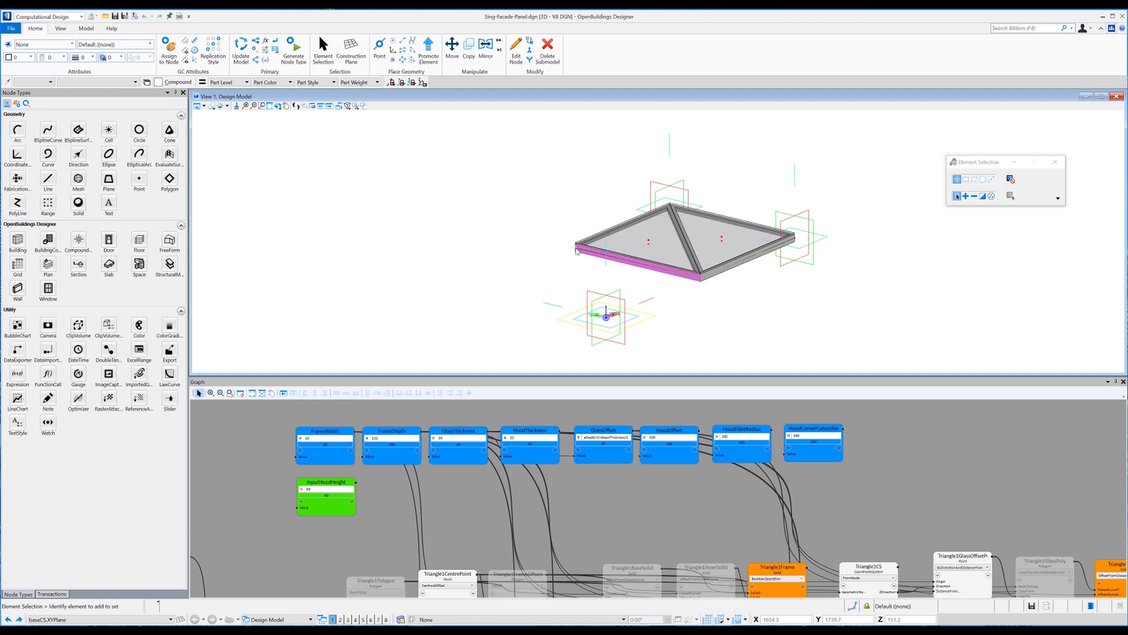
pyautogui.scroll(3, 579, 246)
pyautogui.scroll(3, 579, 245)
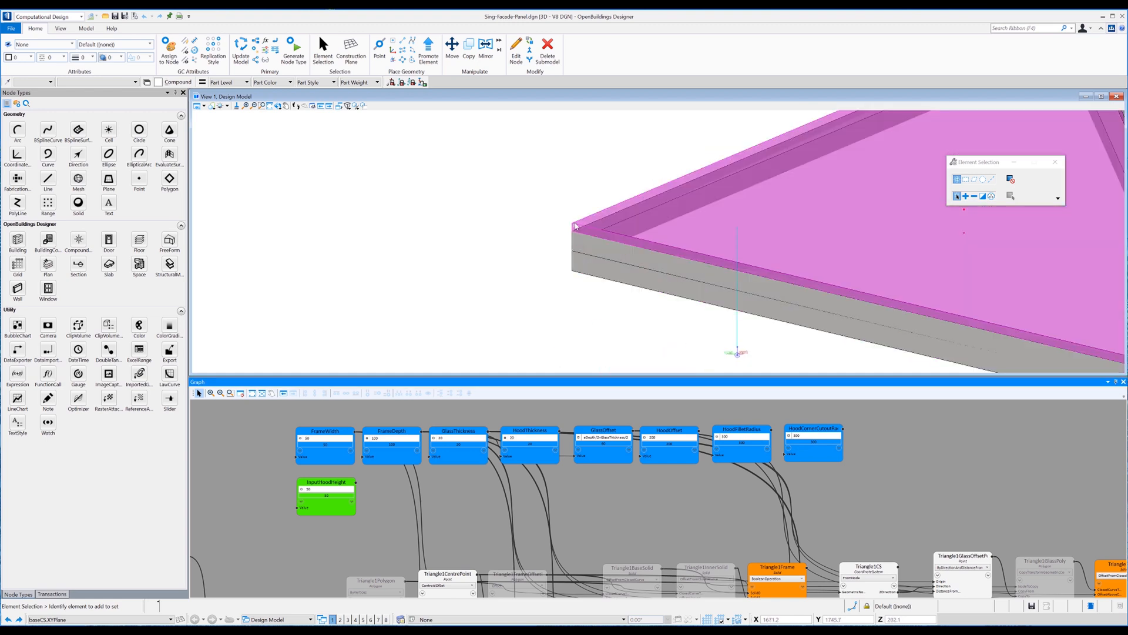